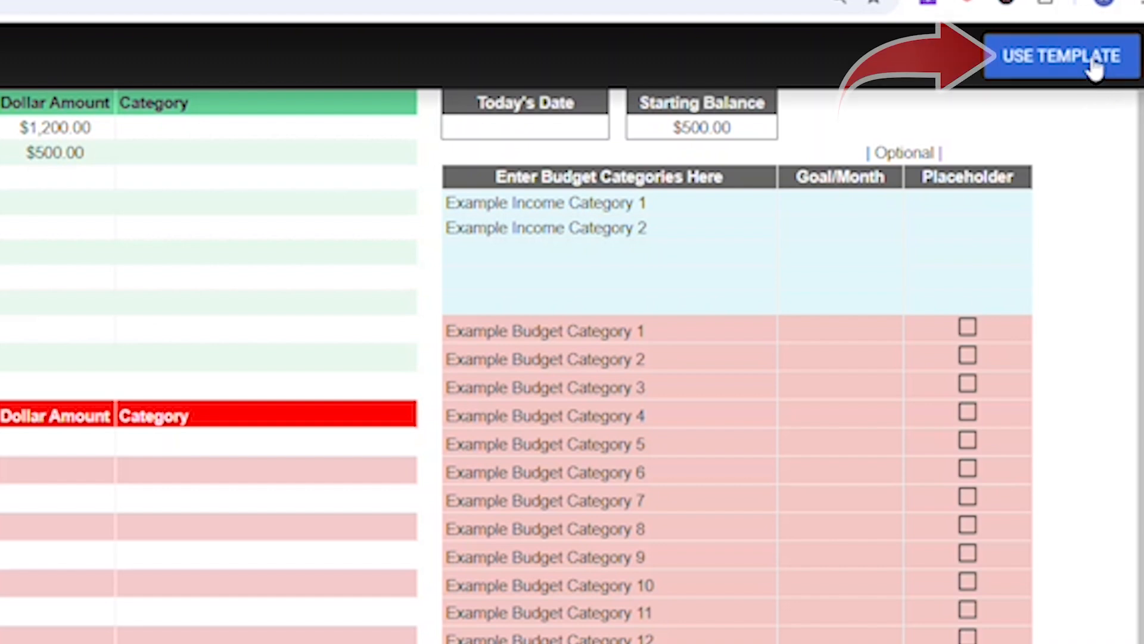
# Step: Copy the budget template and set Today's Date to 1/1/2025
pyautogui.click(1093, 57)
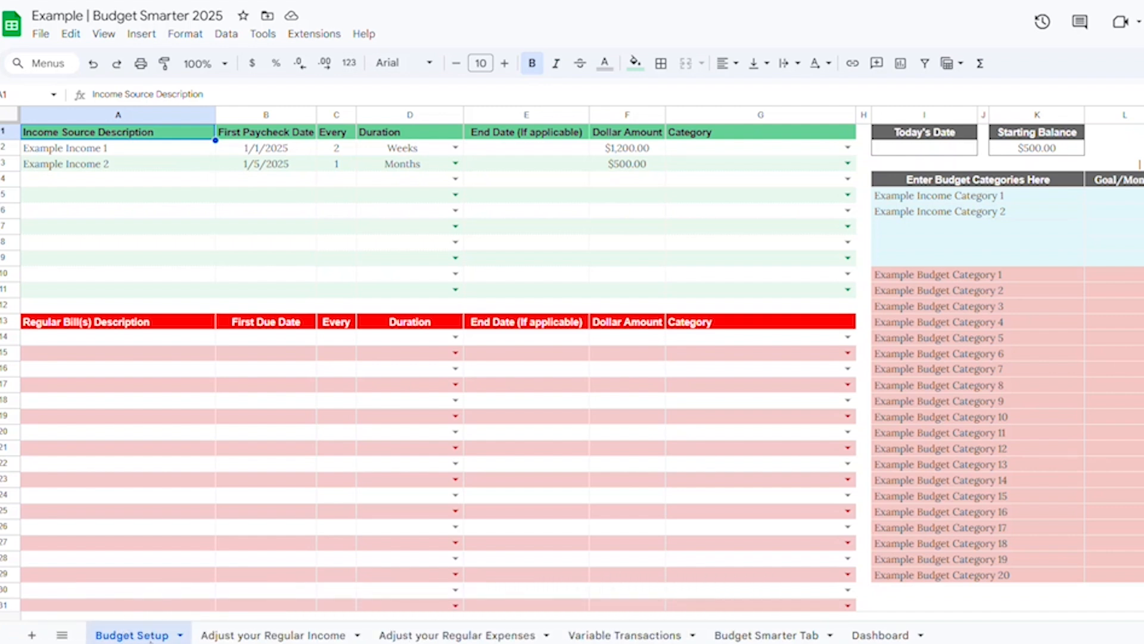
pyautogui.click(932, 151)
pyautogui.write('1/1')
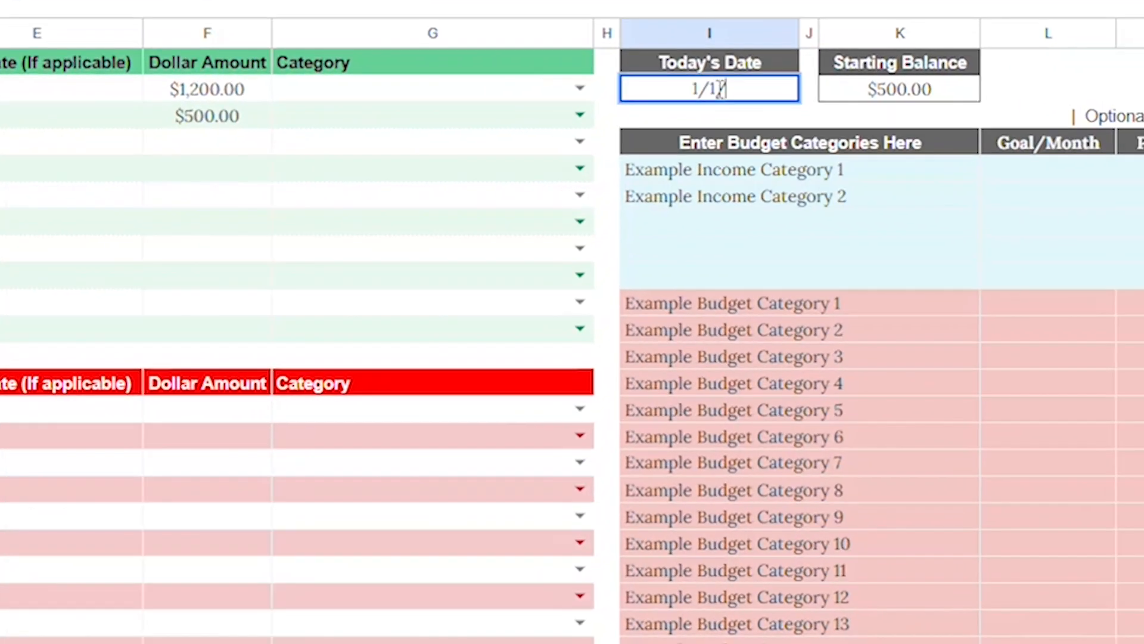
pyautogui.write('/2025')
pyautogui.press('Return')
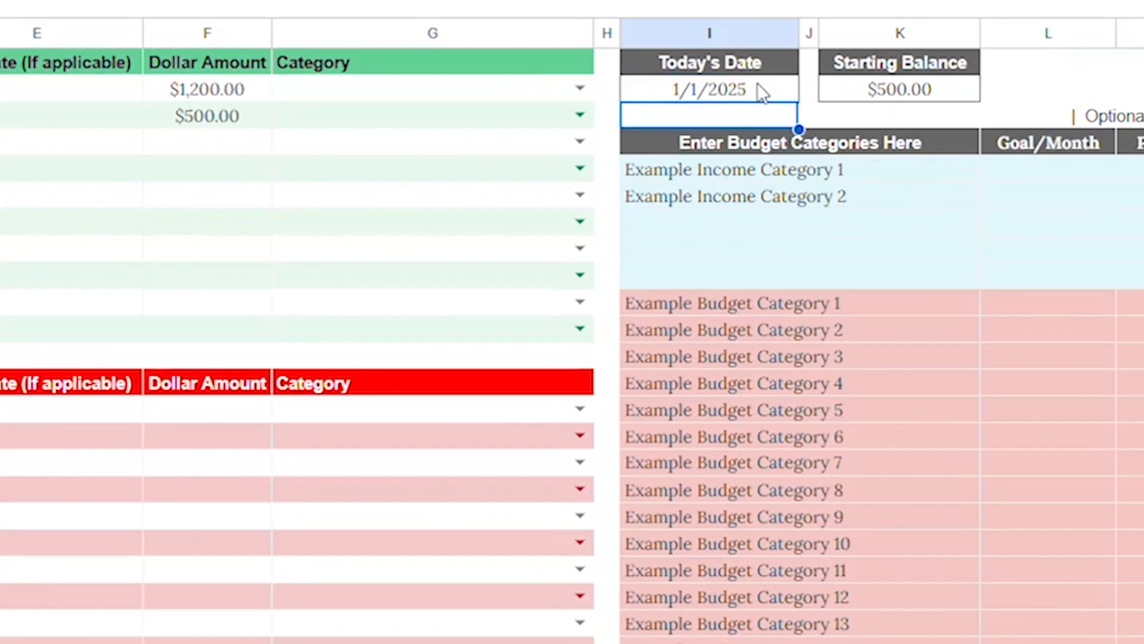
# Step: Set the Starting Balance to 1000
pyautogui.click(899, 92)
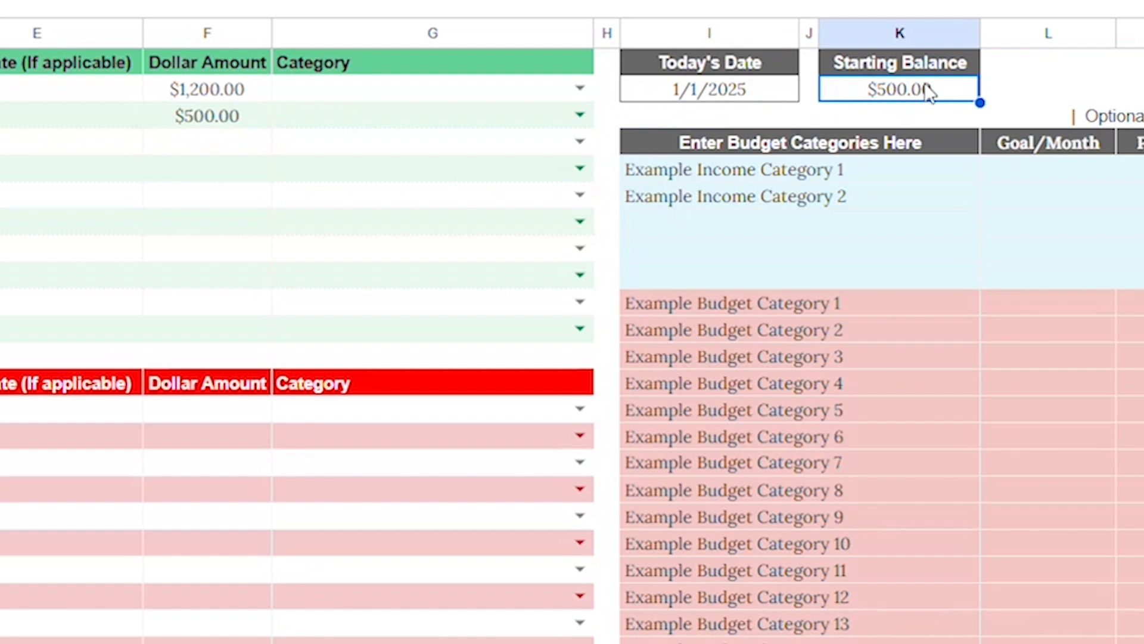
pyautogui.write('1000')
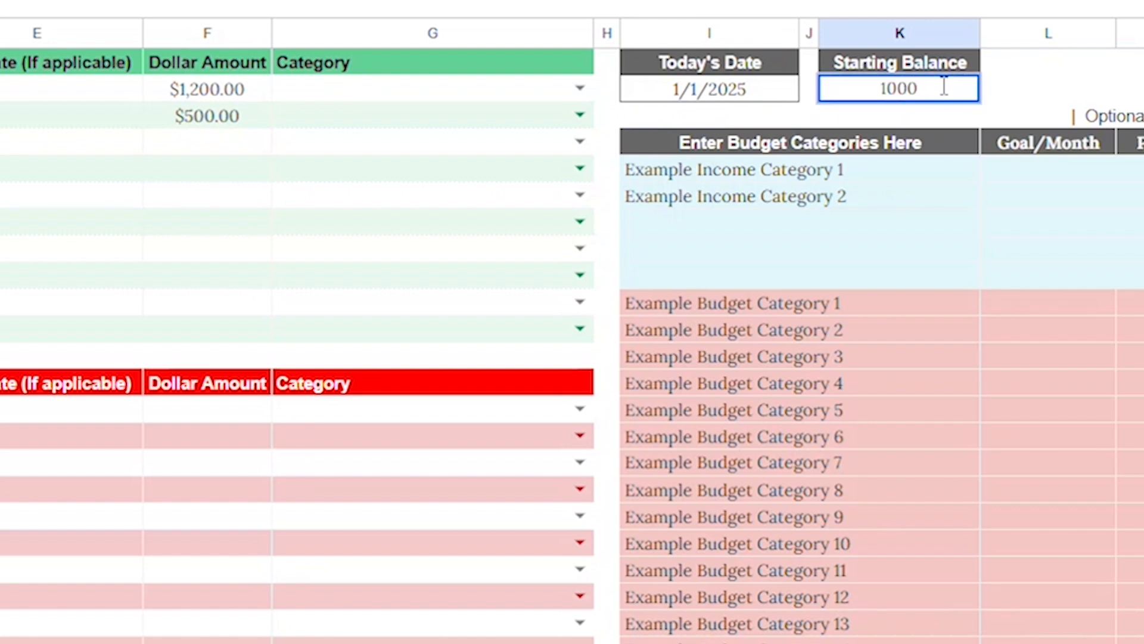
pyautogui.press('Return')
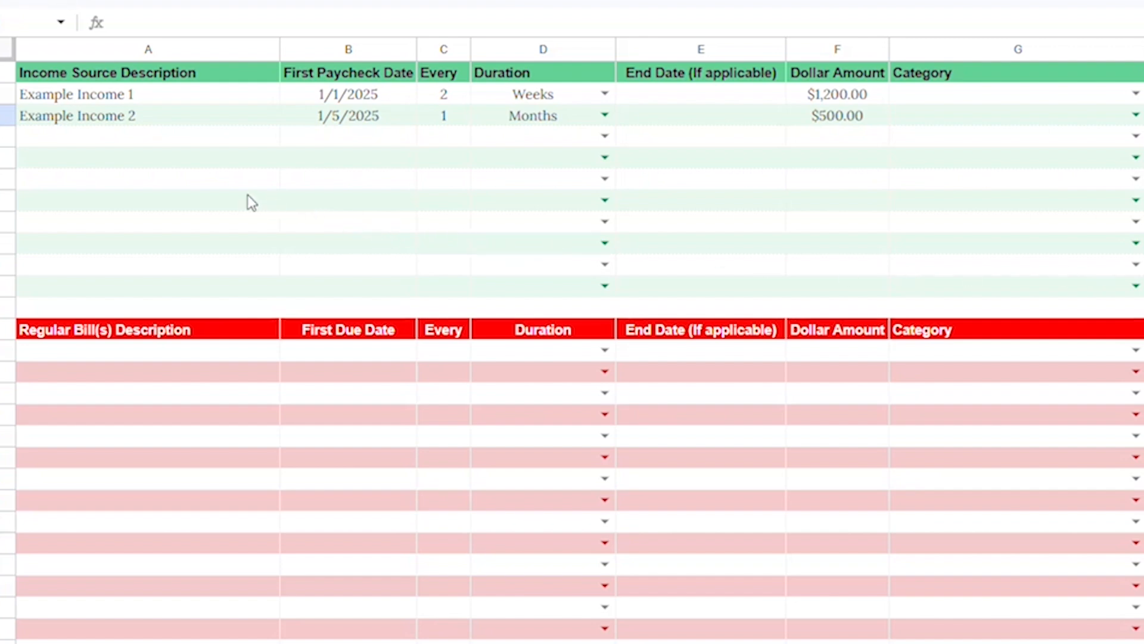
# Step: Examine the first example income row's description, paycheck date, frequency, duration, end date, amount and category cells
pyautogui.click(102, 97)
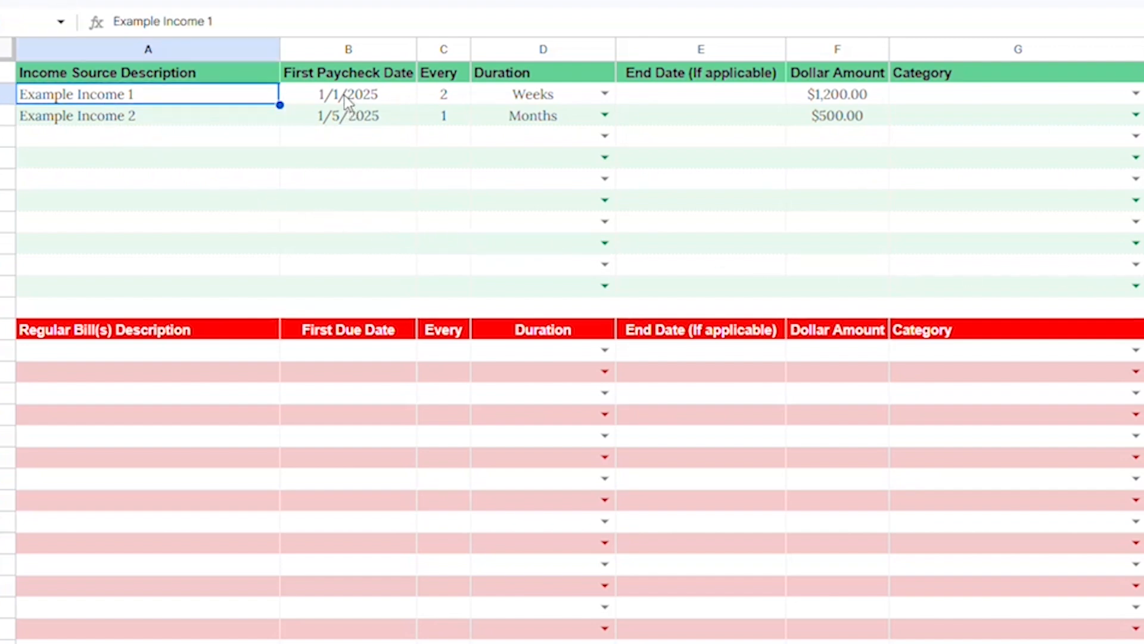
pyautogui.click(363, 97)
pyautogui.moveTo(441, 101); pyautogui.dragTo(519, 108)
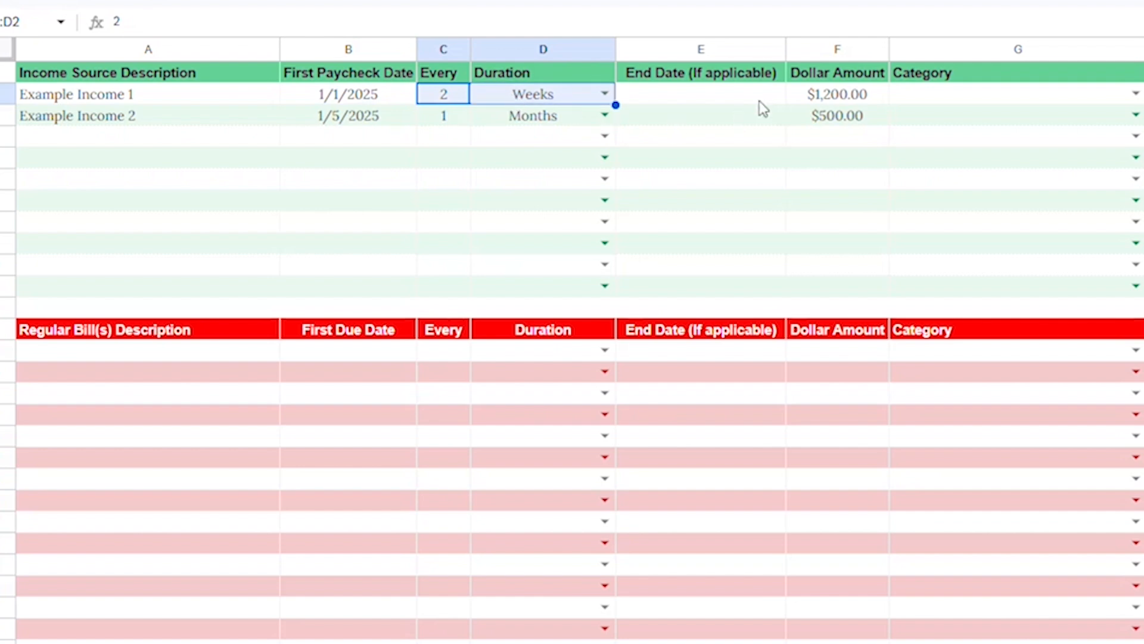
pyautogui.click(822, 99)
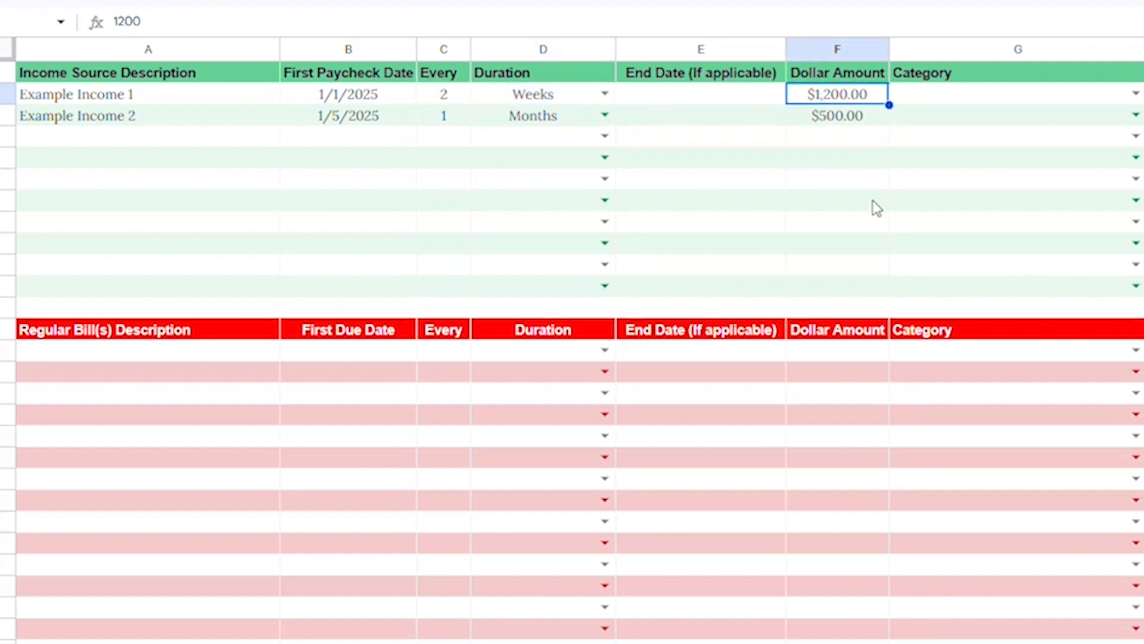
pyautogui.click(706, 96)
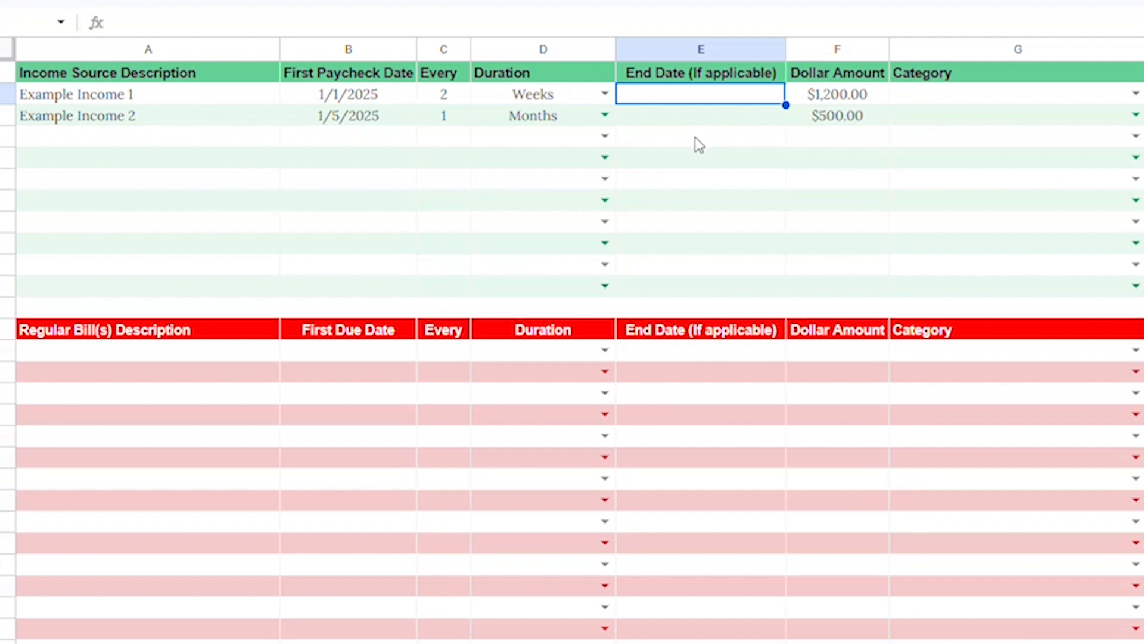
pyautogui.click(948, 96)
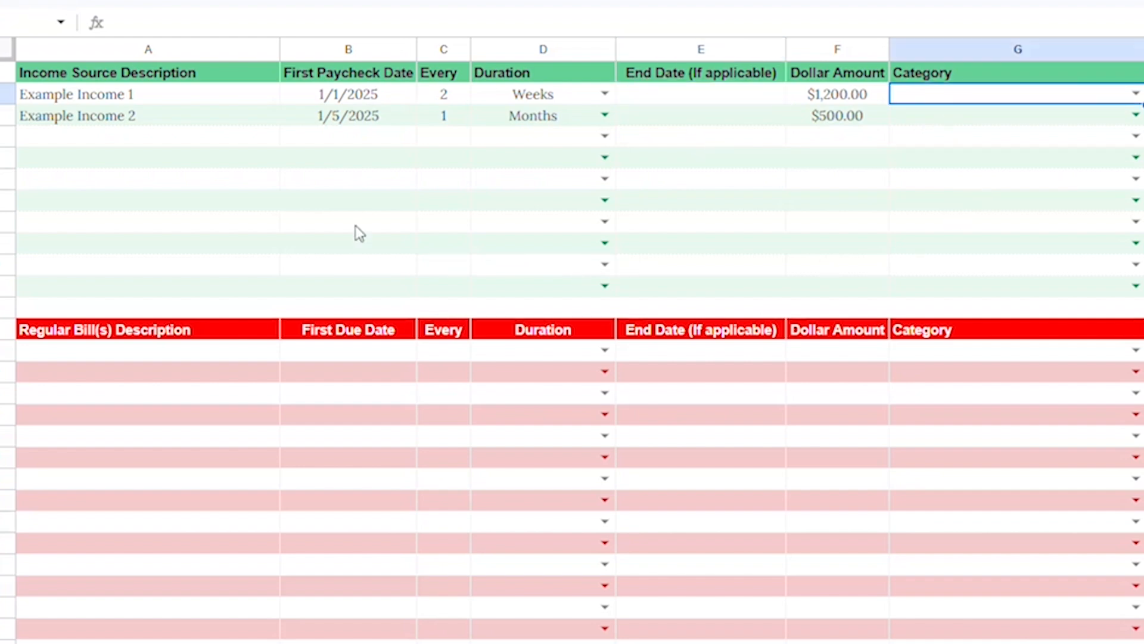
pyautogui.click(138, 98)
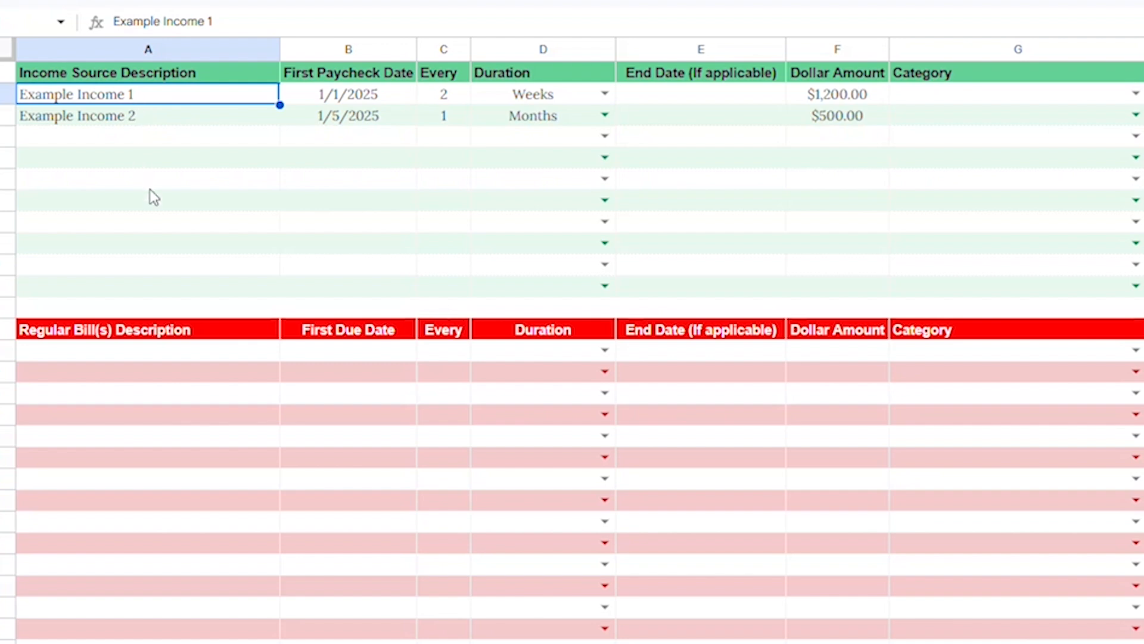
# Step: Replace the first income source description with the earner's first name followed by 's Paycheck
pyautogui.write('Stev')
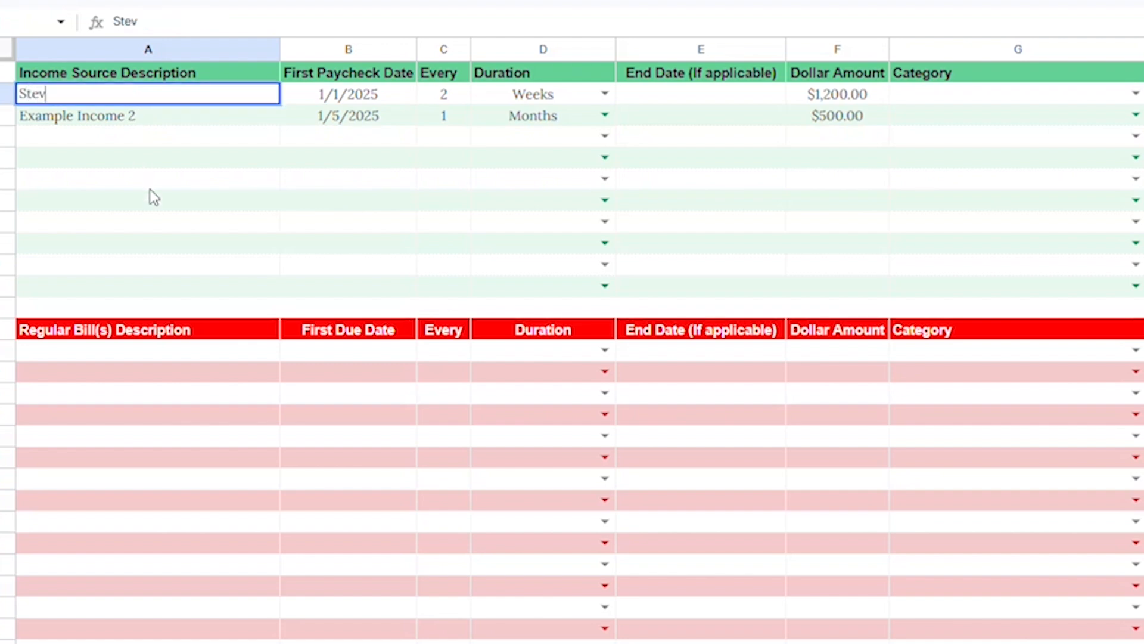
pyautogui.write("e's Paycheck")
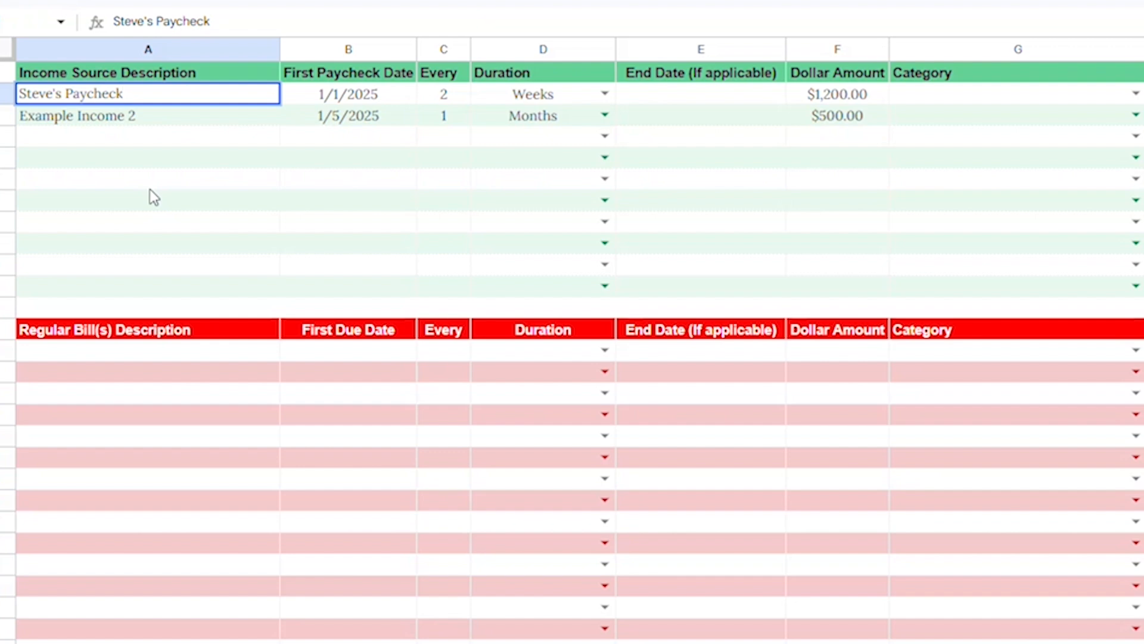
pyautogui.press('Tab')
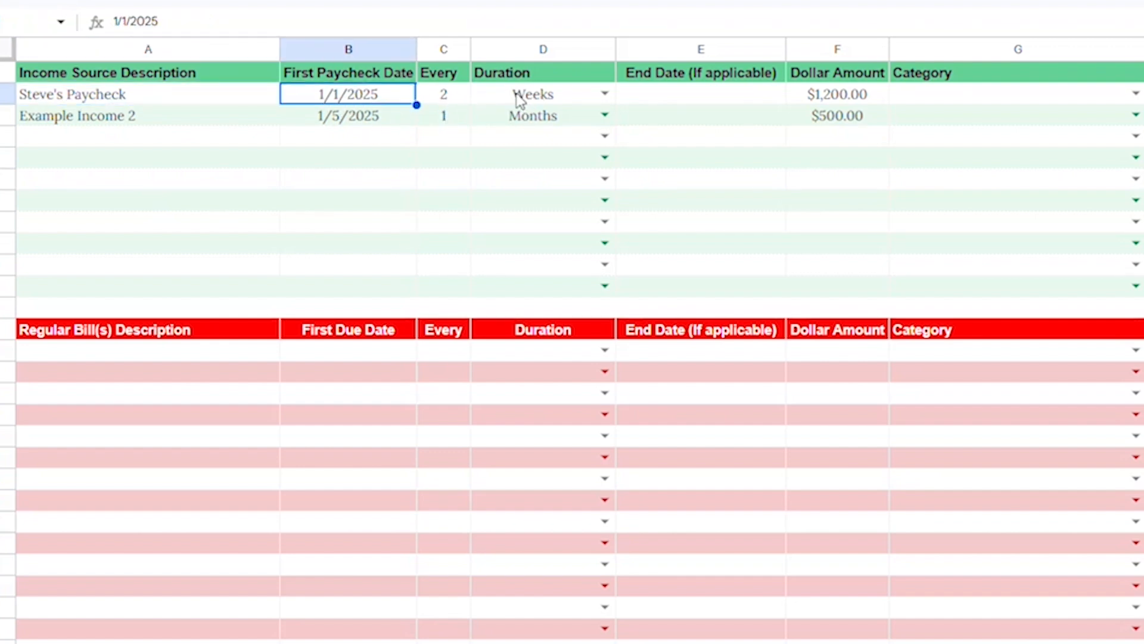
# Step: Set the first income source's dollar amount to 1400
pyautogui.click(835, 101)
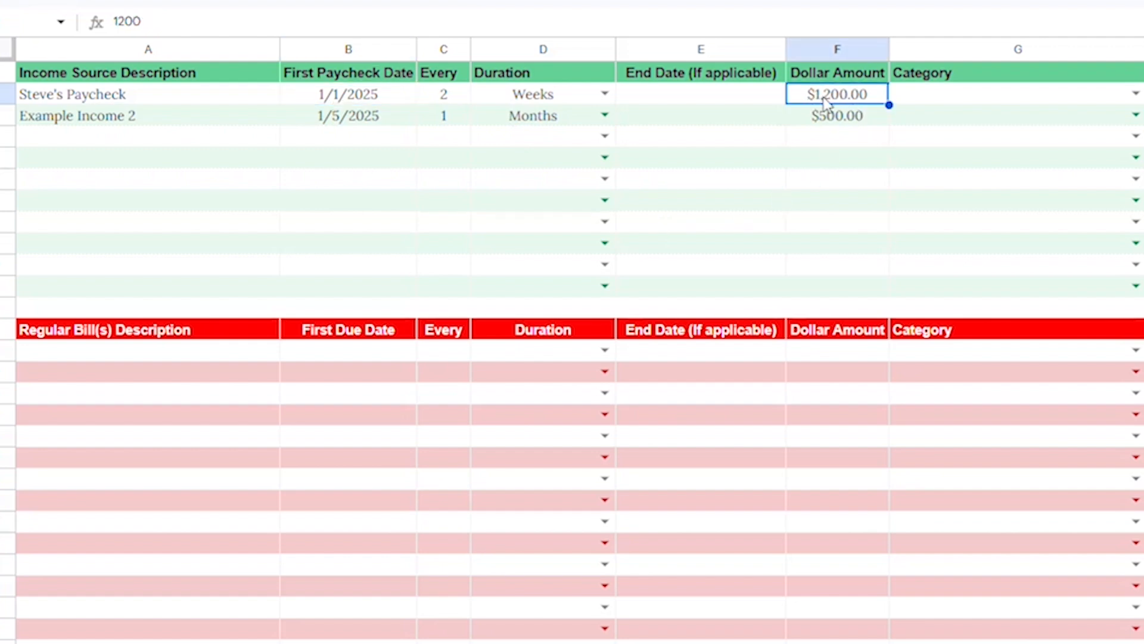
pyautogui.click(782, 99)
pyautogui.click(832, 99)
pyautogui.write('1400')
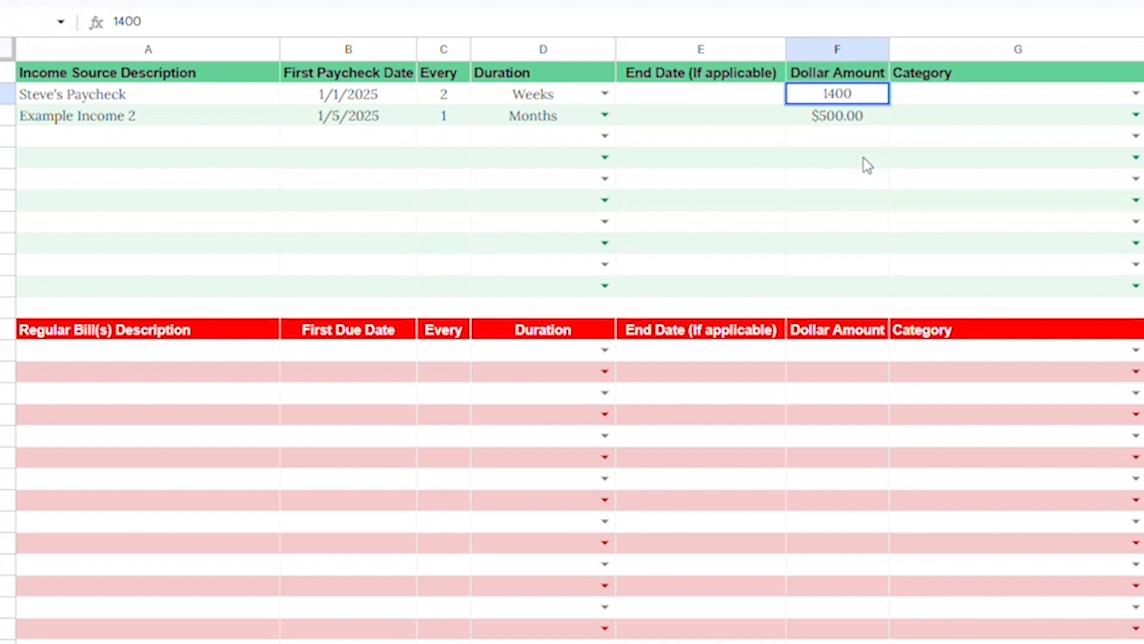
pyautogui.press('Tab')
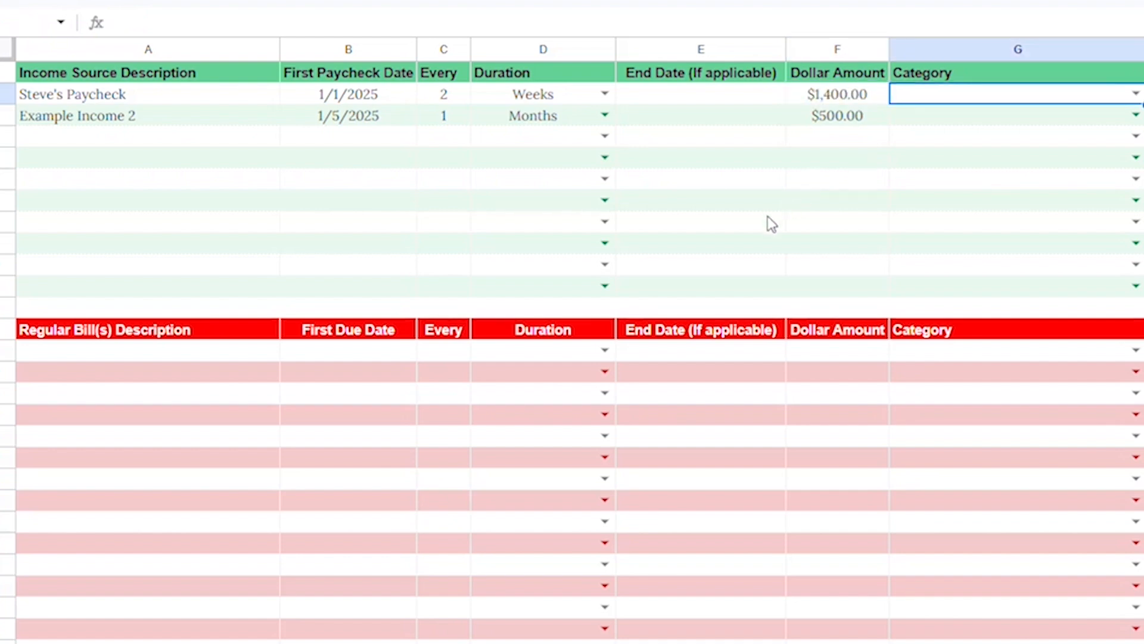
# Step: Replace the second income source description with the earner's first name followed by 's Extra Income
pyautogui.click(122, 128)
pyautogui.write('S')
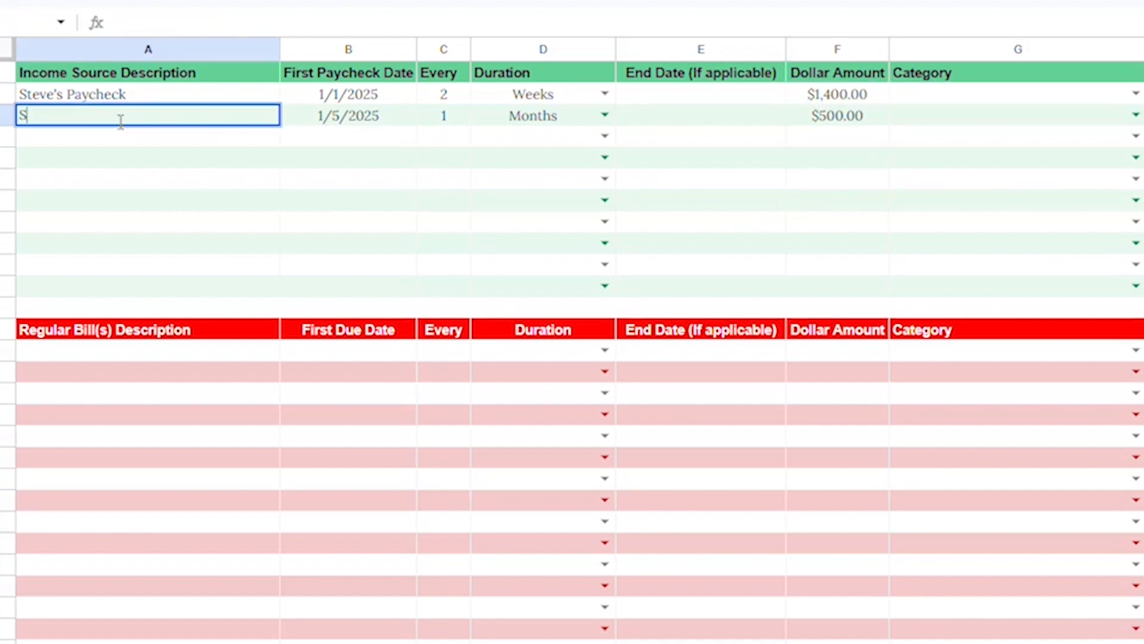
pyautogui.write("teve's Extra ")
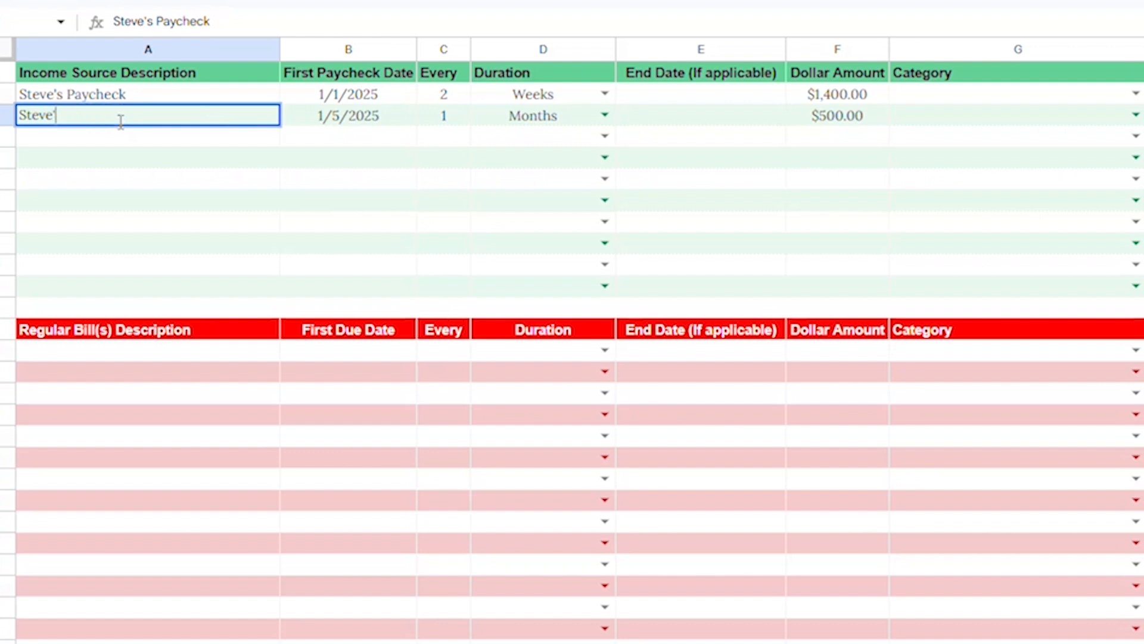
pyautogui.write('Income')
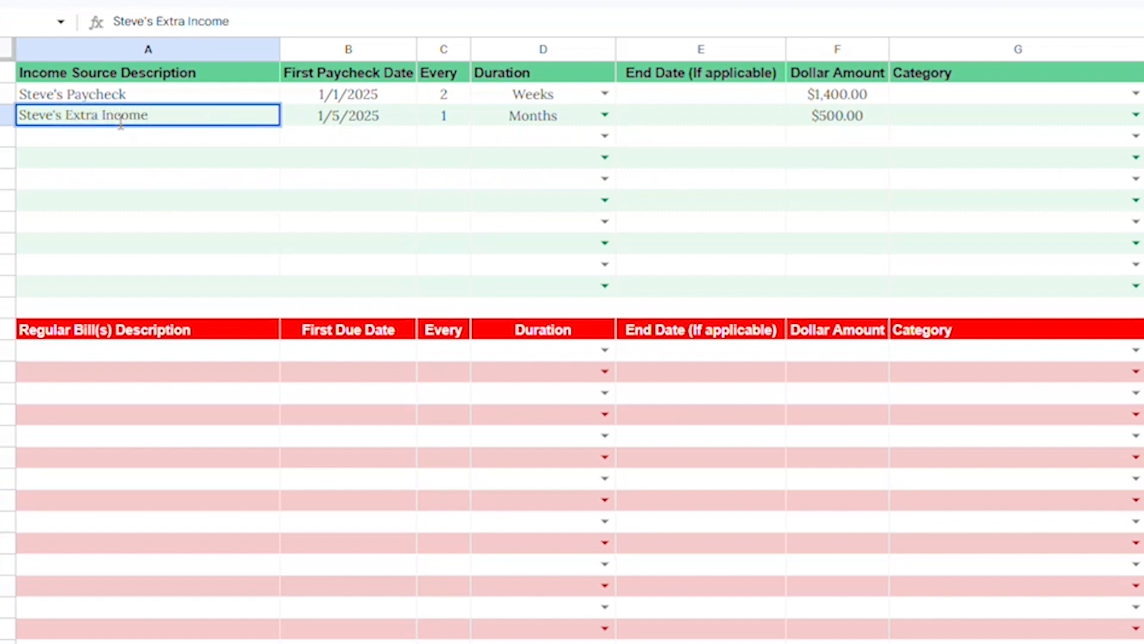
pyautogui.press('Tab')
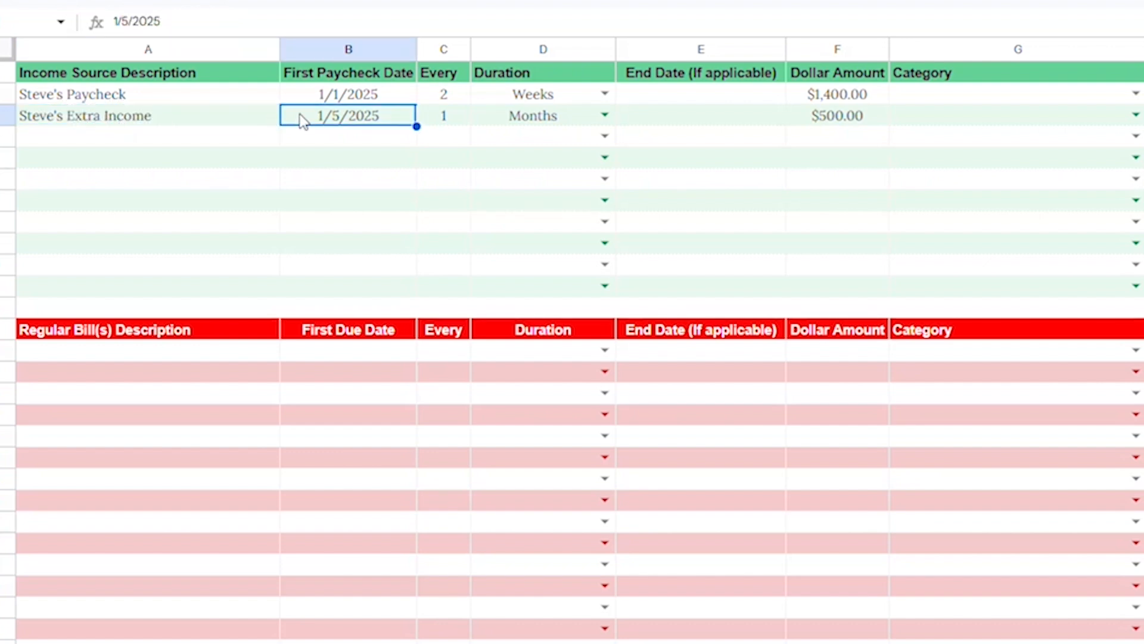
# Step: Set the second income source's dollar amount to 1000
pyautogui.click(446, 123)
pyautogui.click(526, 123)
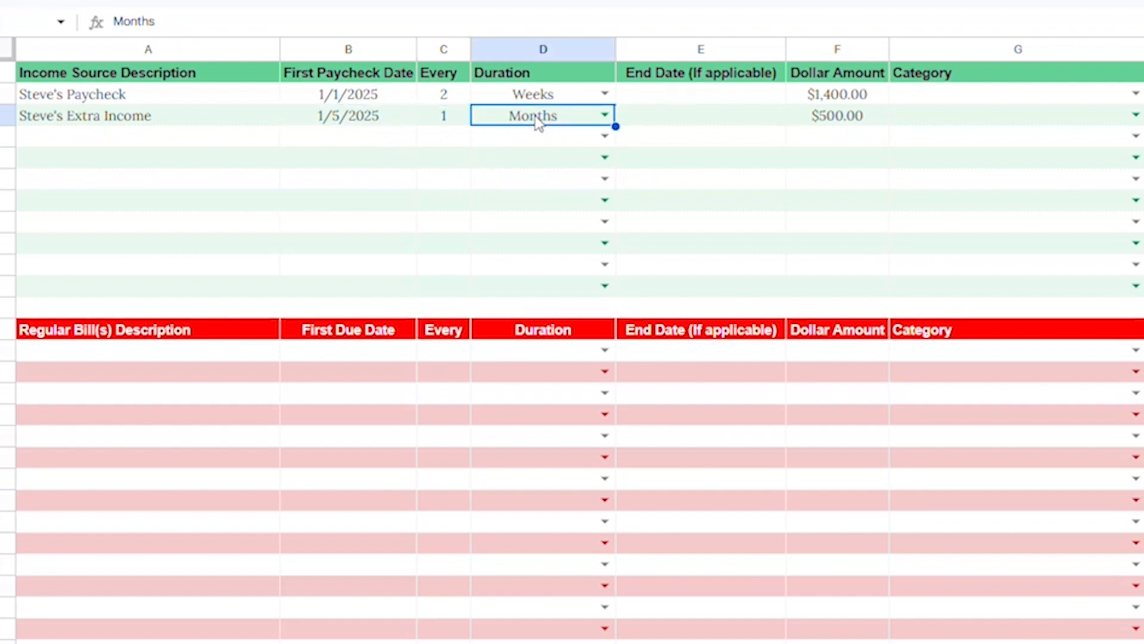
pyautogui.click(829, 121)
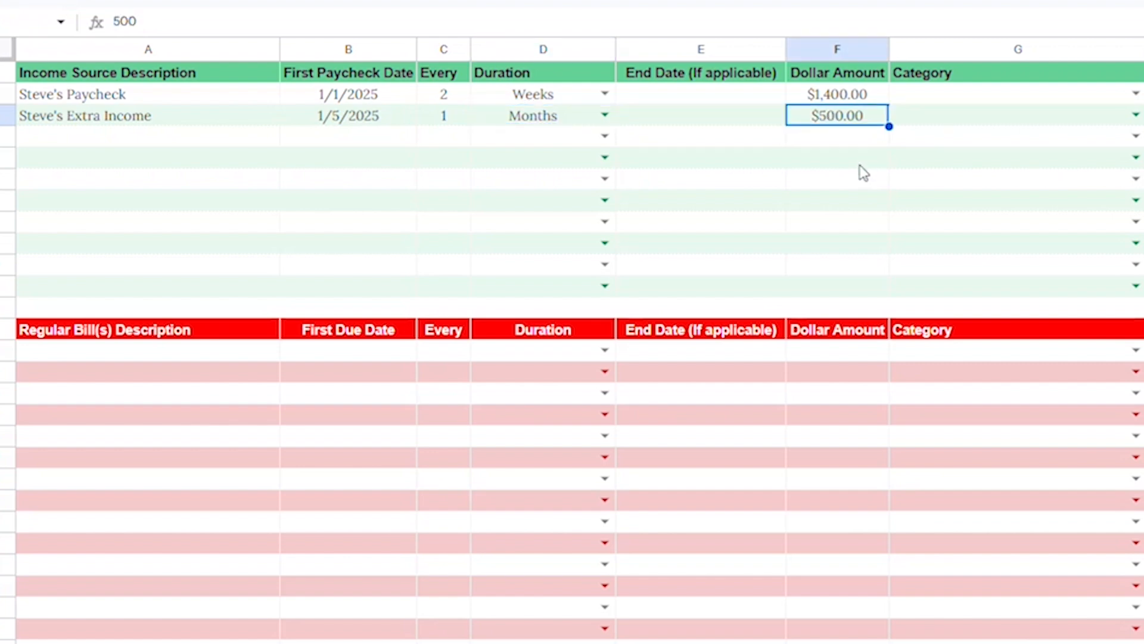
pyautogui.write('1000')
pyautogui.press('Tab')
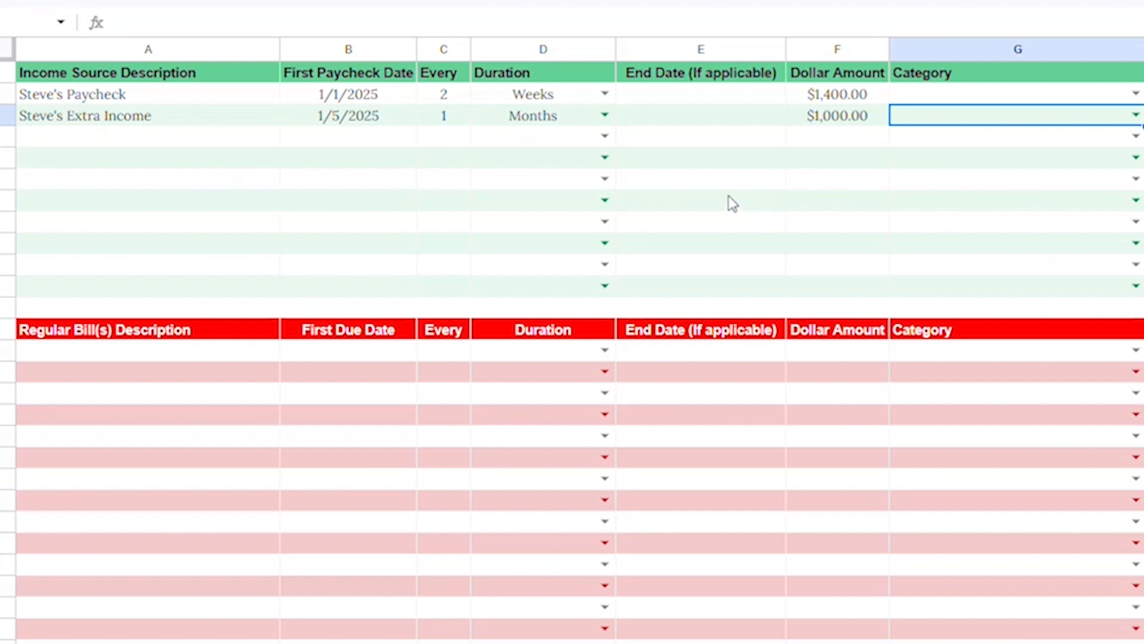
# Step: Open the Budget Smarter Tab and review the projected income entries and running balance over the coming months
pyautogui.click(702, 120)
pyautogui.click(690, 96)
pyautogui.click(704, 121)
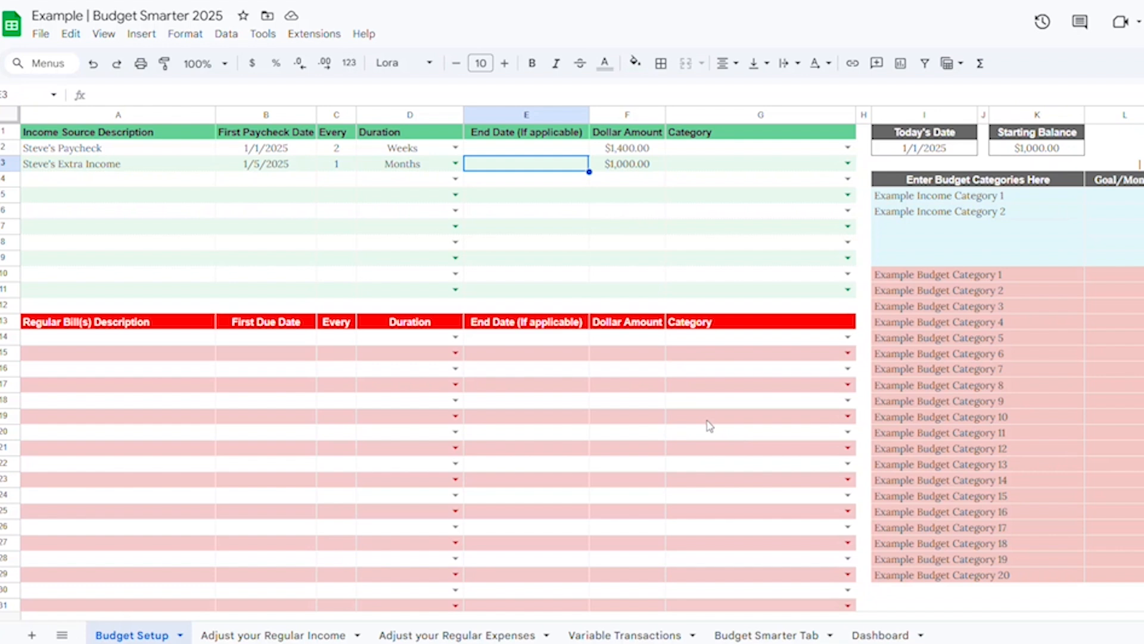
pyautogui.click(773, 637)
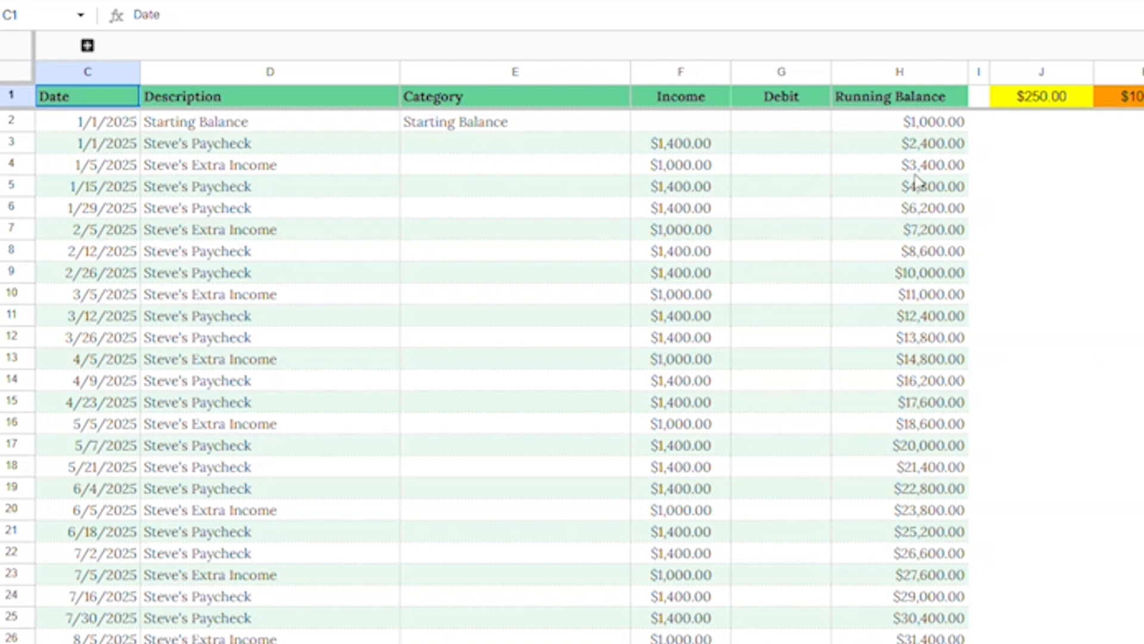
pyautogui.scroll(-15, 918, 244)
pyautogui.scroll(-4, 924, 311)
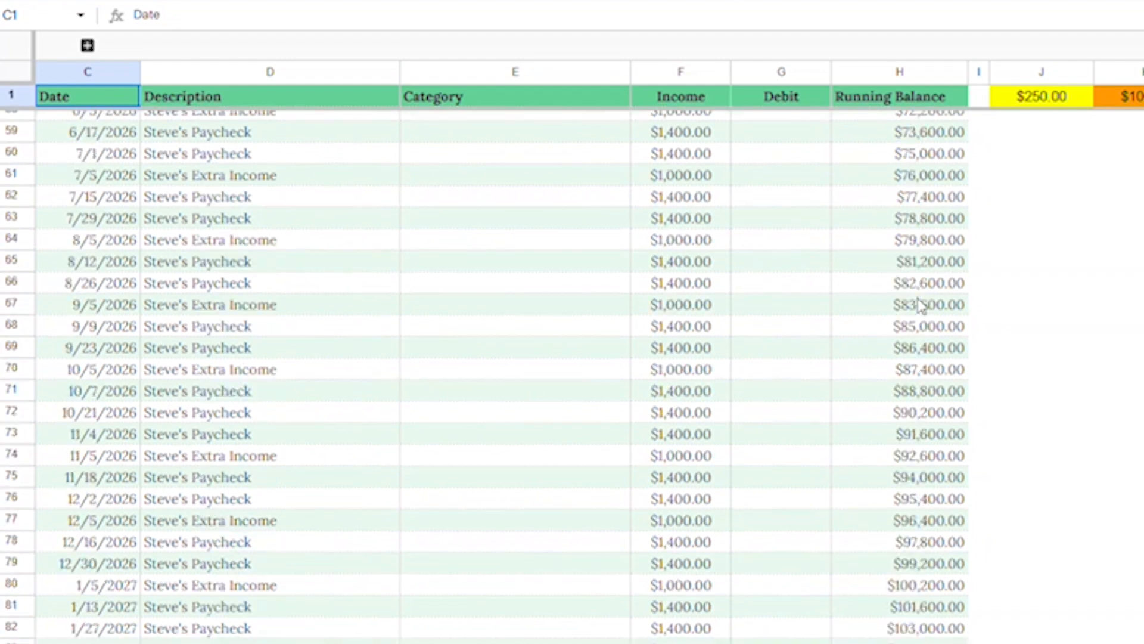
pyautogui.scroll(-3, 921, 307)
pyautogui.scroll(11, 915, 301)
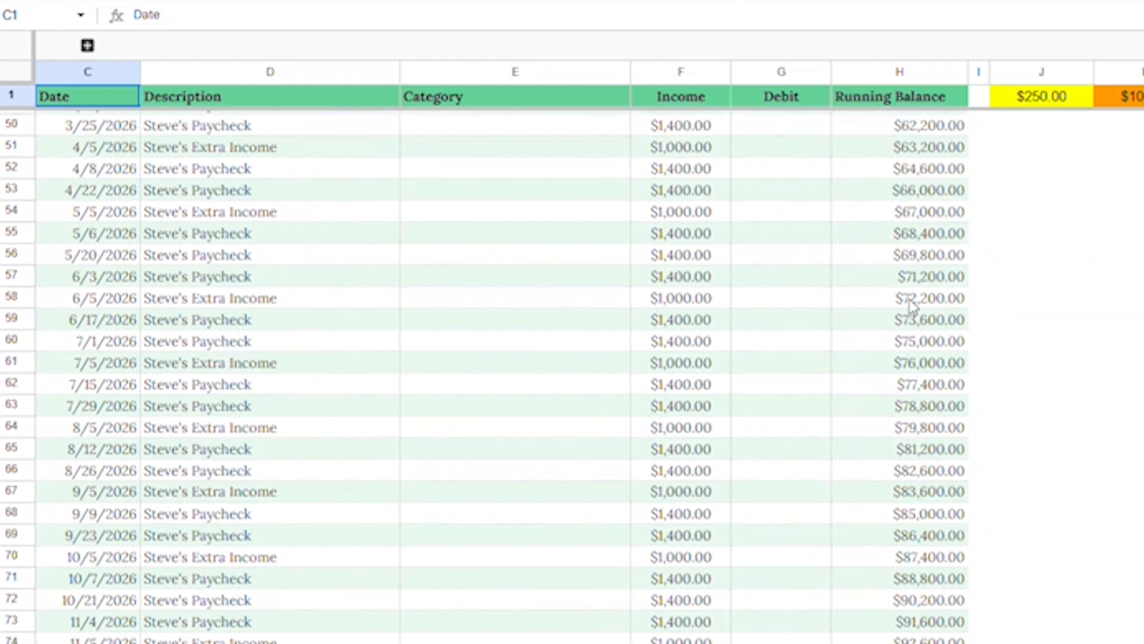
pyautogui.scroll(10, 912, 292)
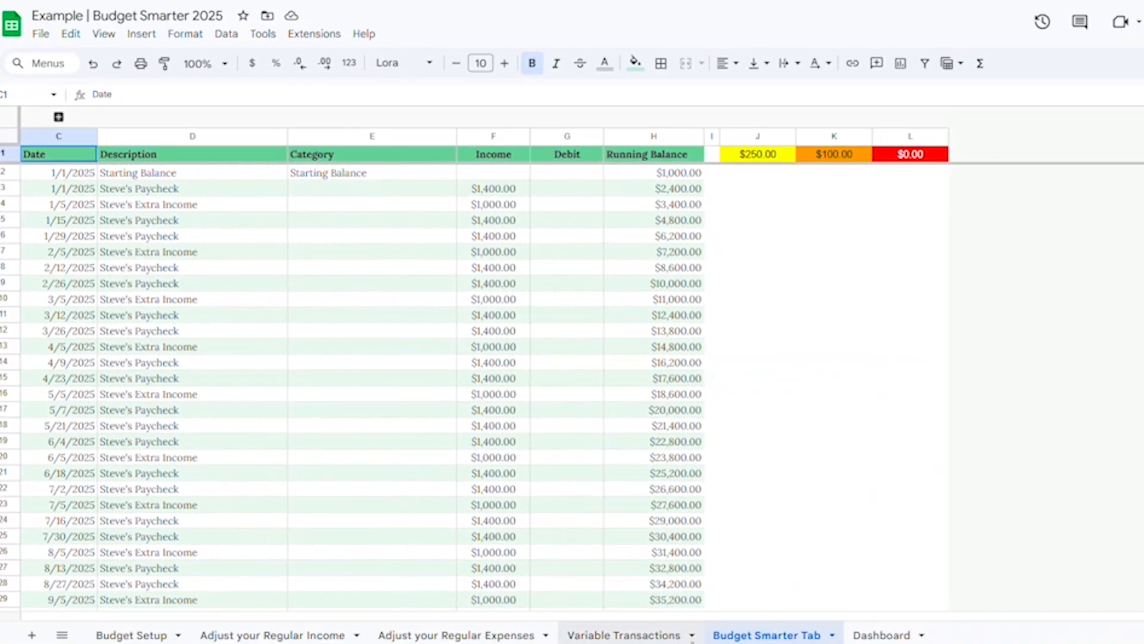
# Step: Return to Budget Setup and enter Mortgage Payment as the first regular bill description
pyautogui.click(140, 635)
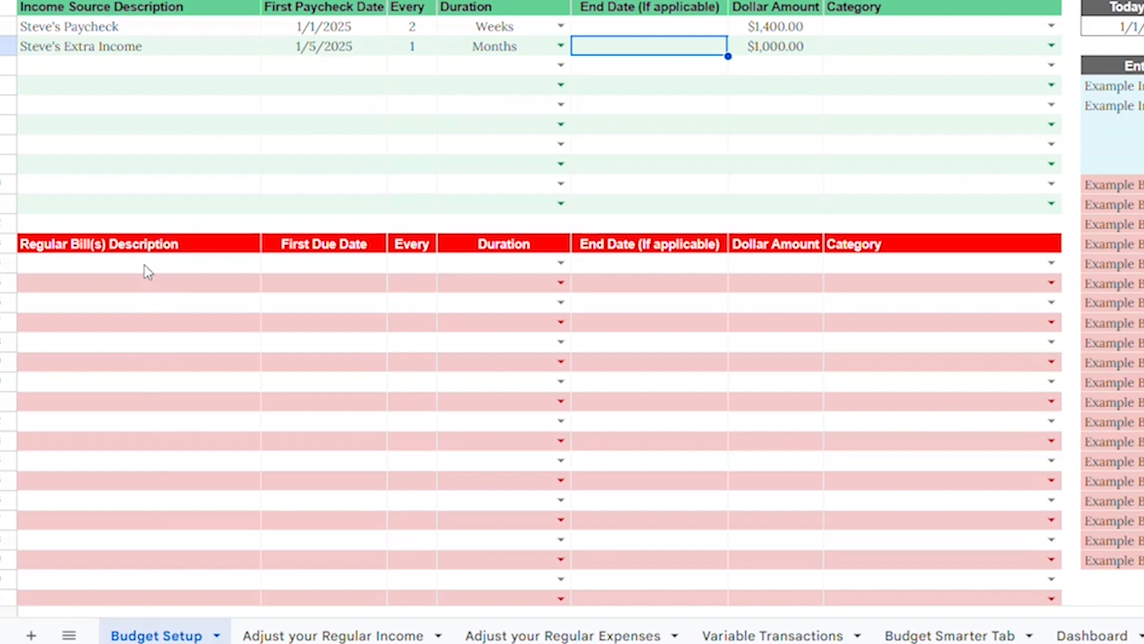
pyautogui.click(122, 343)
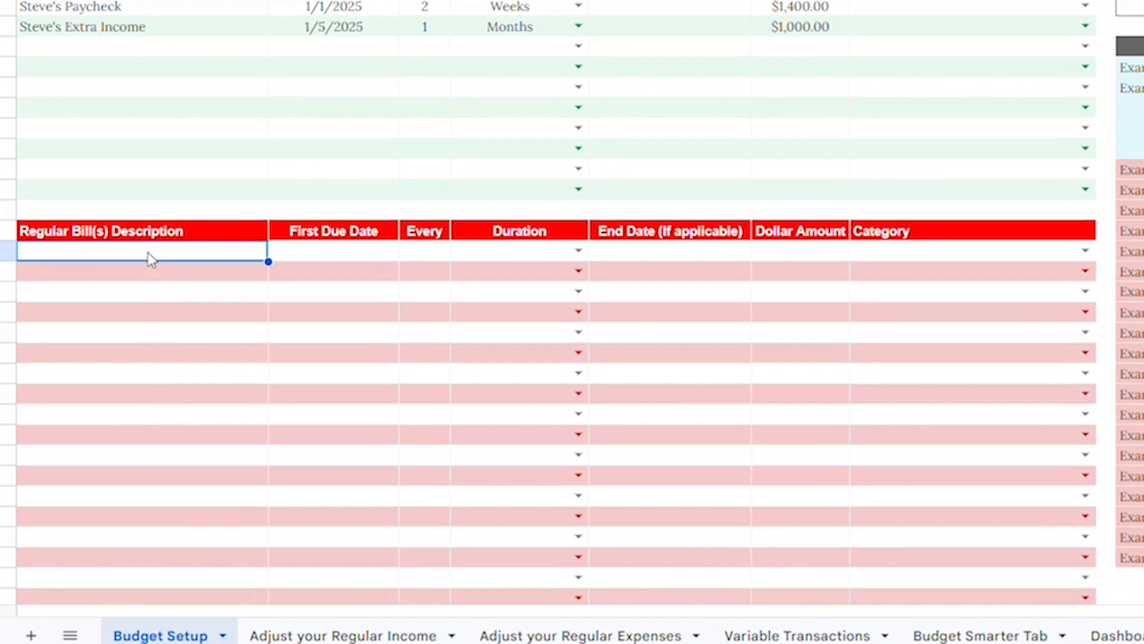
pyautogui.write('Mortgage ')
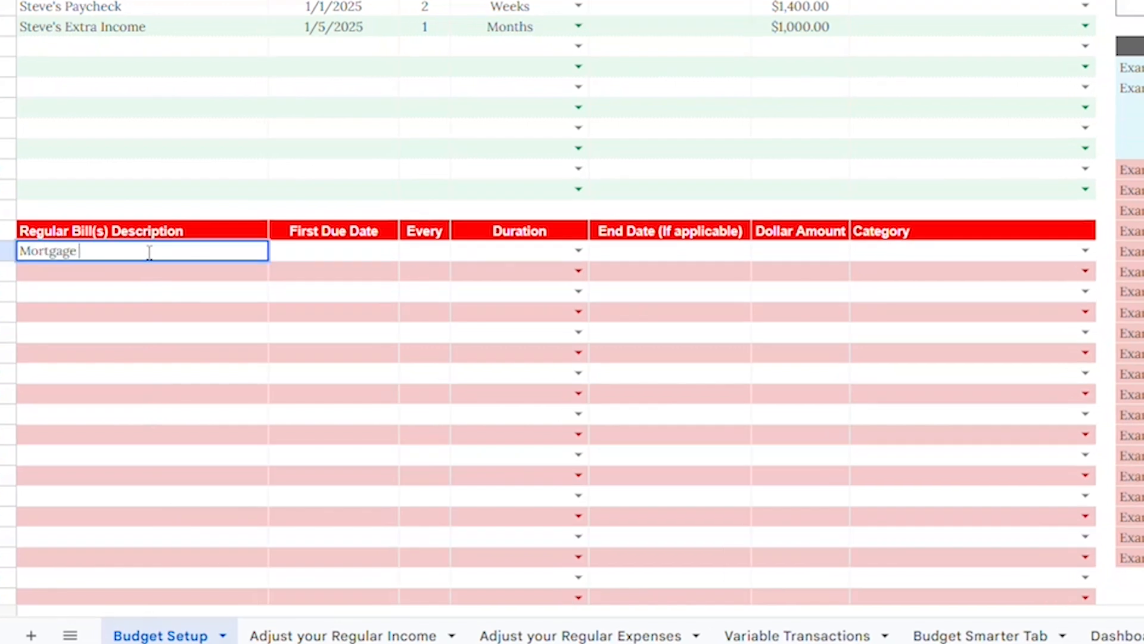
pyautogui.write('Payment')
pyautogui.press('Tab')
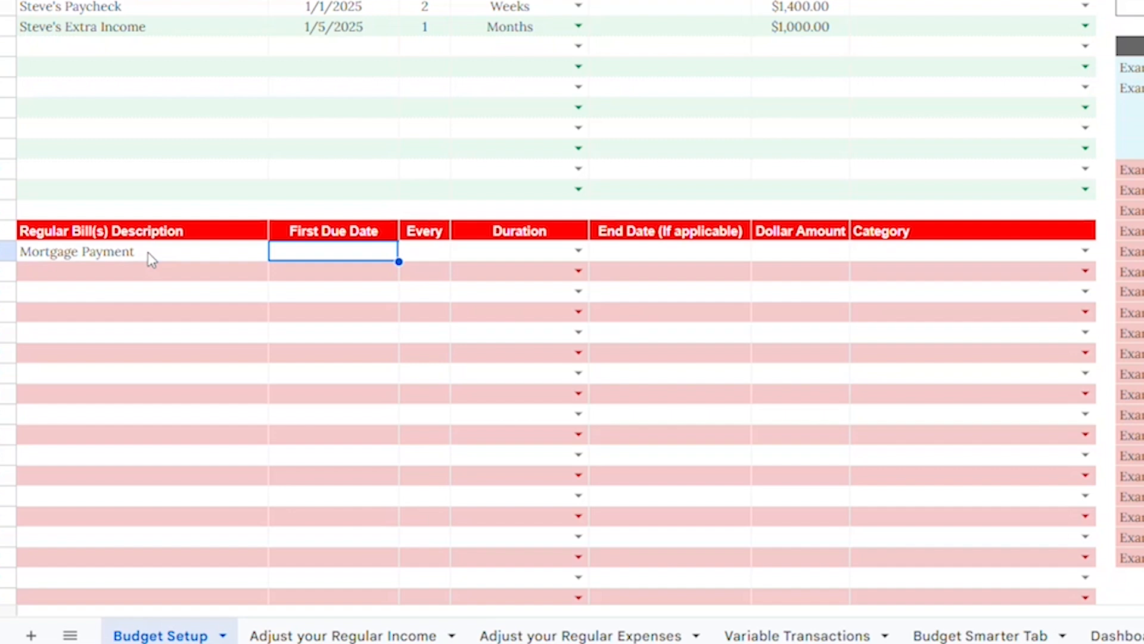
# Step: Give the mortgage payment a first due date of 1/3/2025, repeating every 1
pyautogui.write('1/3')
pyautogui.write('/')
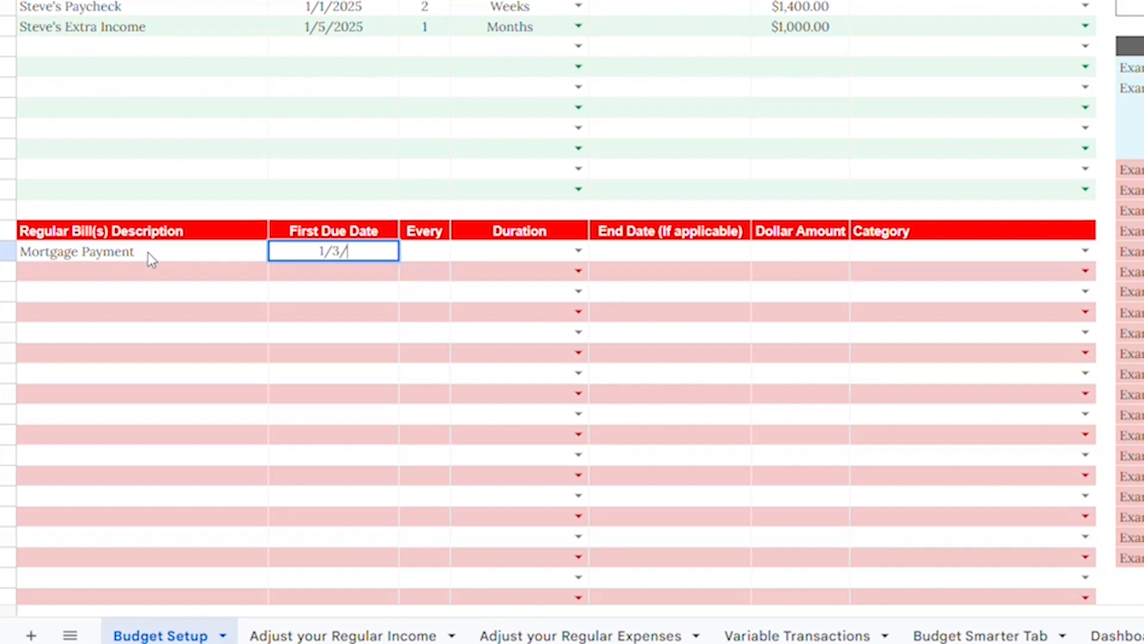
pyautogui.write('2025')
pyautogui.press('Tab')
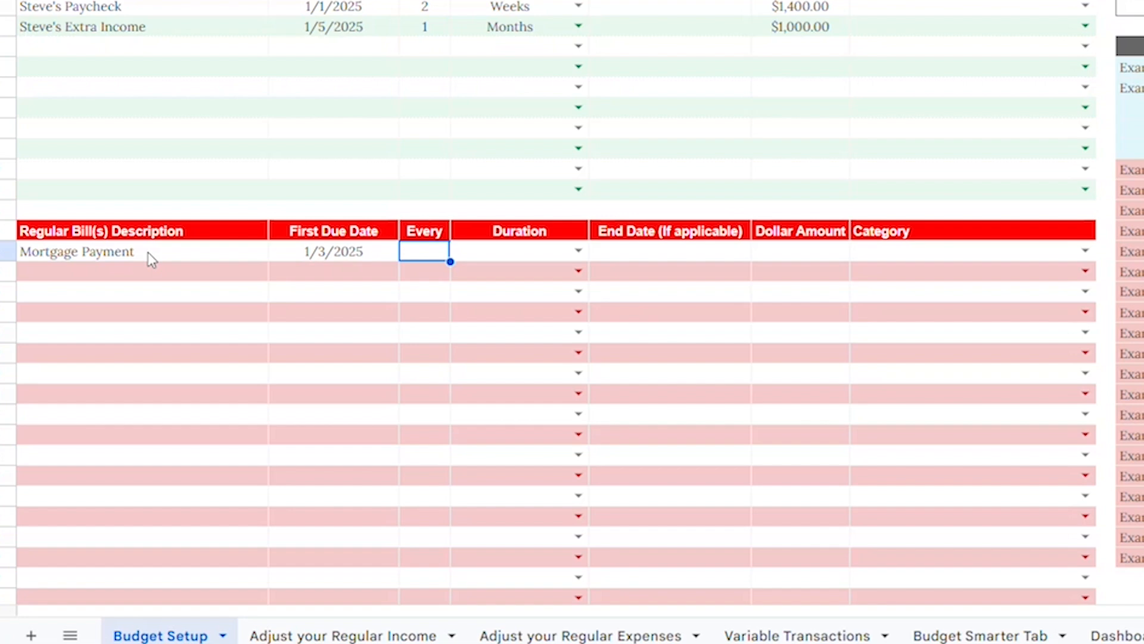
pyautogui.write('1')
pyautogui.press('Tab')
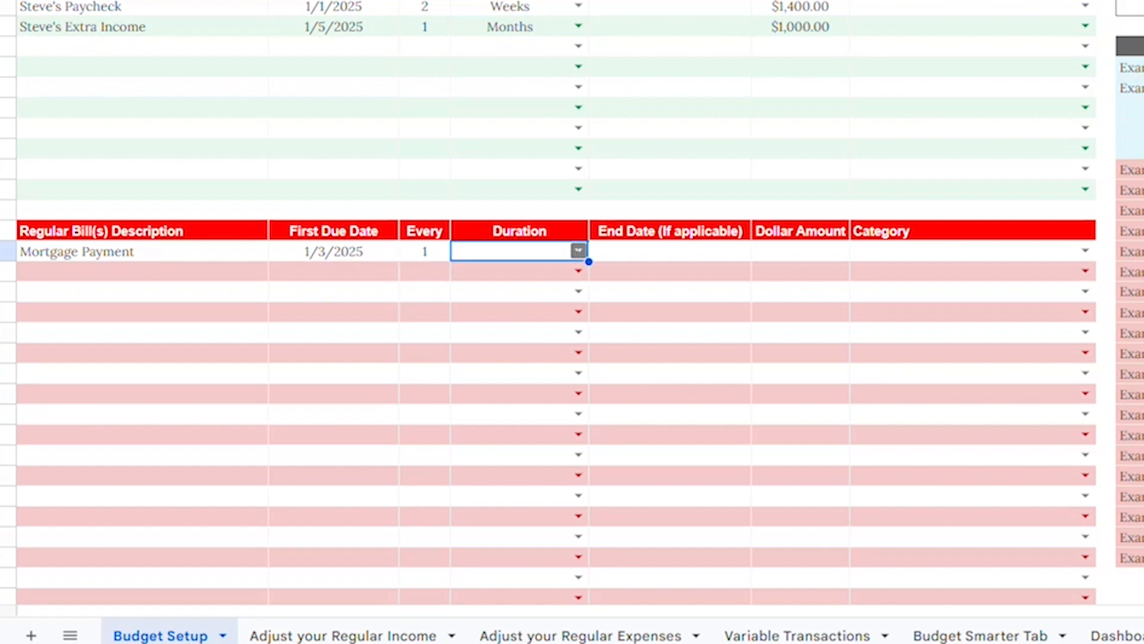
# Step: Set the mortgage payment's duration to Months and its dollar amount to 1200
pyautogui.click(578, 251)
pyautogui.click(527, 328)
pyautogui.click(659, 253)
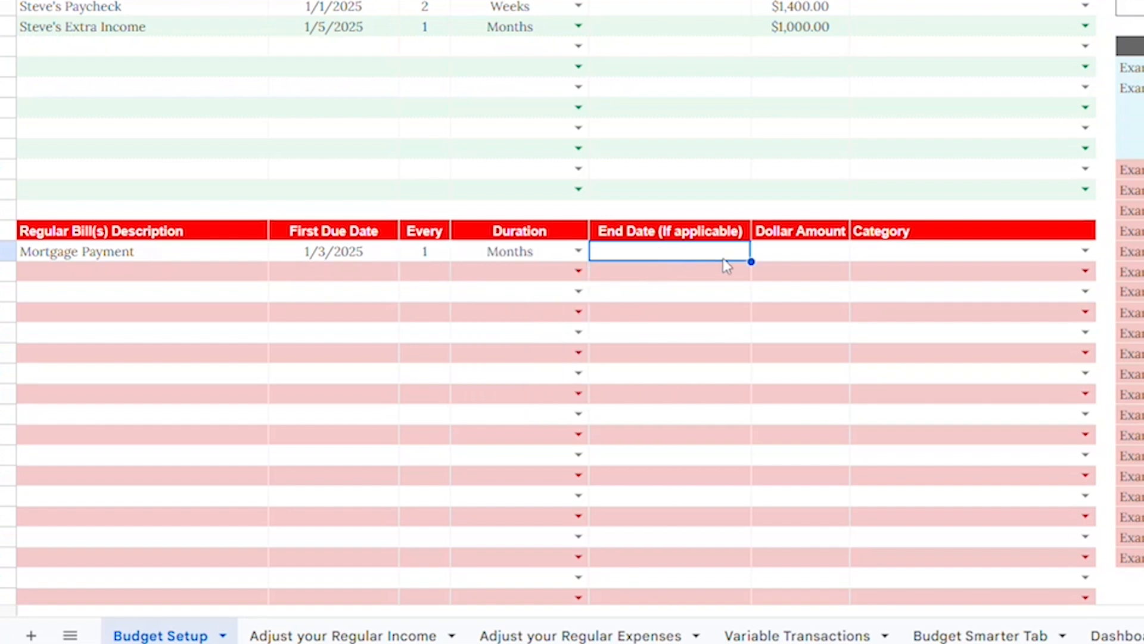
pyautogui.click(792, 255)
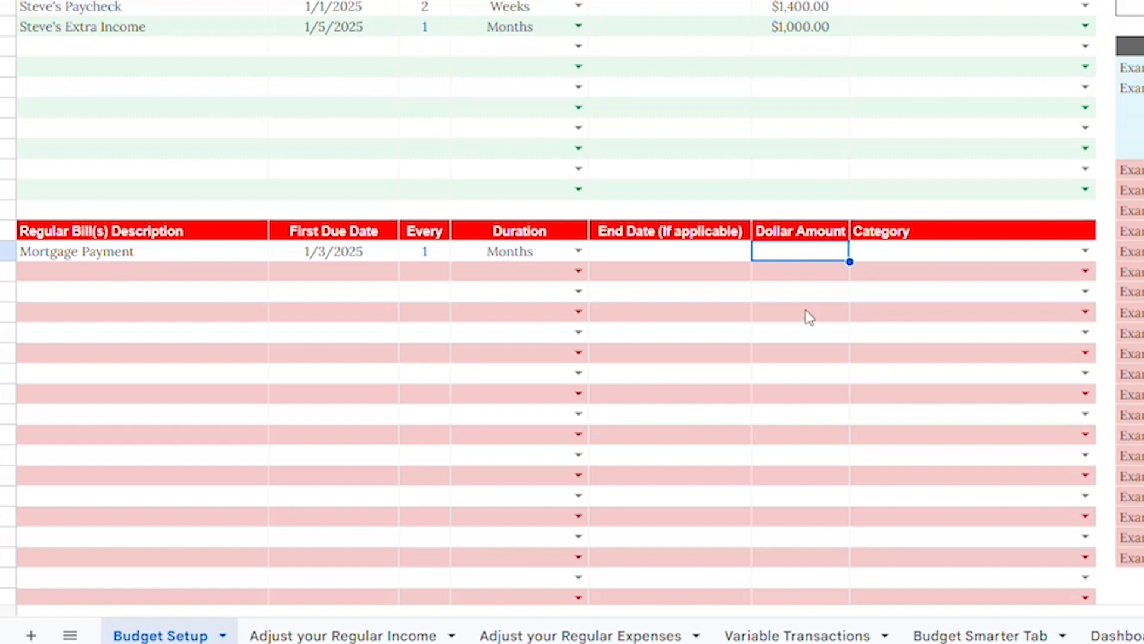
pyautogui.write('1200')
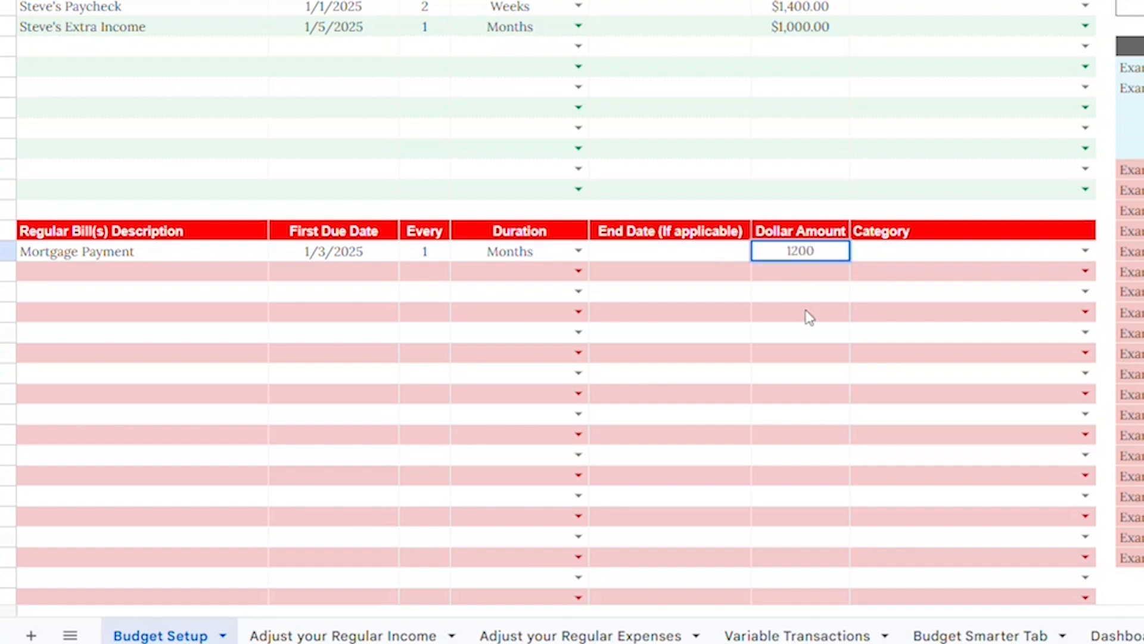
pyautogui.press('Tab')
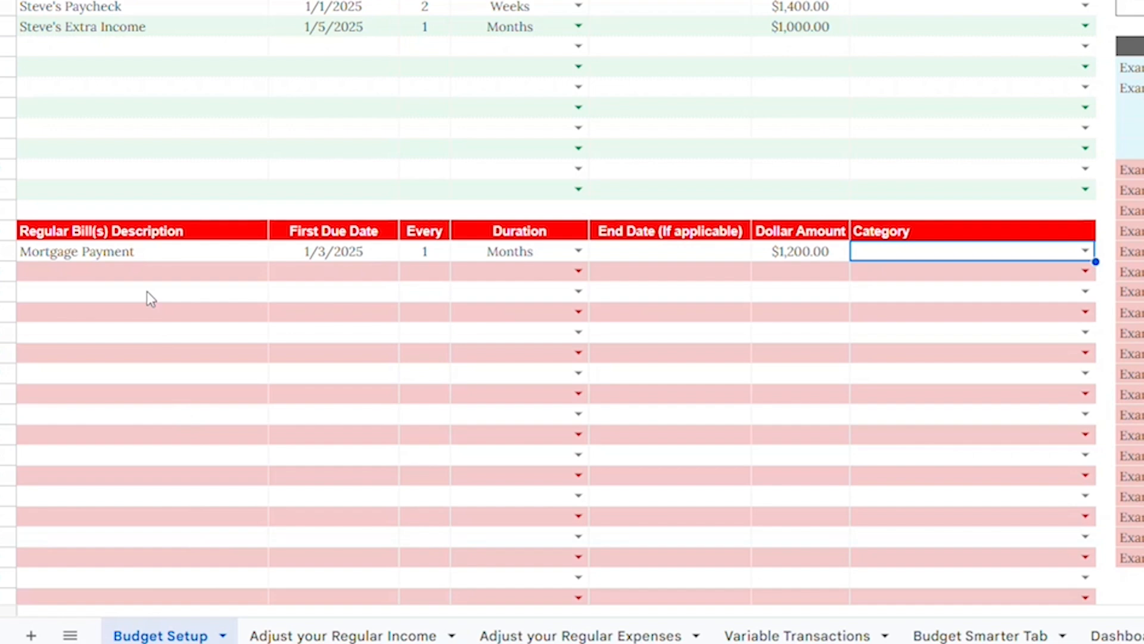
pyautogui.click(135, 272)
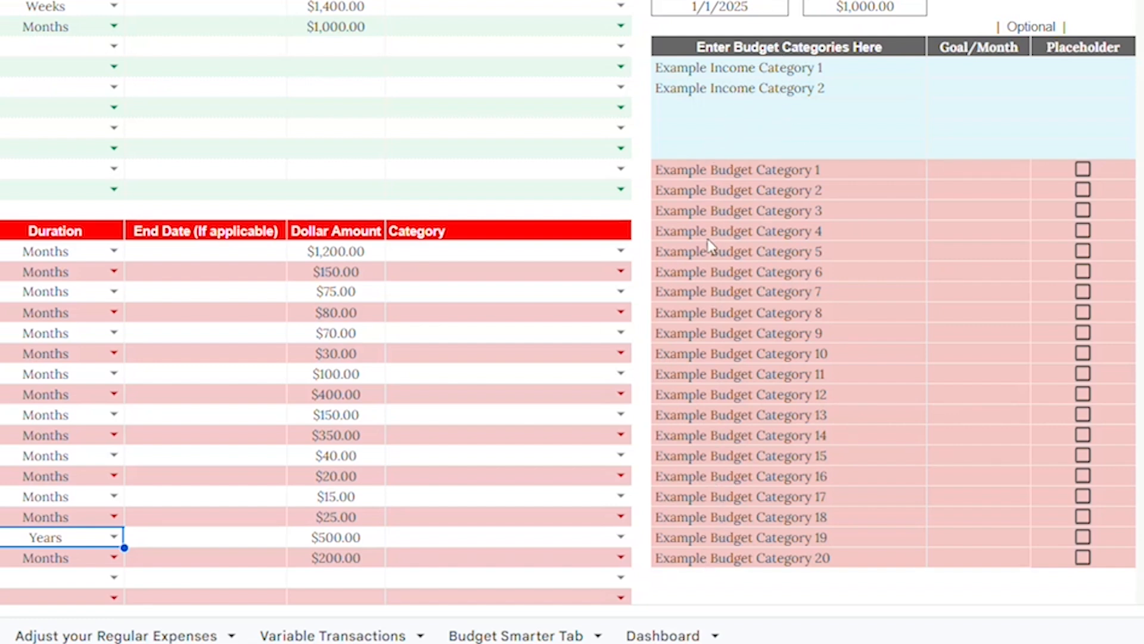
# Step: Rename the two example income categories to Main Income and Side Hustle
pyautogui.click(722, 73)
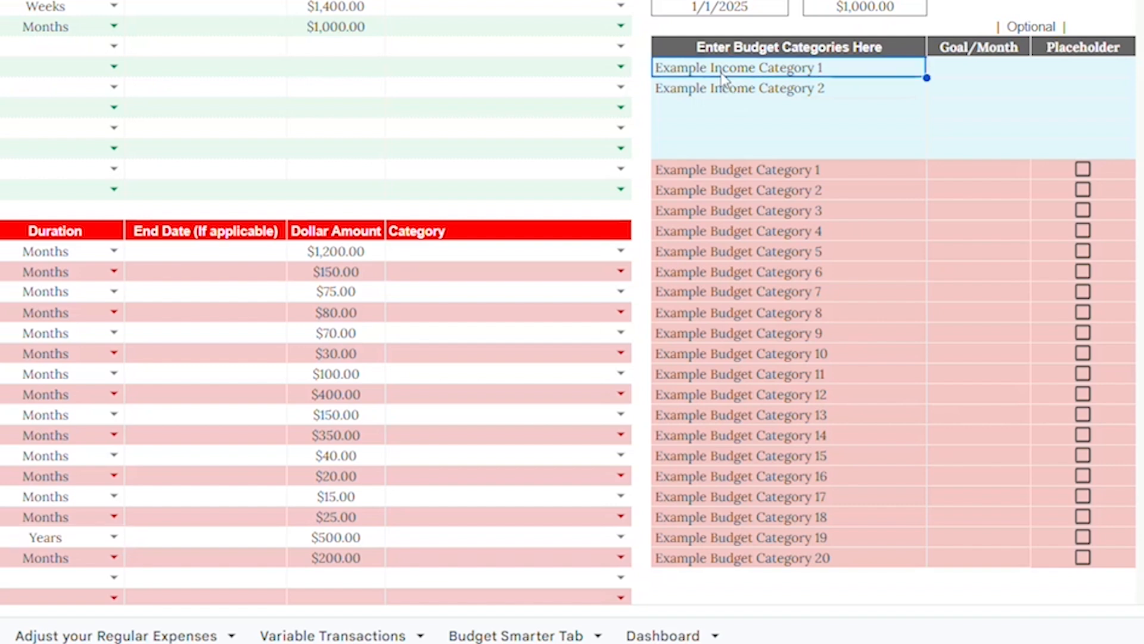
pyautogui.write('Main ')
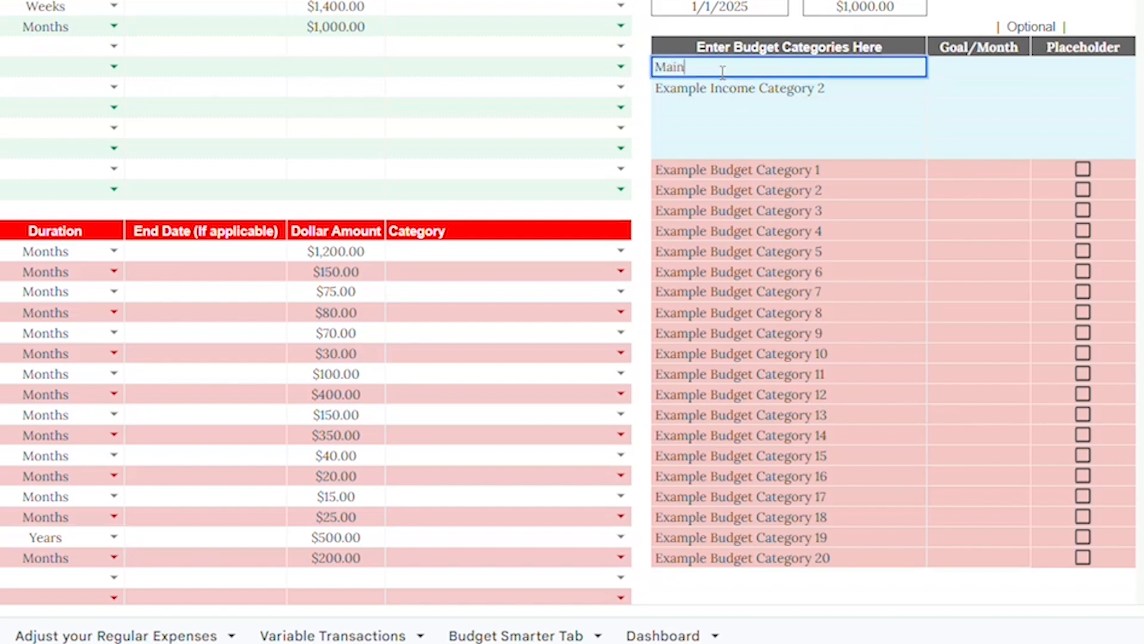
pyautogui.write('Income')
pyautogui.press('Tab')
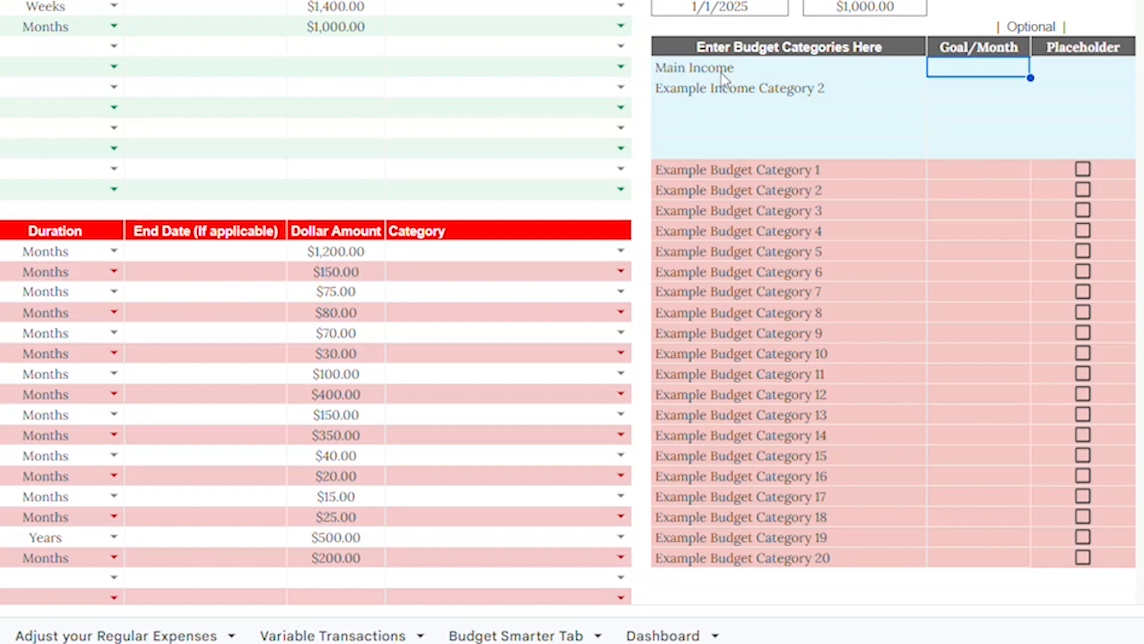
pyautogui.click(725, 88)
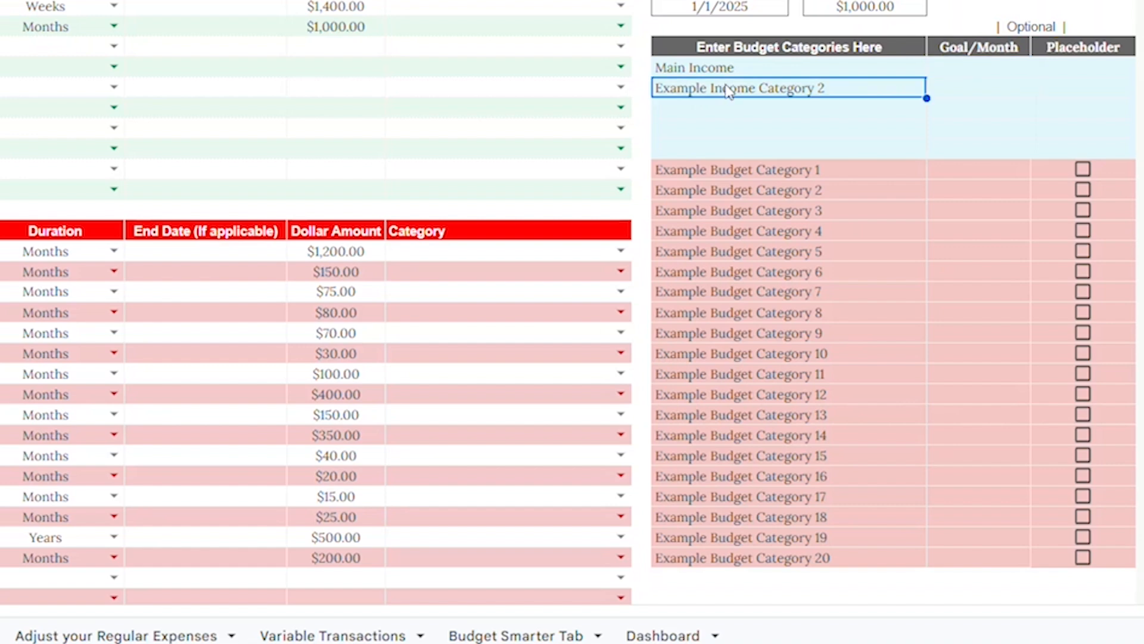
pyautogui.write('Side Hustle')
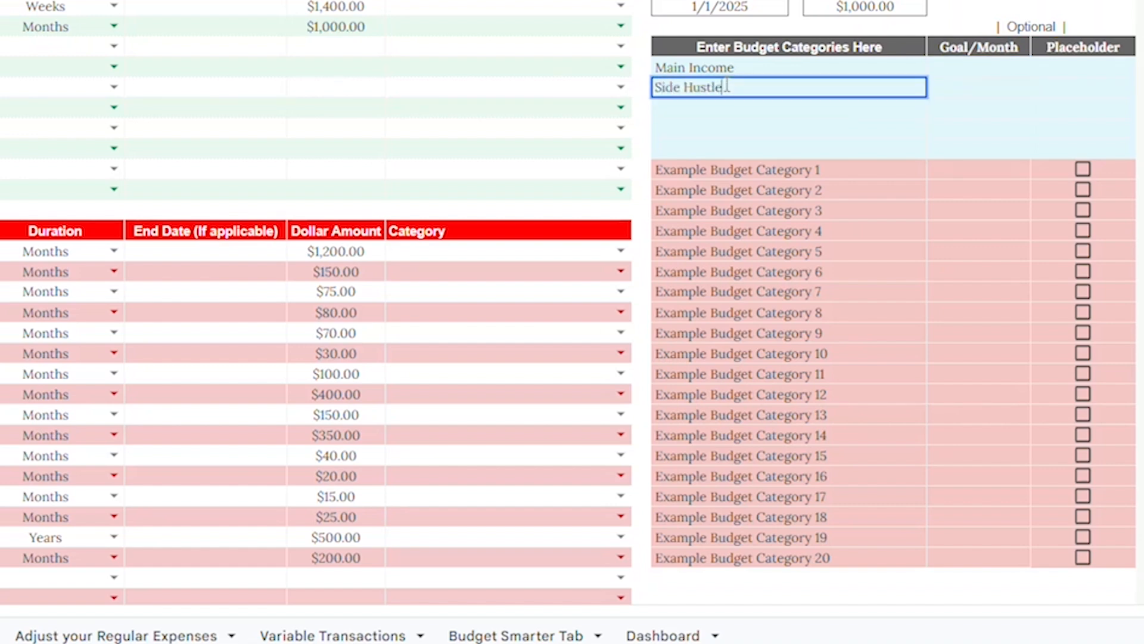
pyautogui.press('Return')
# Step: Rename the first five example budget categories to Housing, Utilities, Communication, Transportation and Insurance
pyautogui.moveTo(732, 108); pyautogui.dragTo(739, 159)
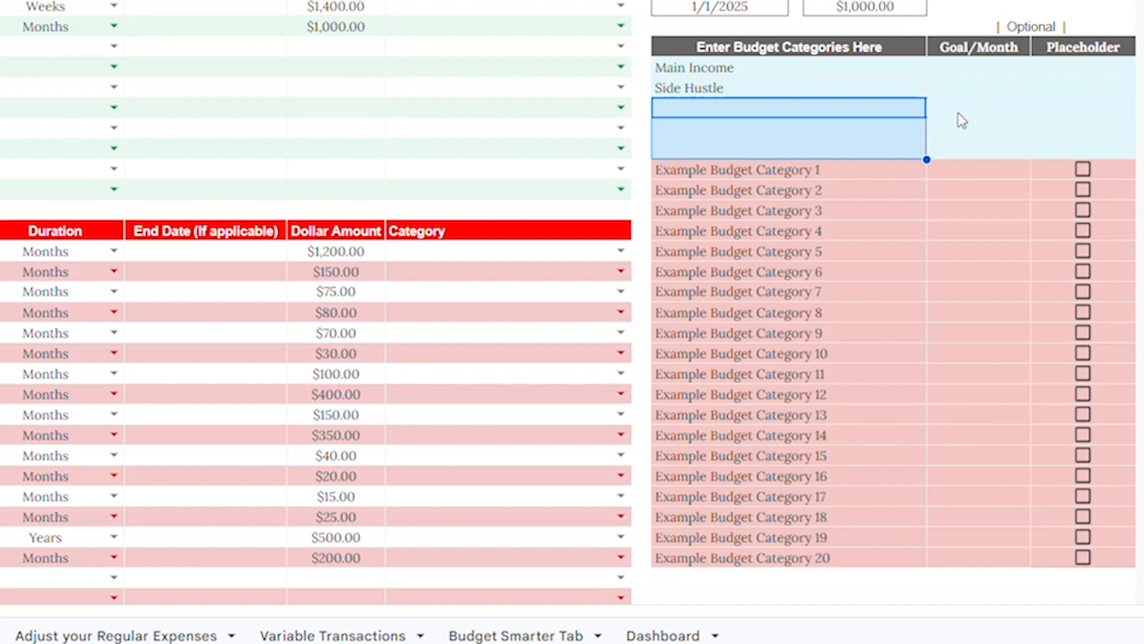
pyautogui.click(727, 173)
pyautogui.write('Housing')
pyautogui.press('Return')
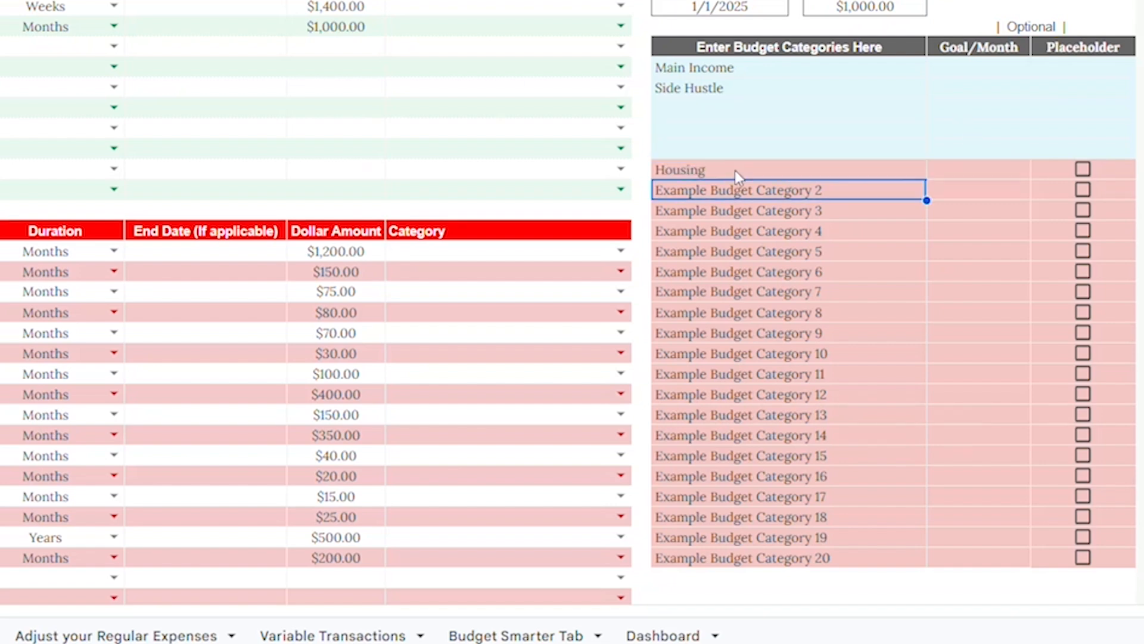
pyautogui.write('Utilities')
pyautogui.press('Return')
pyautogui.write('Communication')
pyautogui.press('Return')
pyautogui.write('Transportation')
pyautogui.press('Return')
pyautogui.write('In')
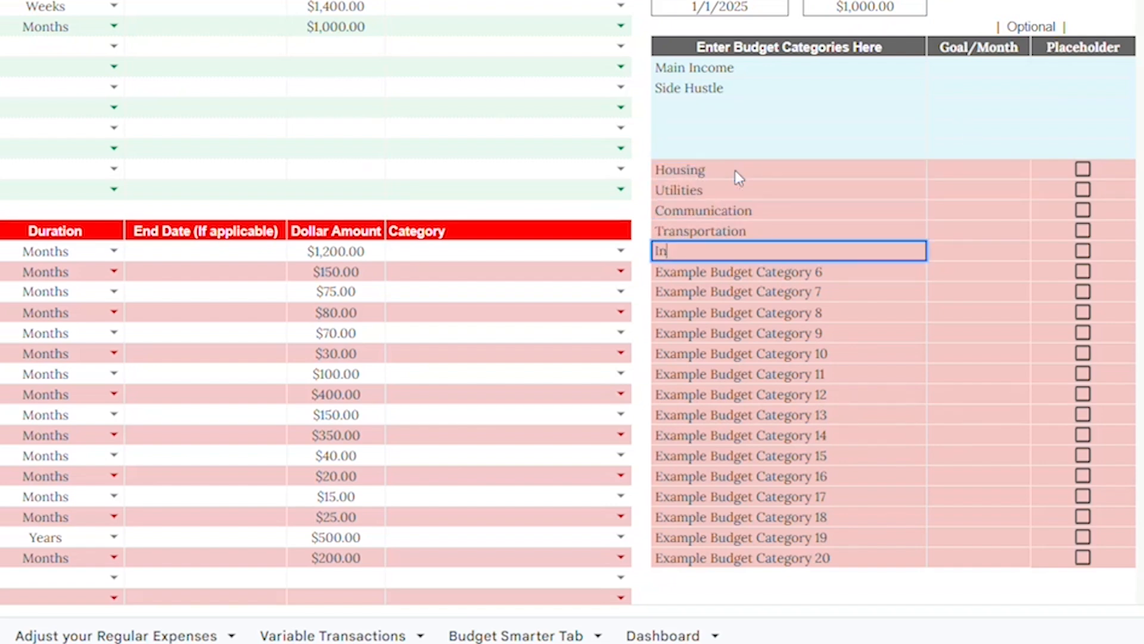
pyautogui.write('surance')
pyautogui.press('Return')
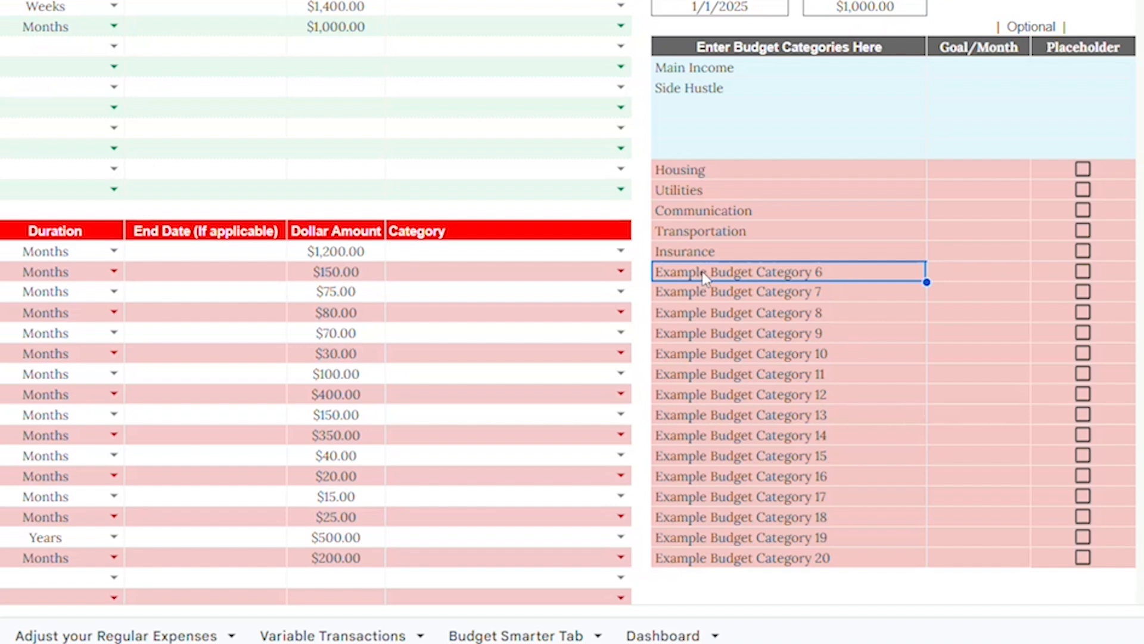
# Step: Rename the next four budget categories to Fitness & Recreation, Streaming Services, Gifts and Savings
pyautogui.write('Fitness & Recreation')
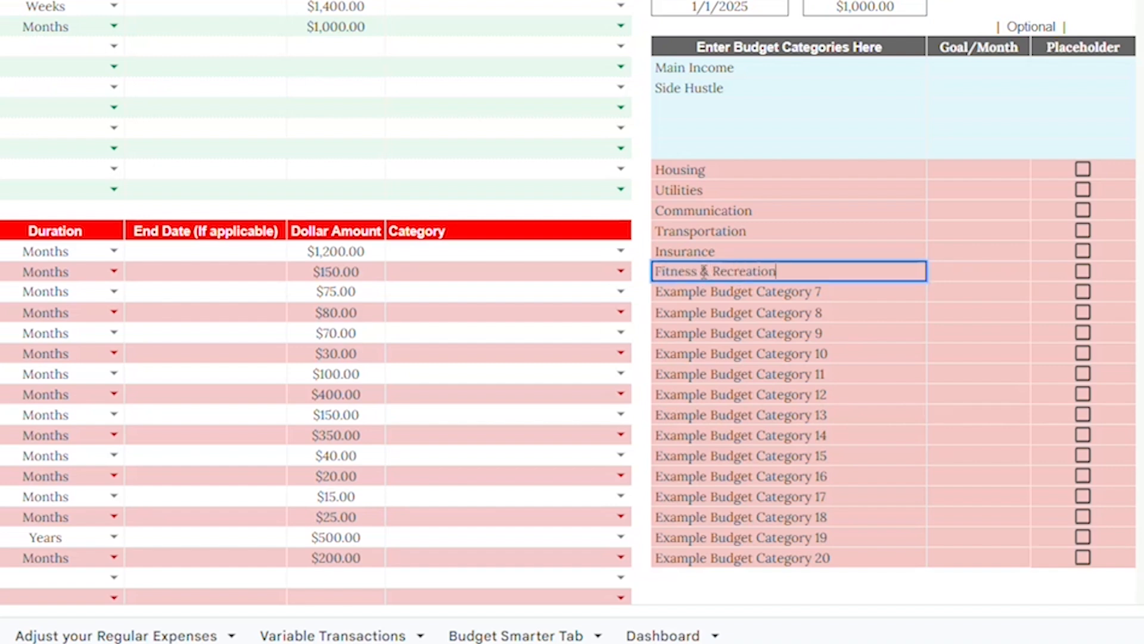
pyautogui.press('Return')
pyautogui.write('Streaming Services')
pyautogui.press('Return')
pyautogui.write('Gifts')
pyautogui.press('Return')
pyautogui.write('Savings')
pyautogui.press('Return')
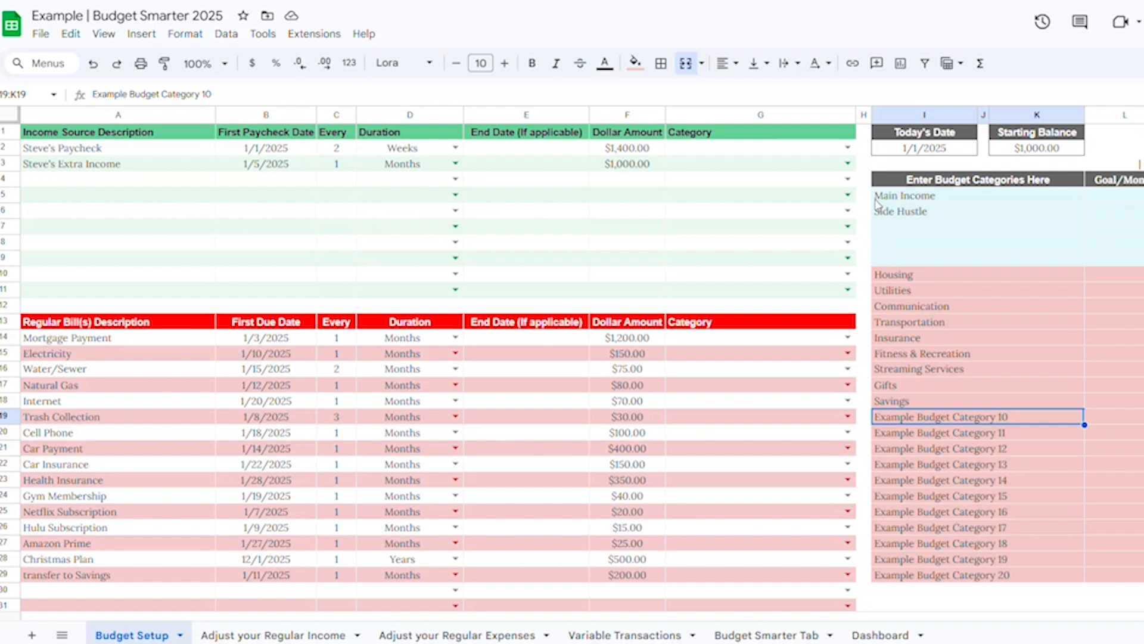
# Step: Assign Main Income to the paycheck and Side Hustle to the extra income source
pyautogui.click(848, 148)
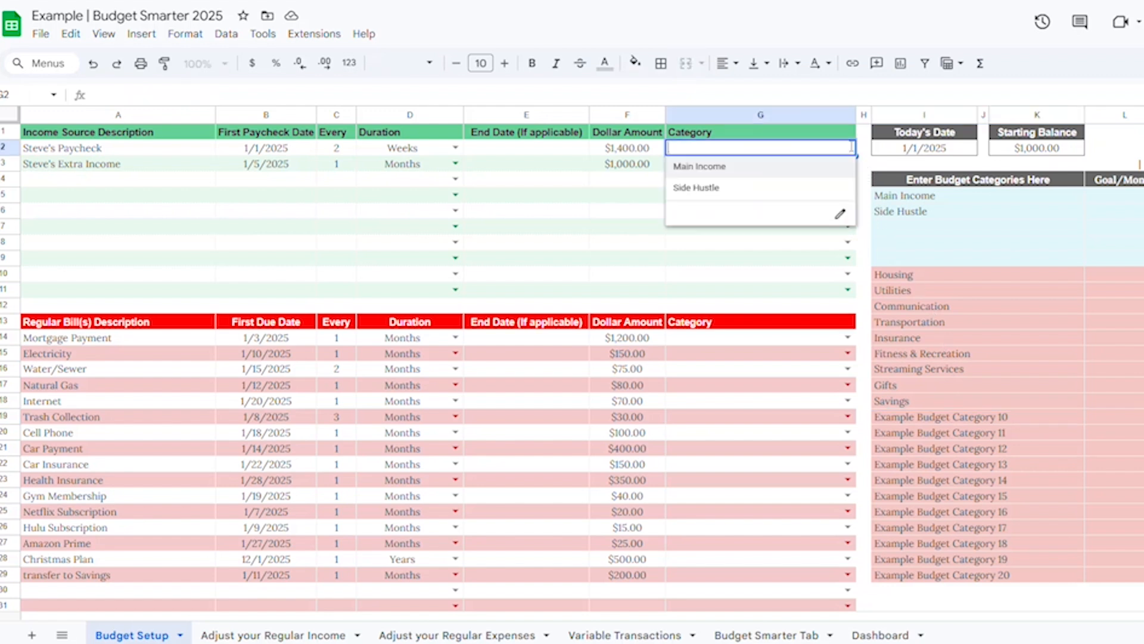
pyautogui.click(715, 167)
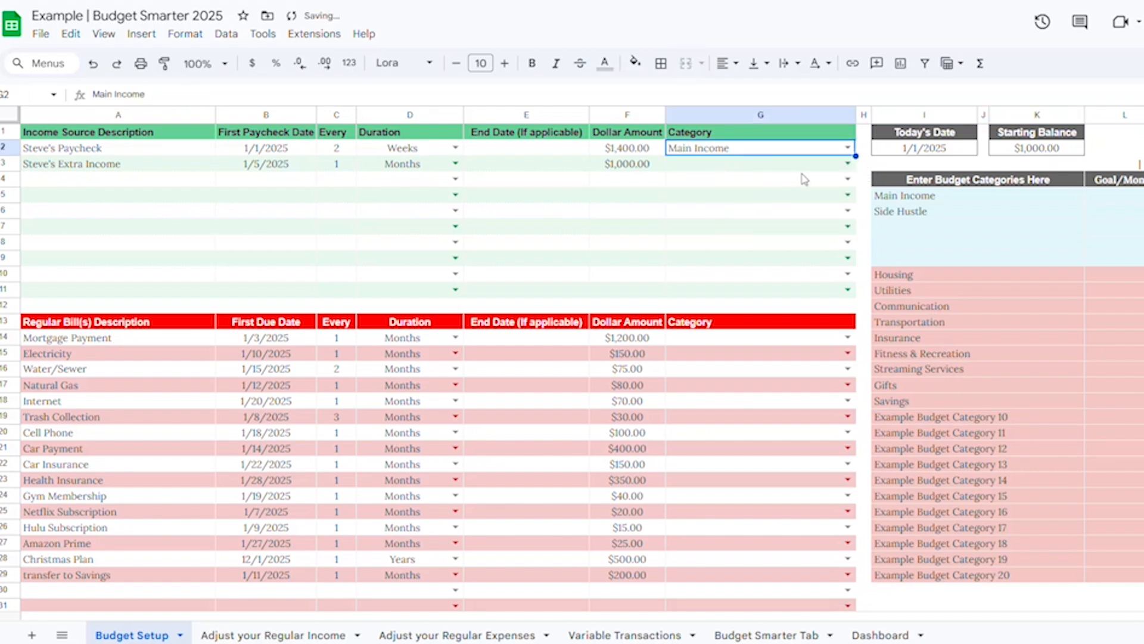
pyautogui.click(847, 163)
pyautogui.click(714, 205)
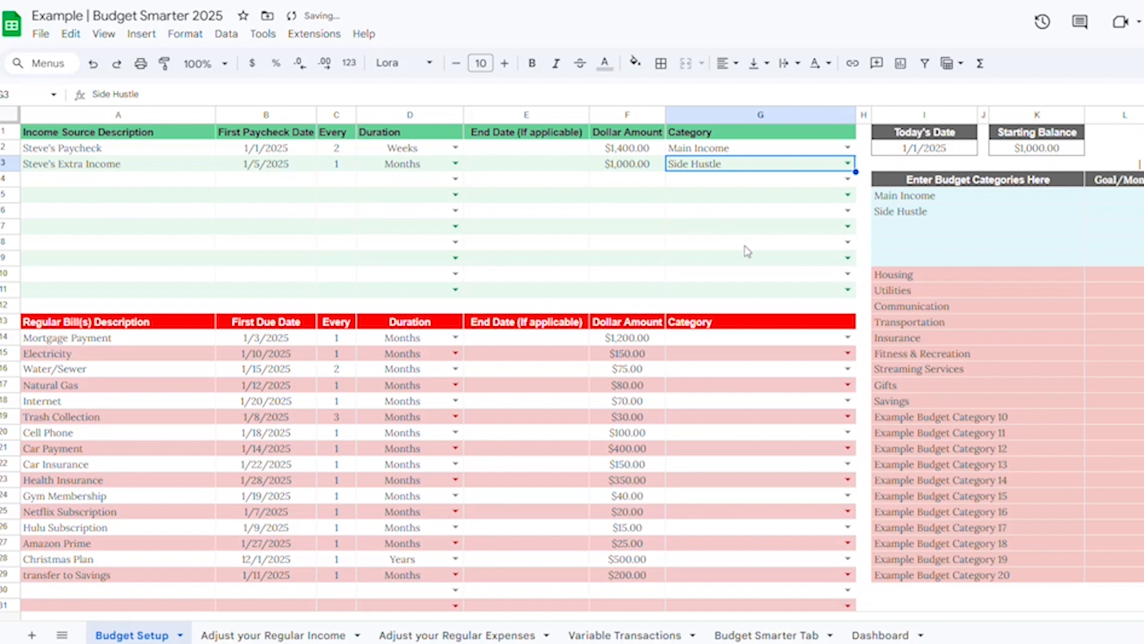
# Step: Assign Housing to the mortgage and Utilities to Electricity, Water/Sewer, Natural Gas, Internet and Trash Collection
pyautogui.click(847, 337)
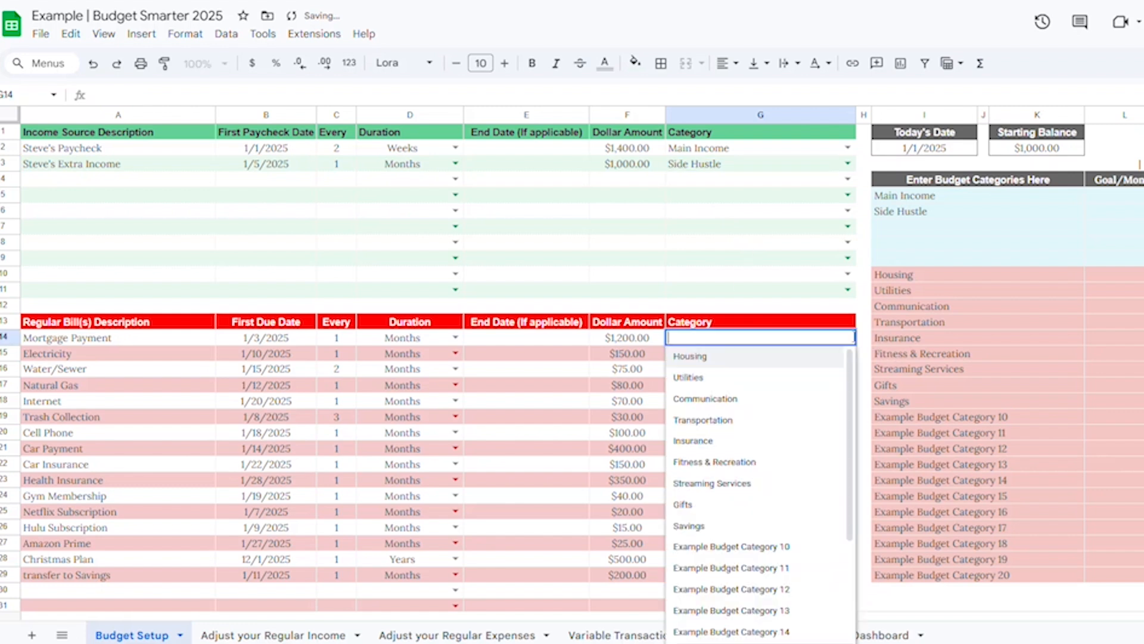
pyautogui.click(720, 358)
pyautogui.click(846, 354)
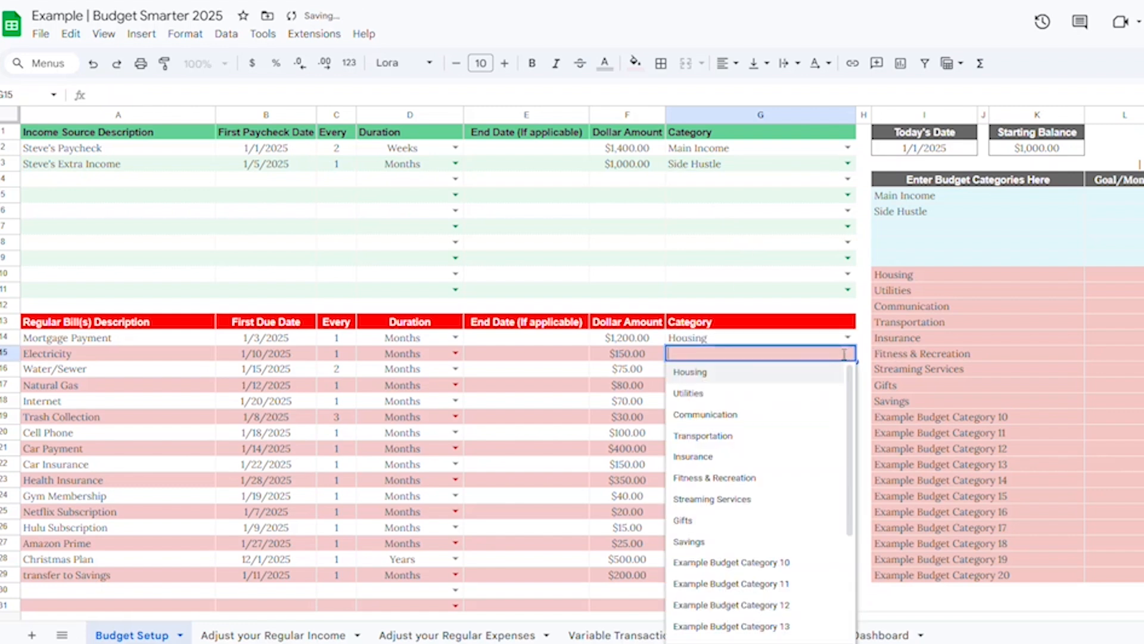
pyautogui.click(710, 394)
pyautogui.moveTo(734, 374); pyautogui.dragTo(733, 417)
pyautogui.write('Utilities Utilities Utilities Utilities')
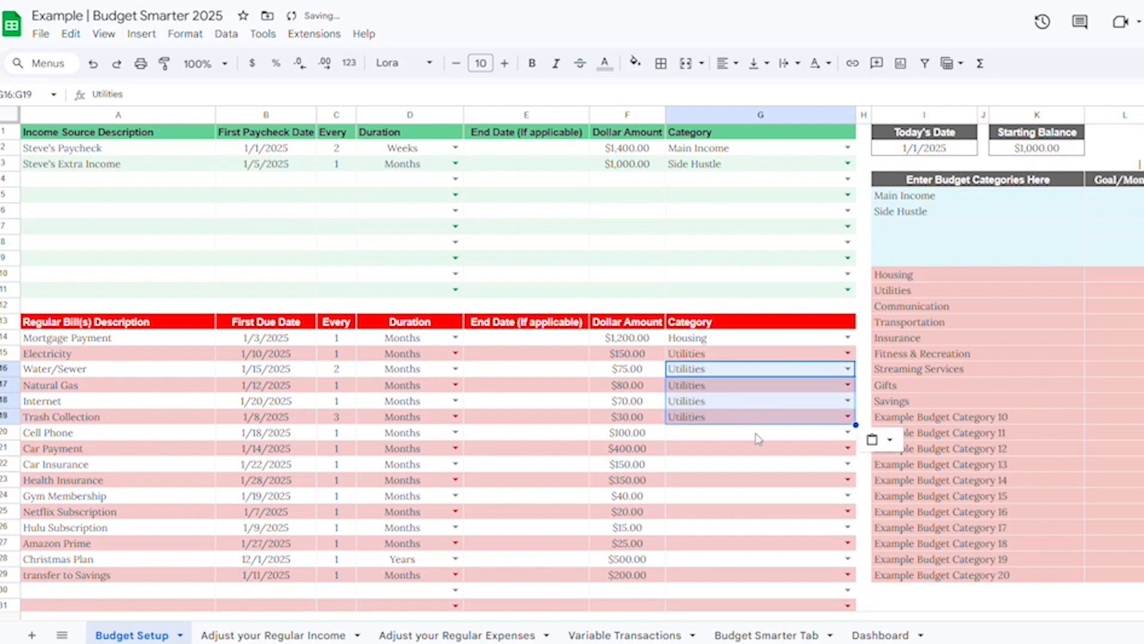
# Step: Assign Communication to Cell Phone and Transportation to Car Payment and Car Insurance
pyautogui.click(848, 432)
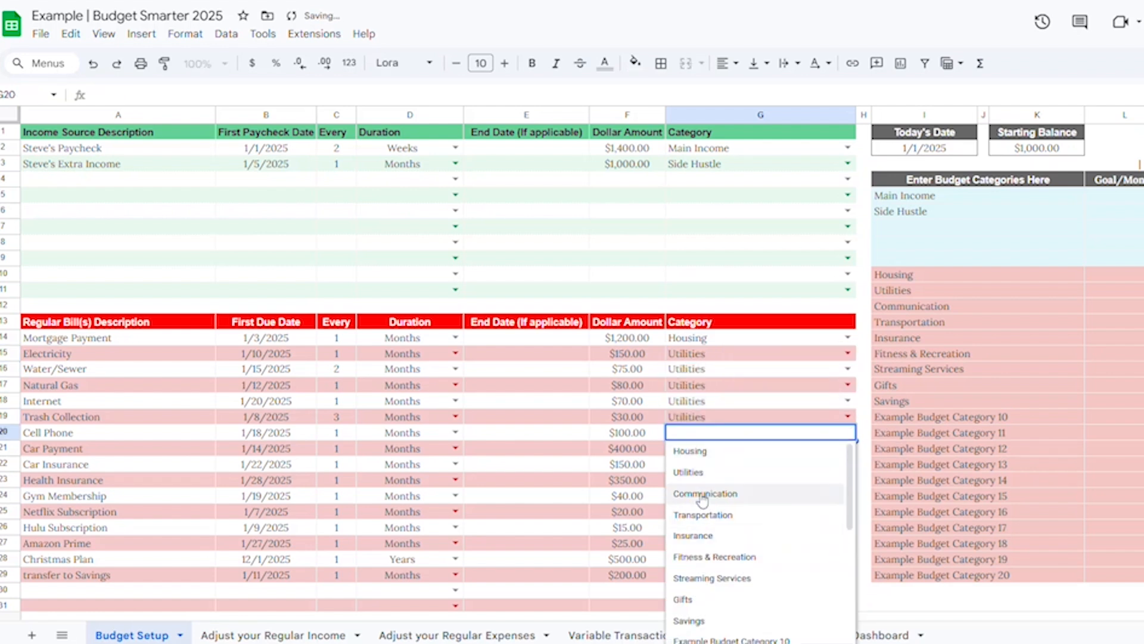
pyautogui.click(774, 494)
pyautogui.click(848, 448)
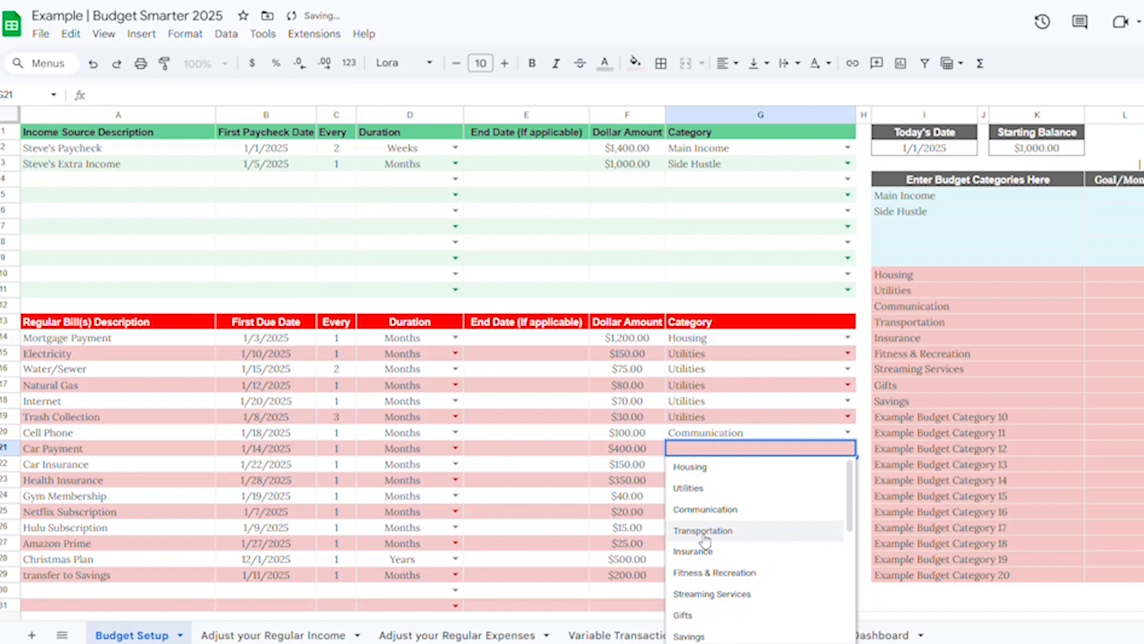
pyautogui.click(704, 529)
pyautogui.click(847, 463)
pyautogui.click(685, 544)
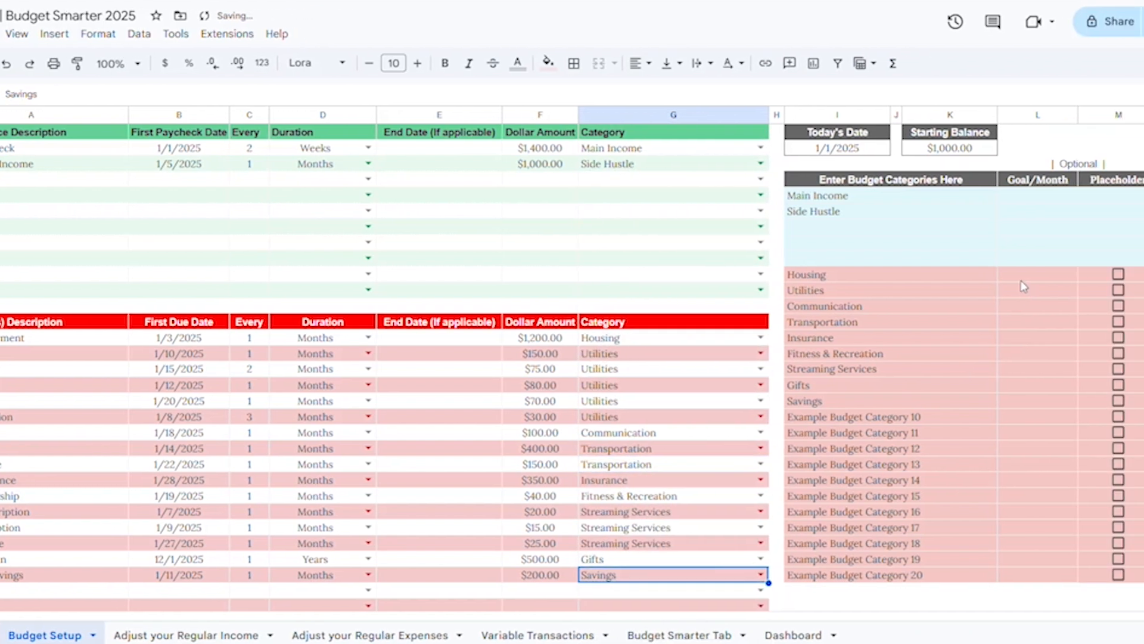
# Step: Open the Budget Smarter Tab and review the categorized transactions and running balance over the months
pyautogui.click(1022, 278)
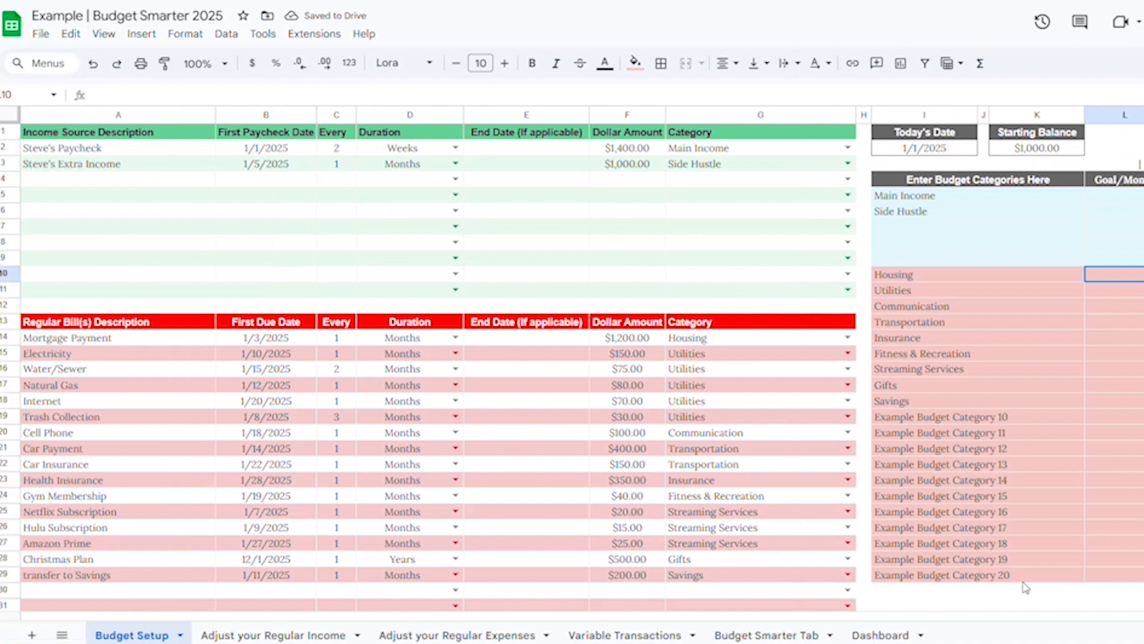
pyautogui.click(767, 636)
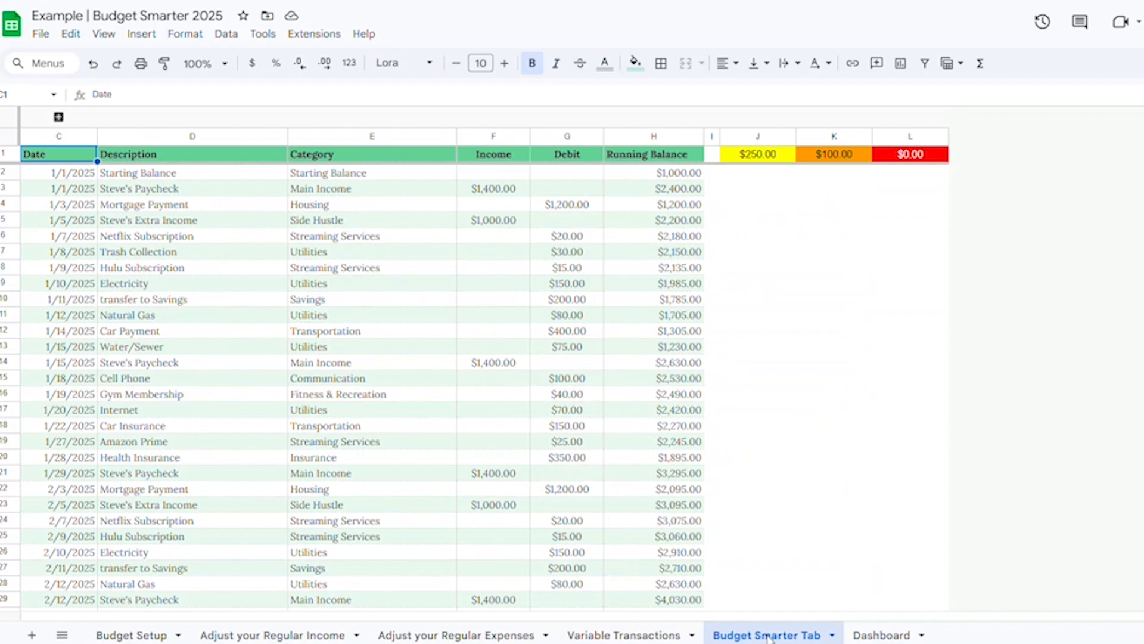
pyautogui.scroll(-10, 490, 322)
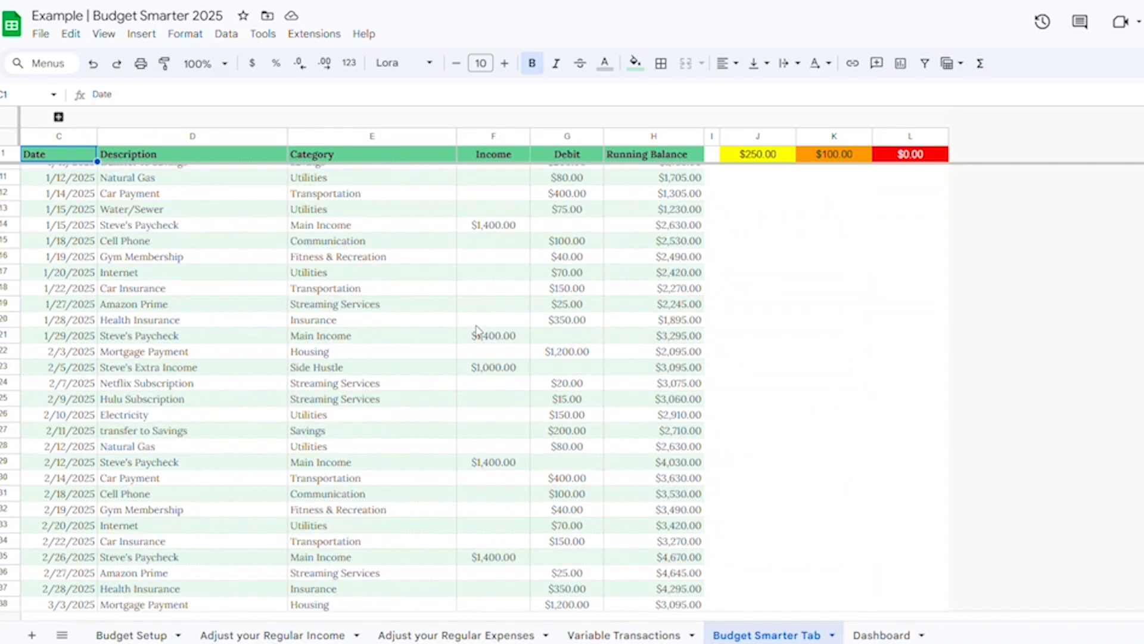
pyautogui.scroll(-15, 157, 384)
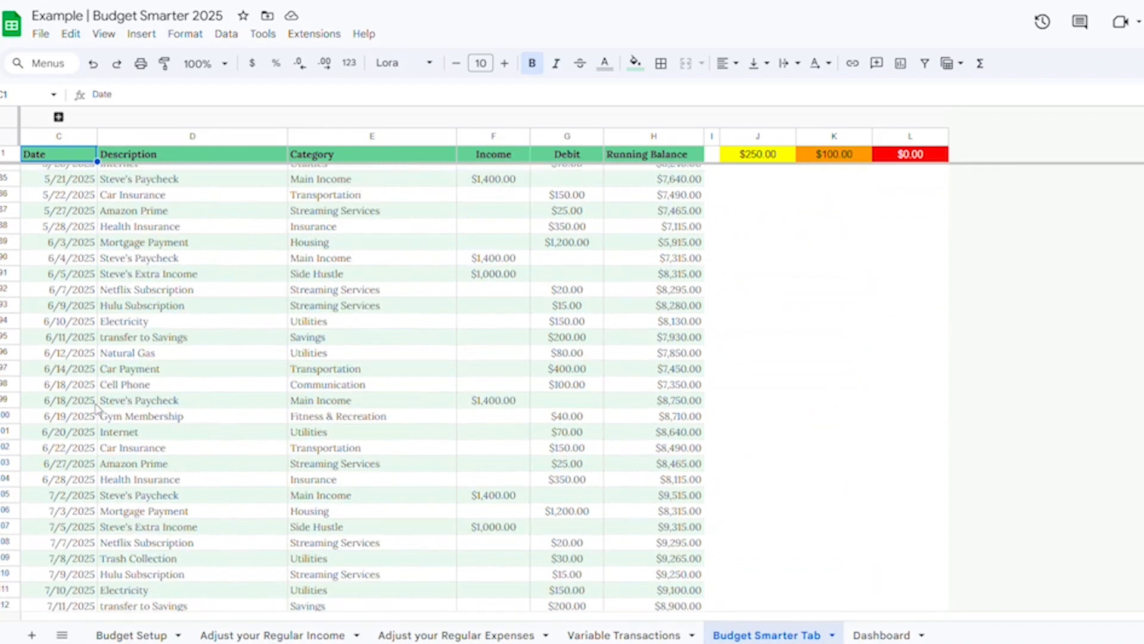
pyautogui.scroll(7, 97, 409)
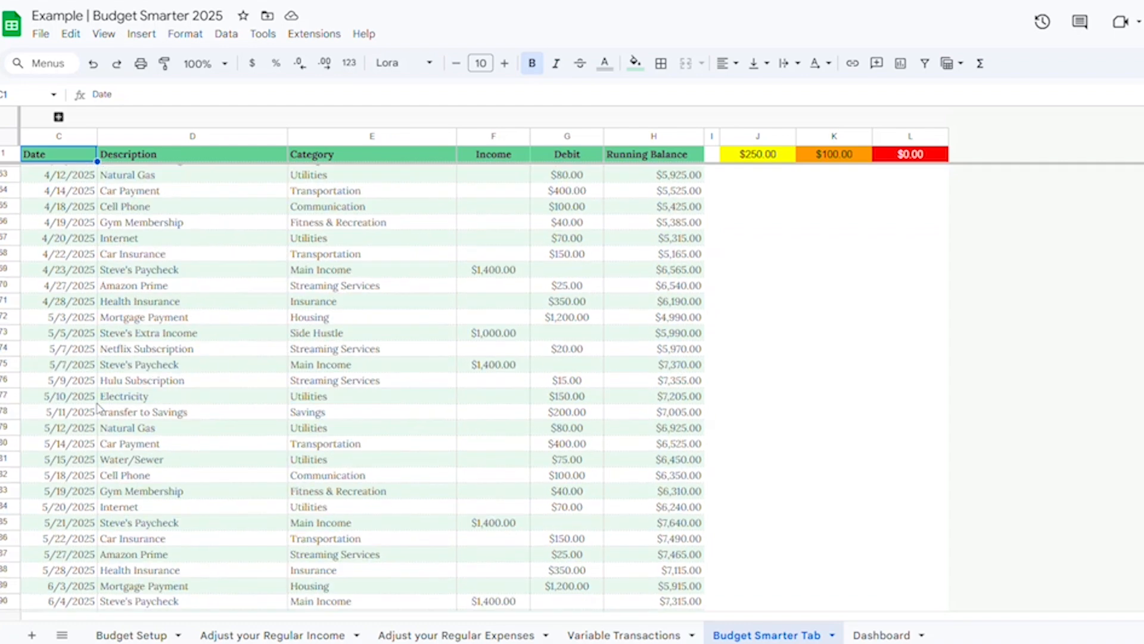
pyautogui.scroll(17, 98, 409)
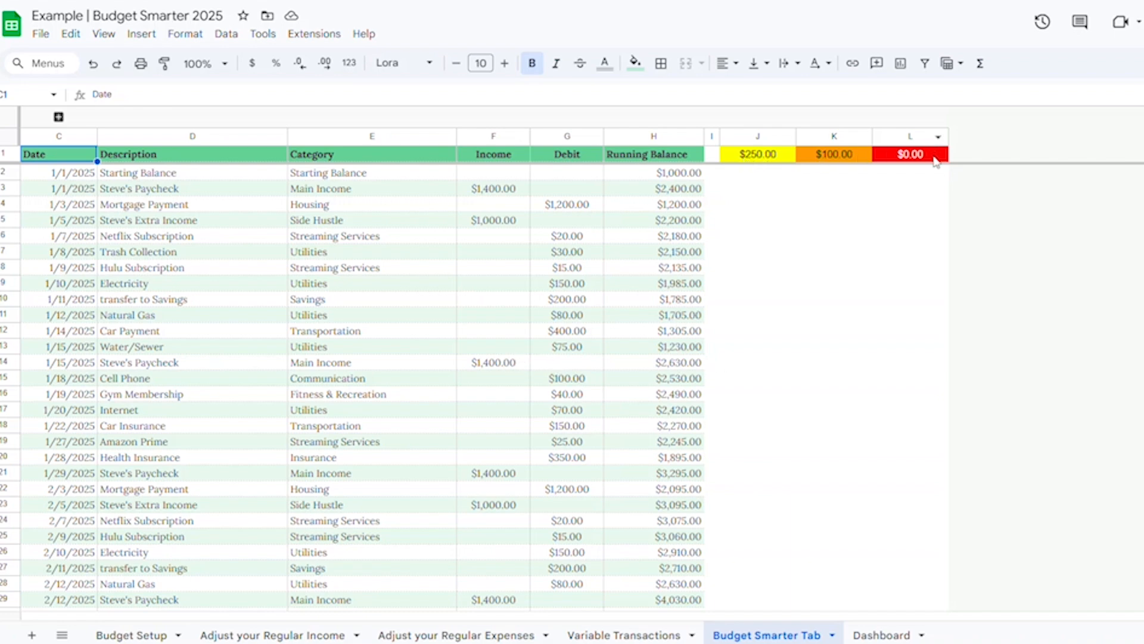
pyautogui.click(910, 157)
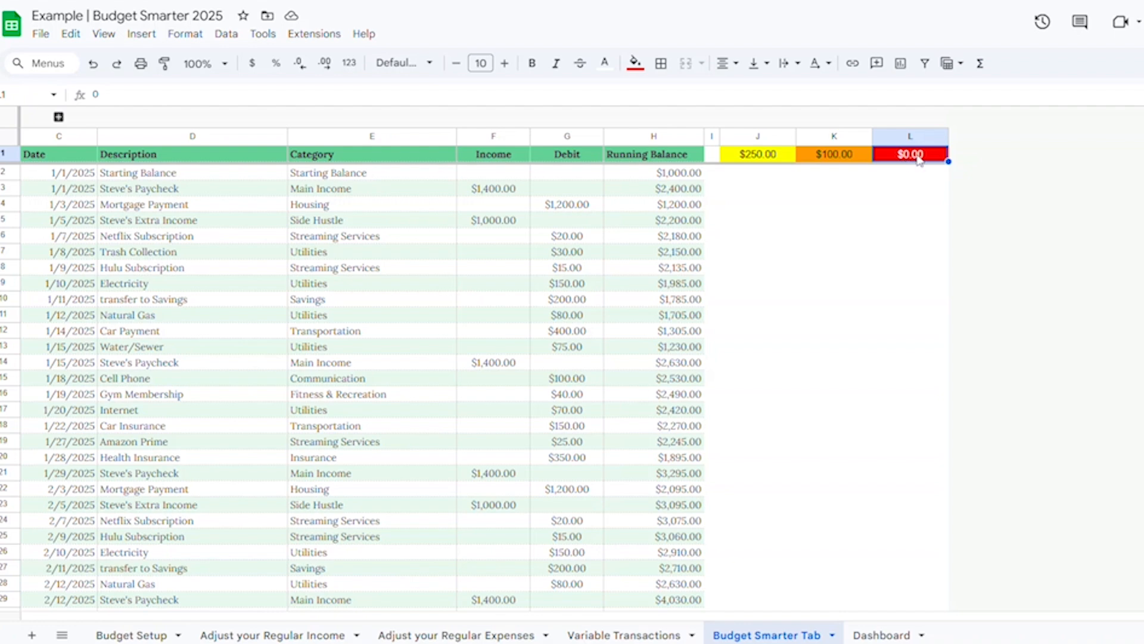
# Step: Set the third balance-warning threshold (red) to $50
pyautogui.write('50')
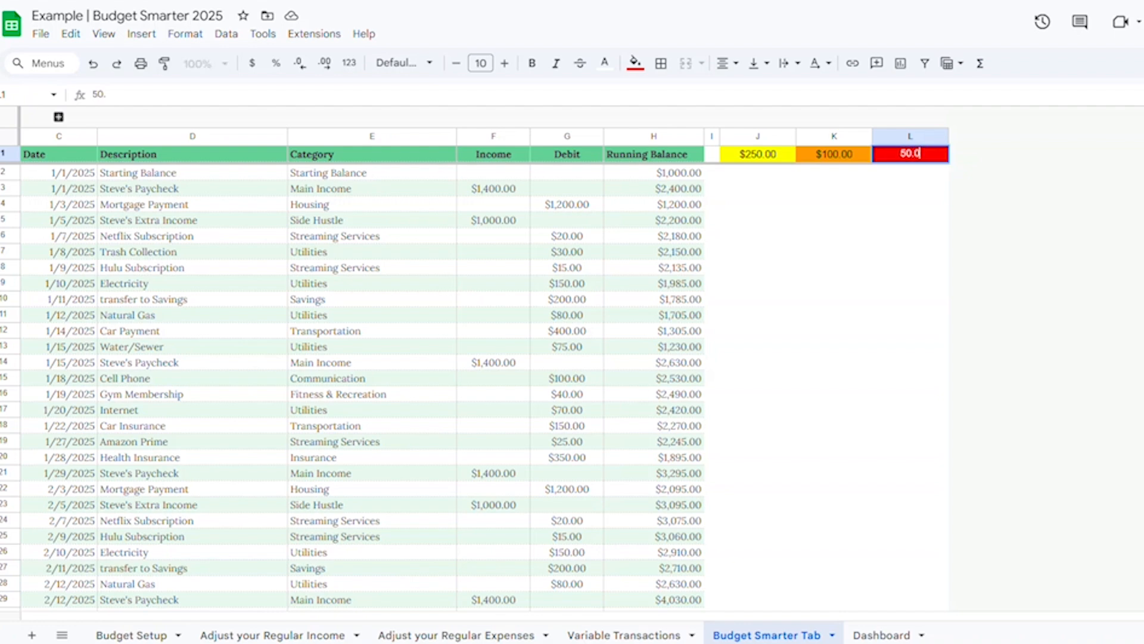
pyautogui.press('Return')
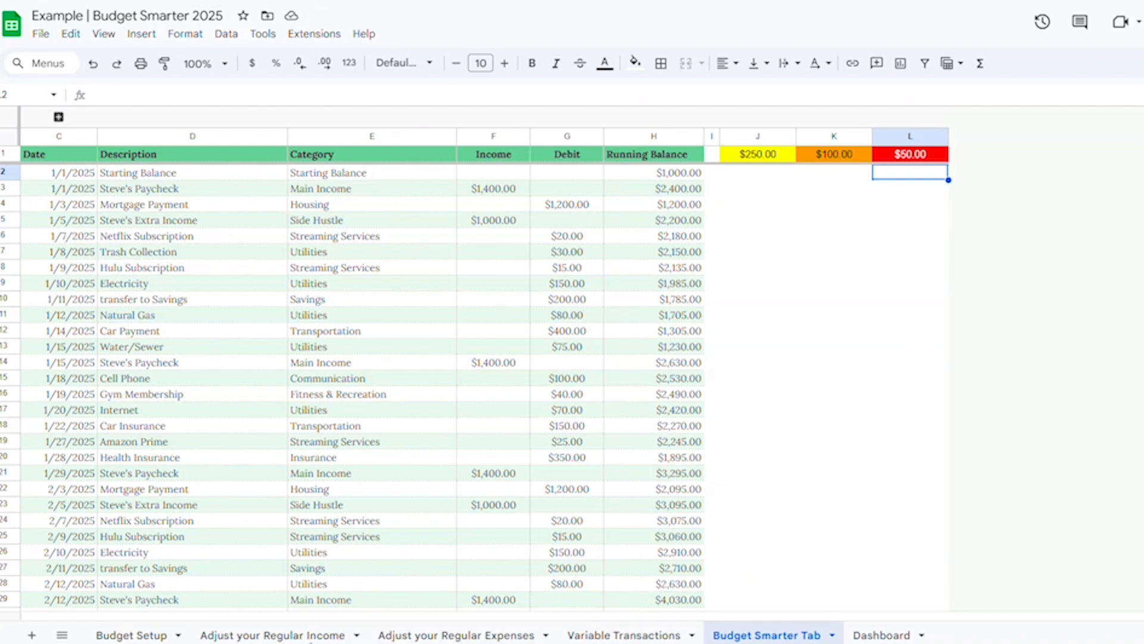
# Step: Add a Groceries budget category with an $800 monthly goal and mark it as a placeholder
pyautogui.click(138, 636)
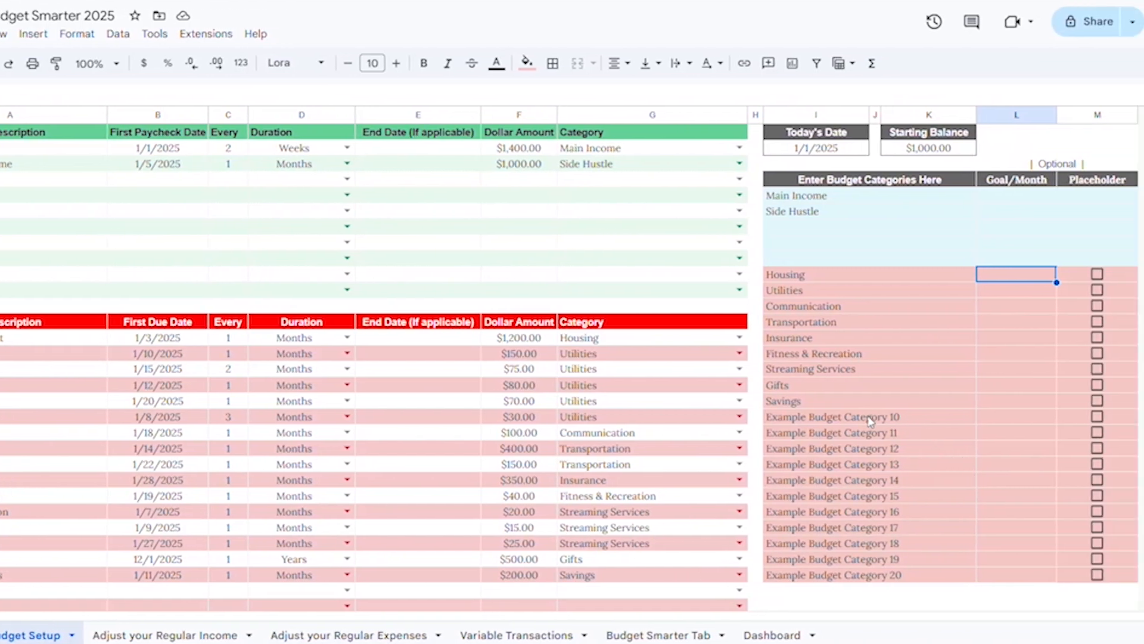
pyautogui.click(870, 421)
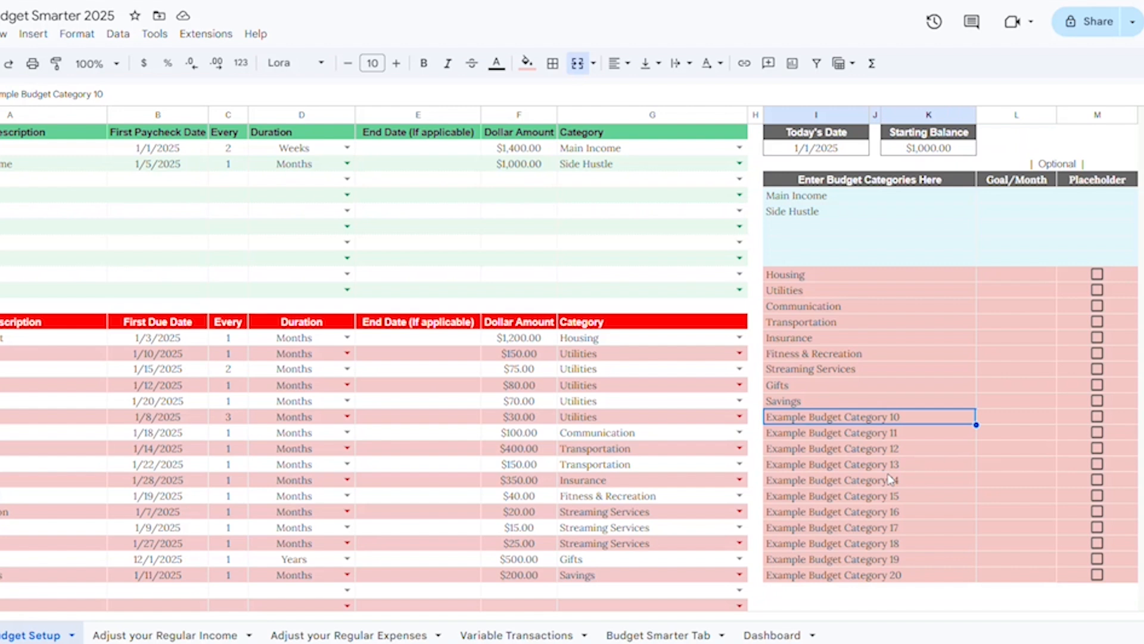
pyautogui.write('Grocerie')
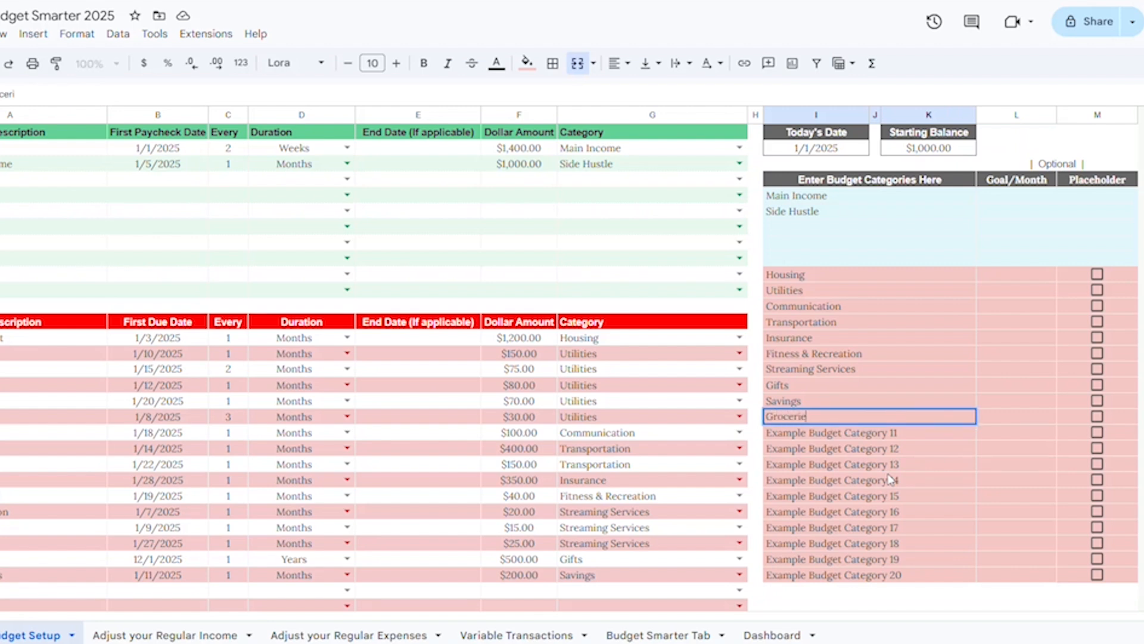
pyautogui.write('s')
pyautogui.press('Tab')
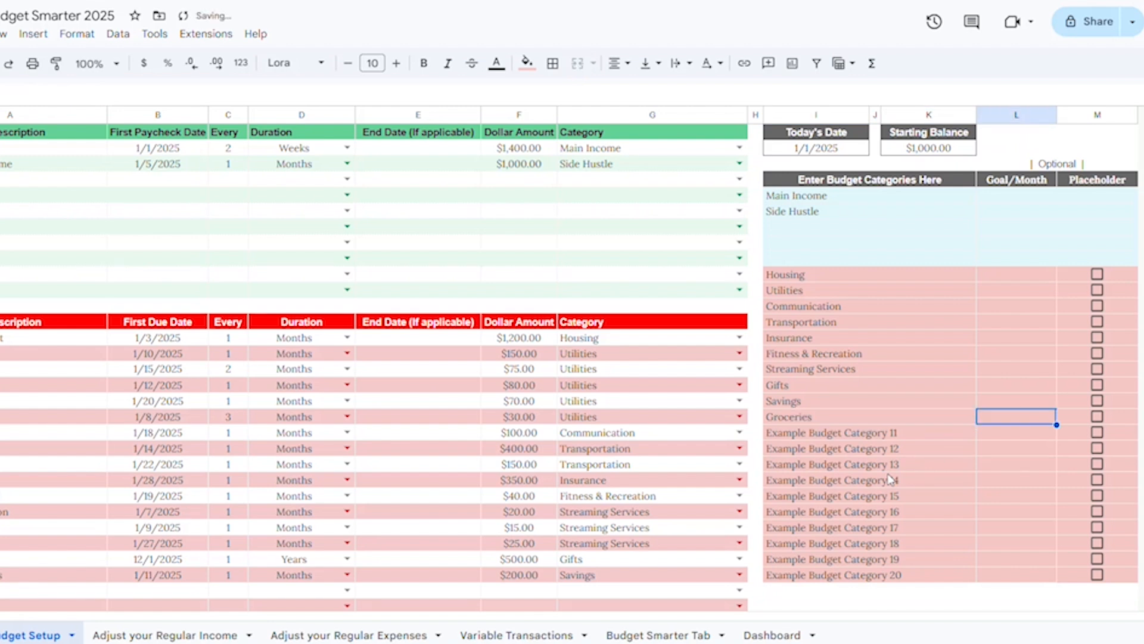
pyautogui.write('800')
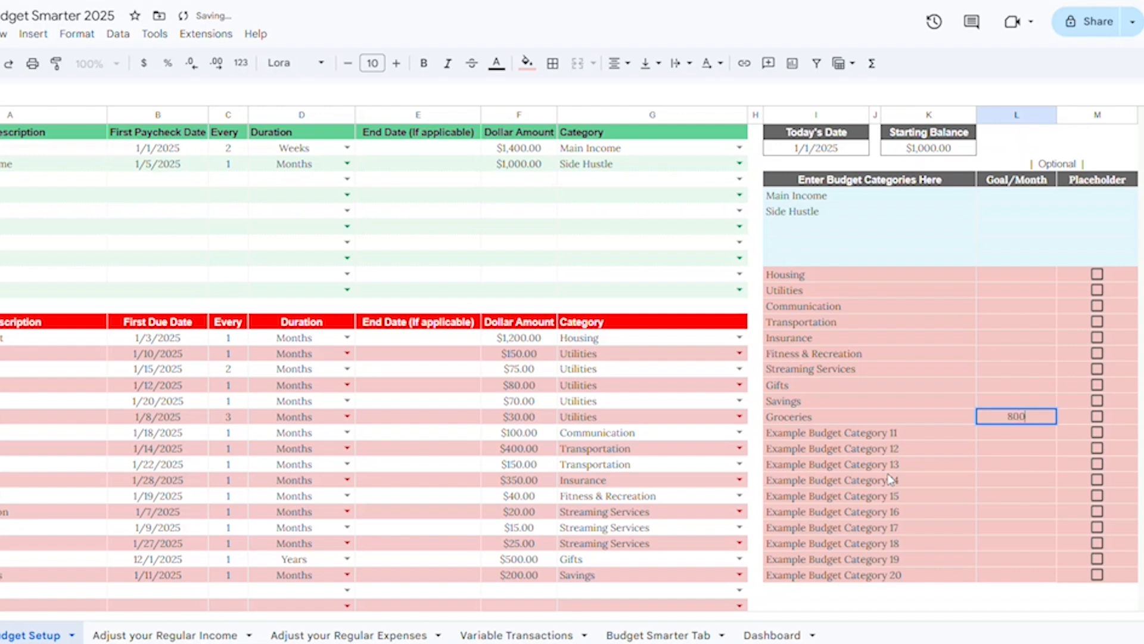
pyautogui.press('Tab')
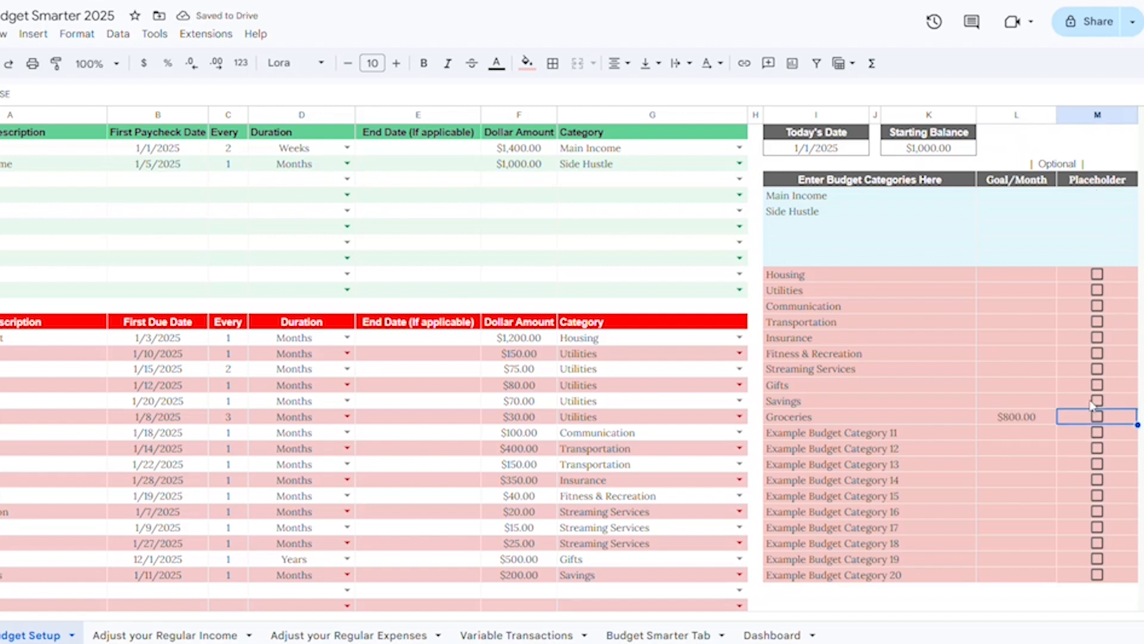
pyautogui.click(1097, 418)
# Step: Review the Groceries placeholder rows in the Budget Smarter Tab
pyautogui.click(659, 634)
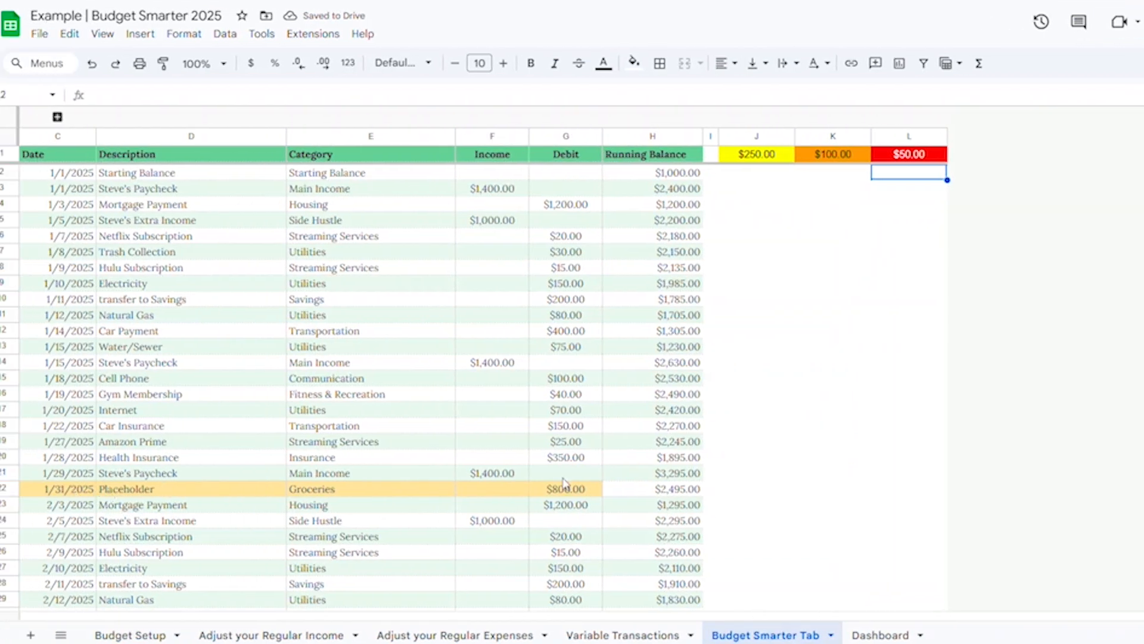
pyautogui.scroll(-10, 78, 466)
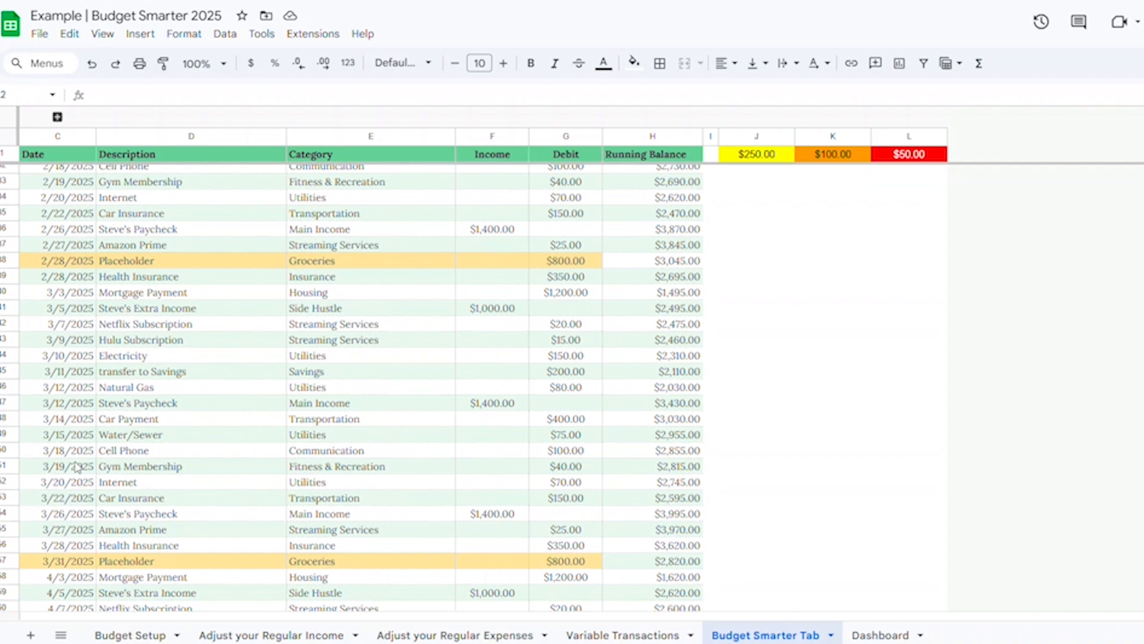
pyautogui.scroll(10, 78, 466)
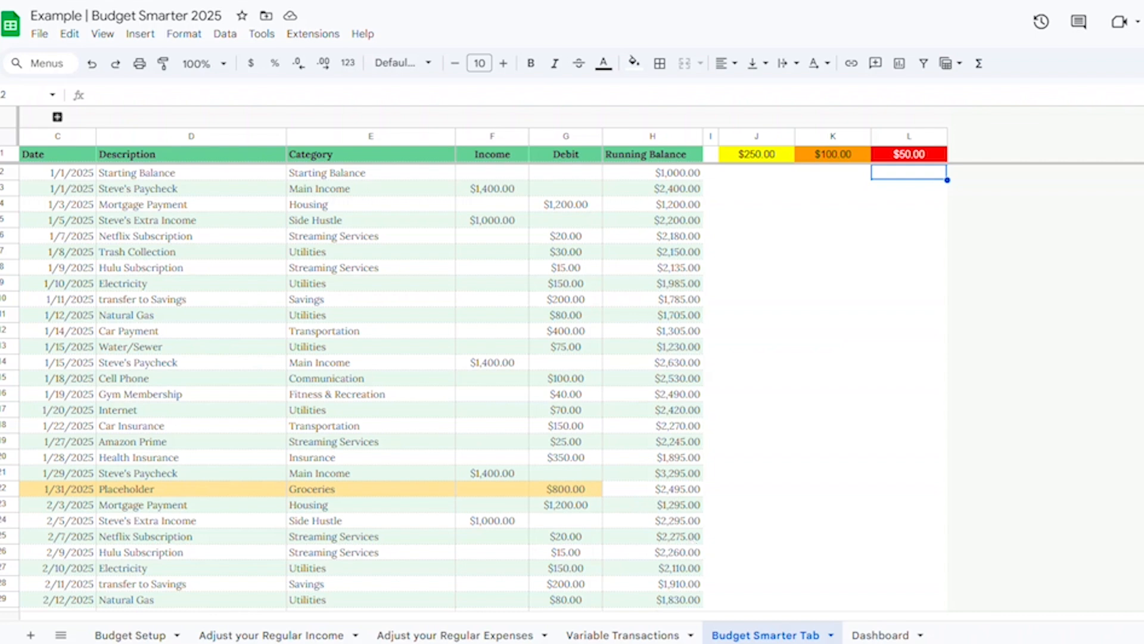
# Step: Add Gas and Entertainment budget categories, each with a $200 monthly goal, and mark both as placeholders
pyautogui.click(130, 634)
pyautogui.click(833, 432)
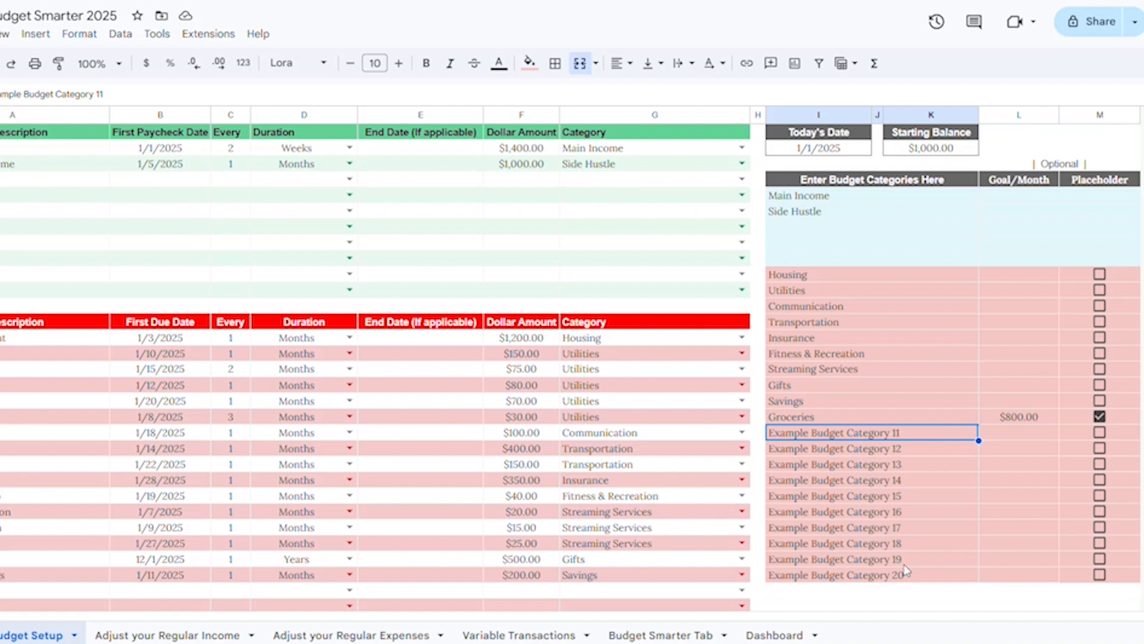
pyautogui.write('Gas')
pyautogui.press('Return')
pyautogui.write('Entertainment')
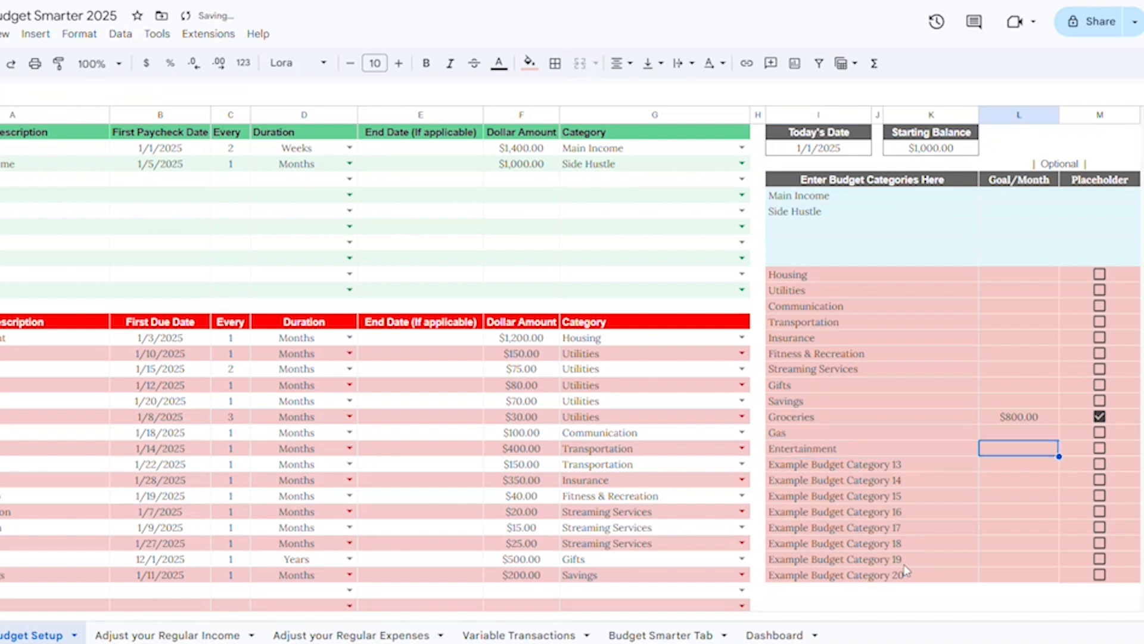
pyautogui.click(1034, 433)
pyautogui.write('200')
pyautogui.press('Return')
pyautogui.write('200')
pyautogui.press('Return')
pyautogui.click(1099, 432)
pyautogui.click(1100, 449)
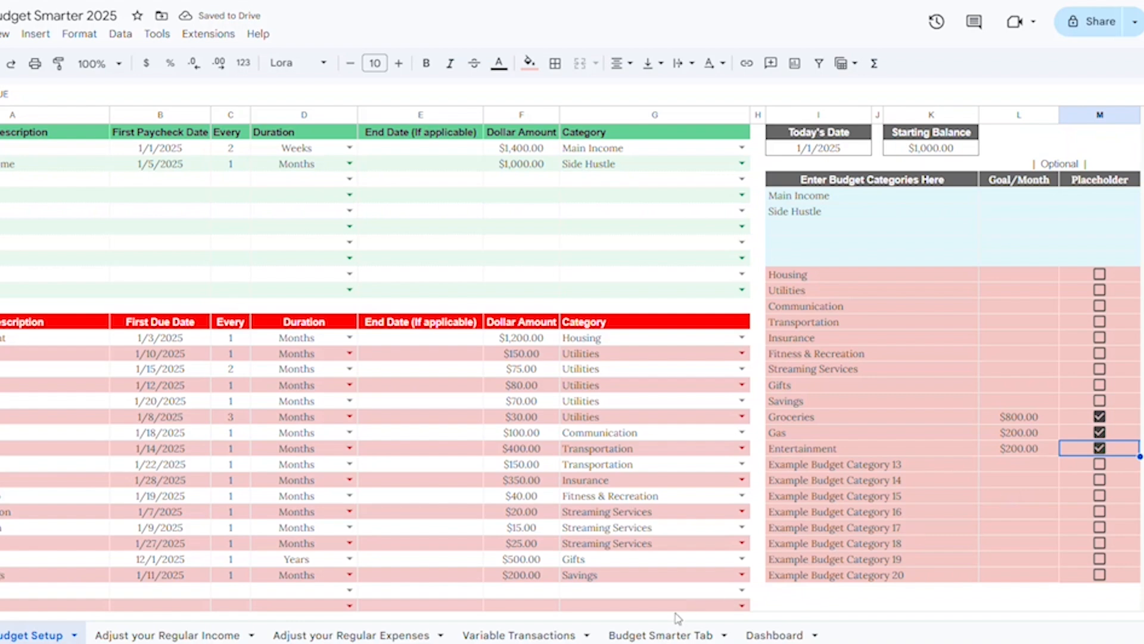
# Step: Review the new placeholder rows and running balance across the months in the Budget Smarter Tab
pyautogui.click(661, 635)
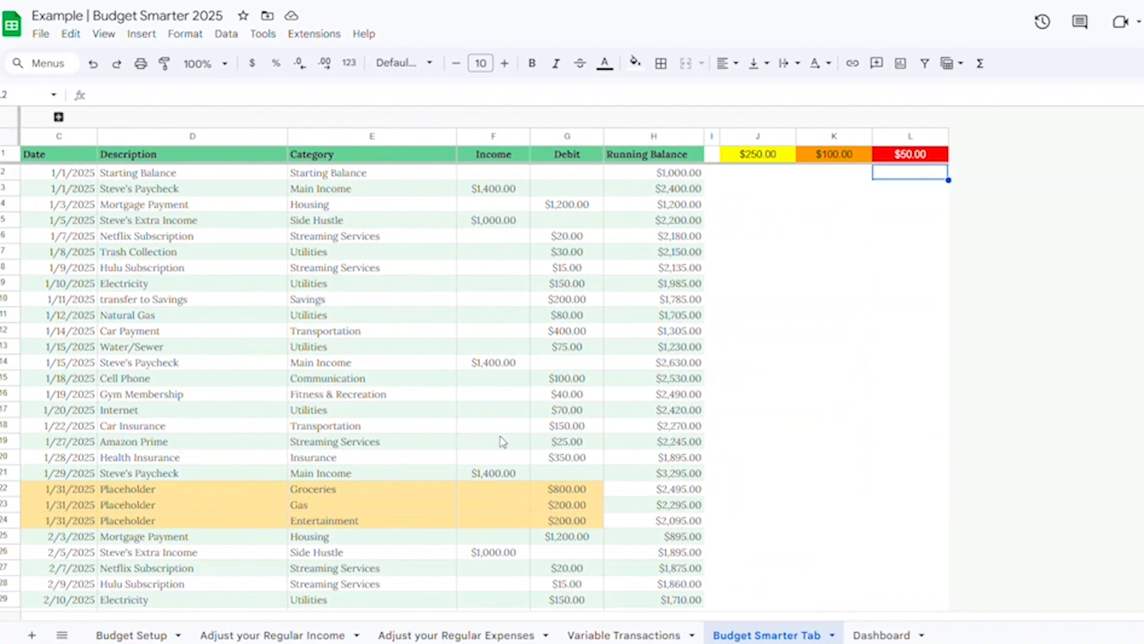
pyautogui.scroll(-5, 504, 442)
pyautogui.scroll(-7, 504, 442)
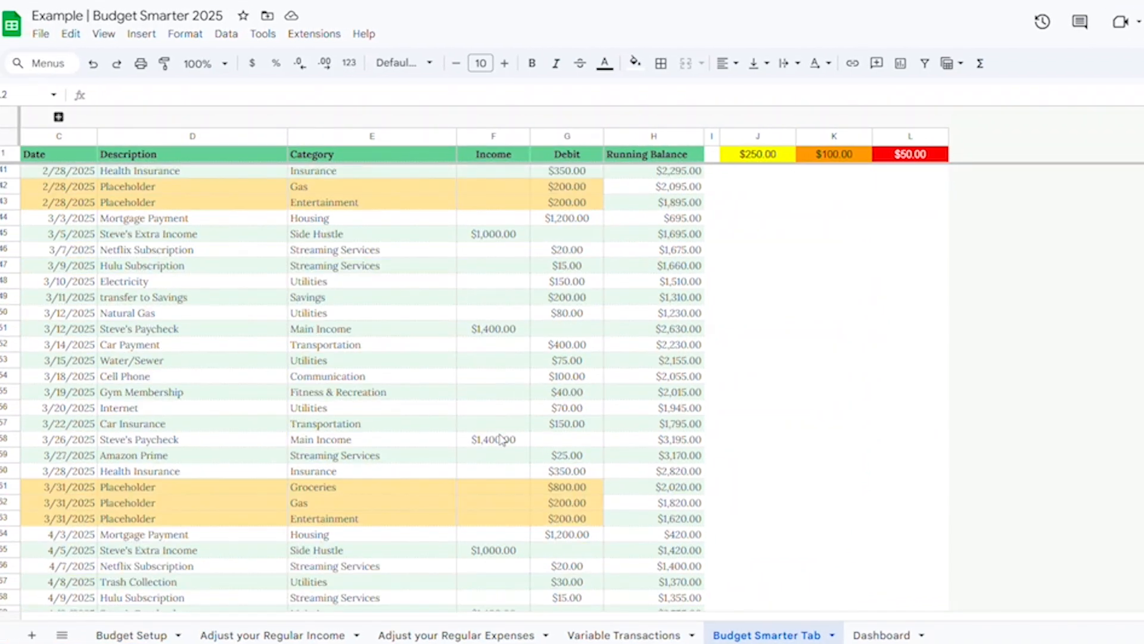
pyautogui.scroll(-15, 499, 435)
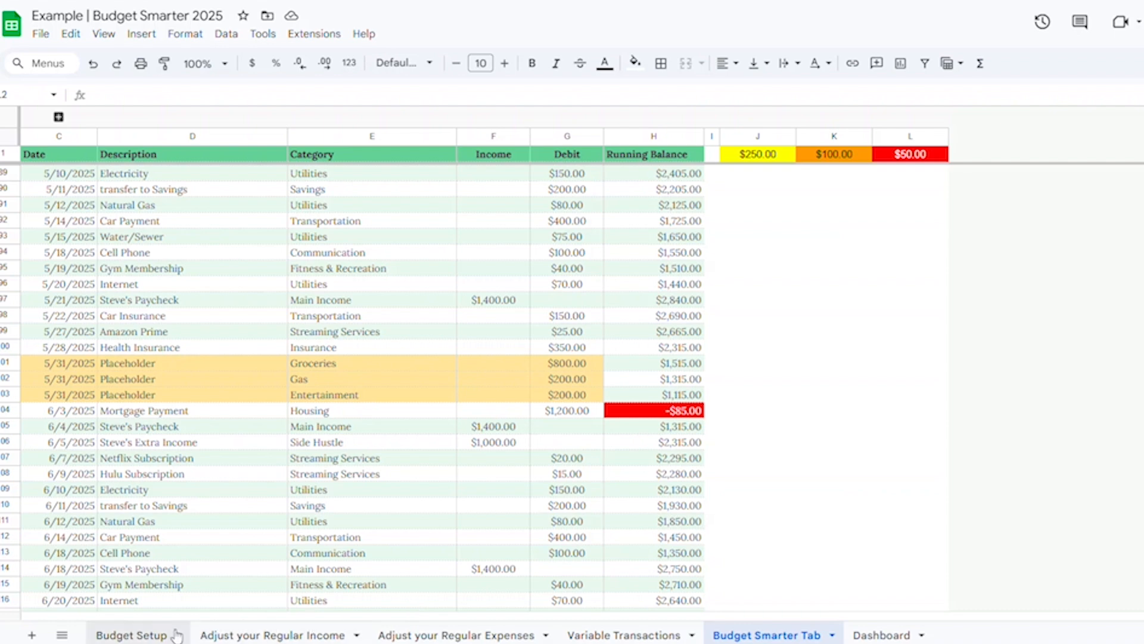
# Step: Set the Entertainment monthly goal to $100
pyautogui.click(136, 635)
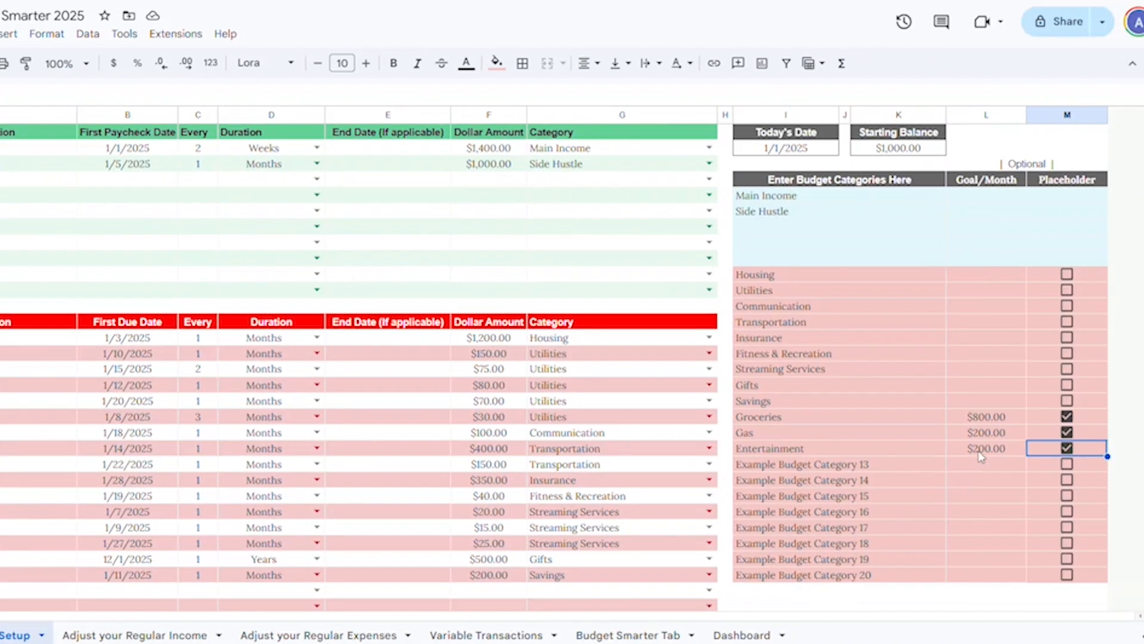
pyautogui.click(1121, 448)
pyautogui.write('100')
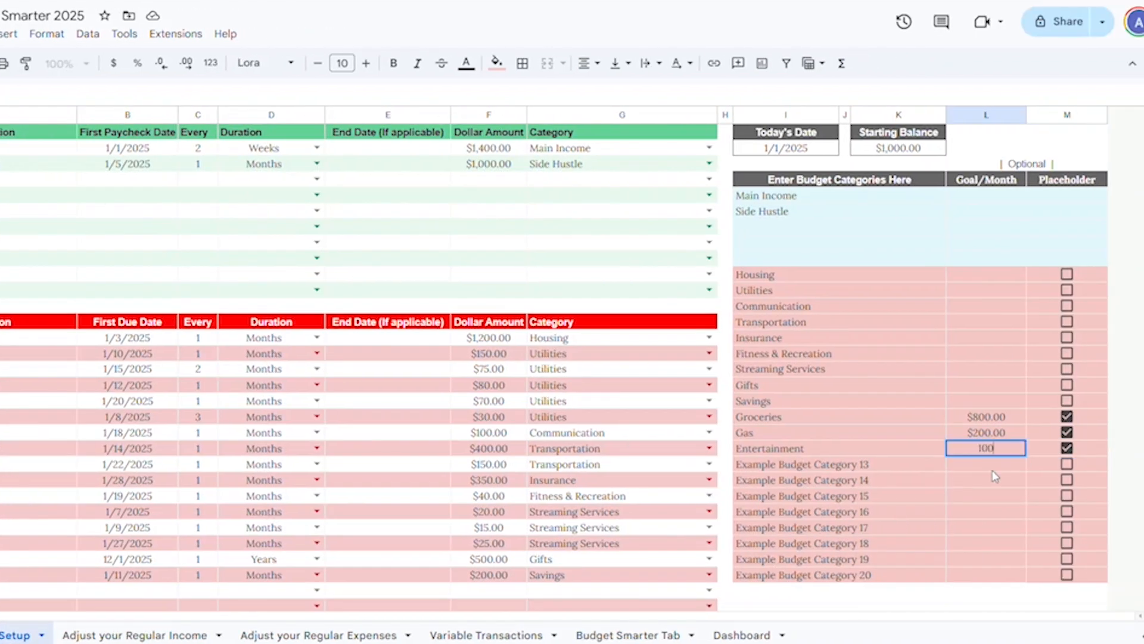
pyautogui.press('Return')
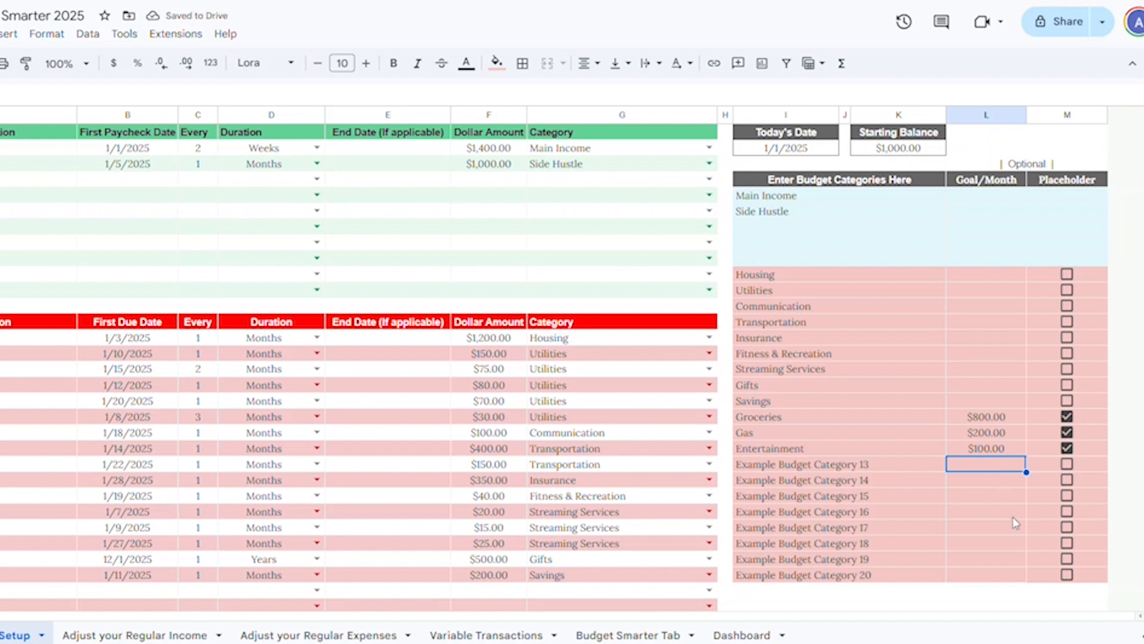
# Step: Scroll through the Budget Smarter Tab to check the updated placeholder amounts and running balance
pyautogui.click(629, 635)
pyautogui.scroll(-5, 141, 371)
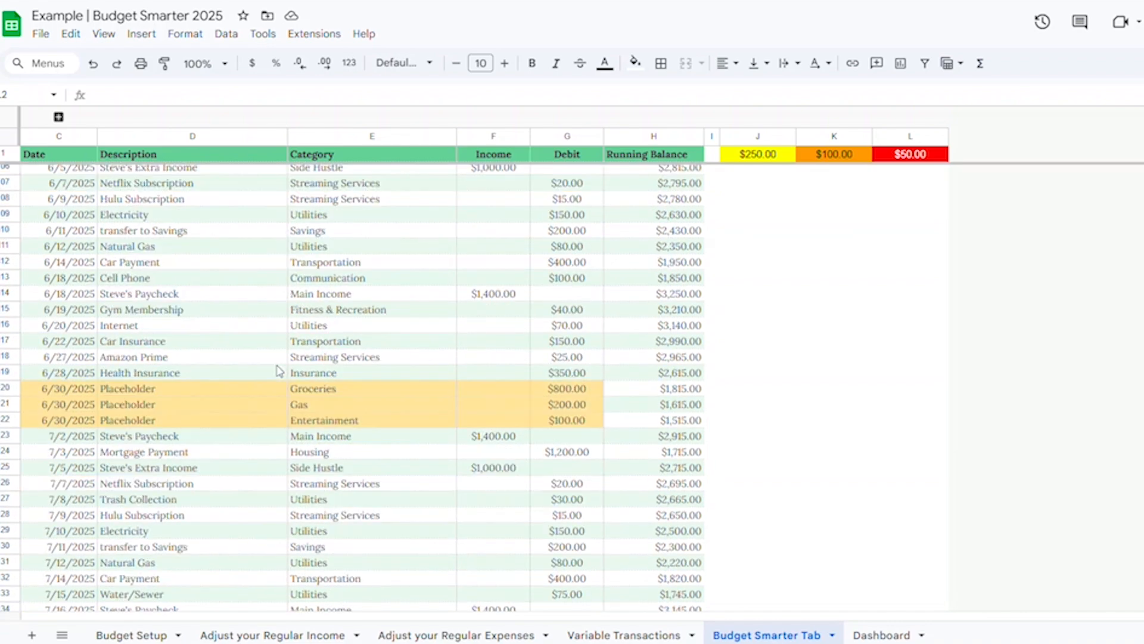
pyautogui.scroll(-13, 278, 371)
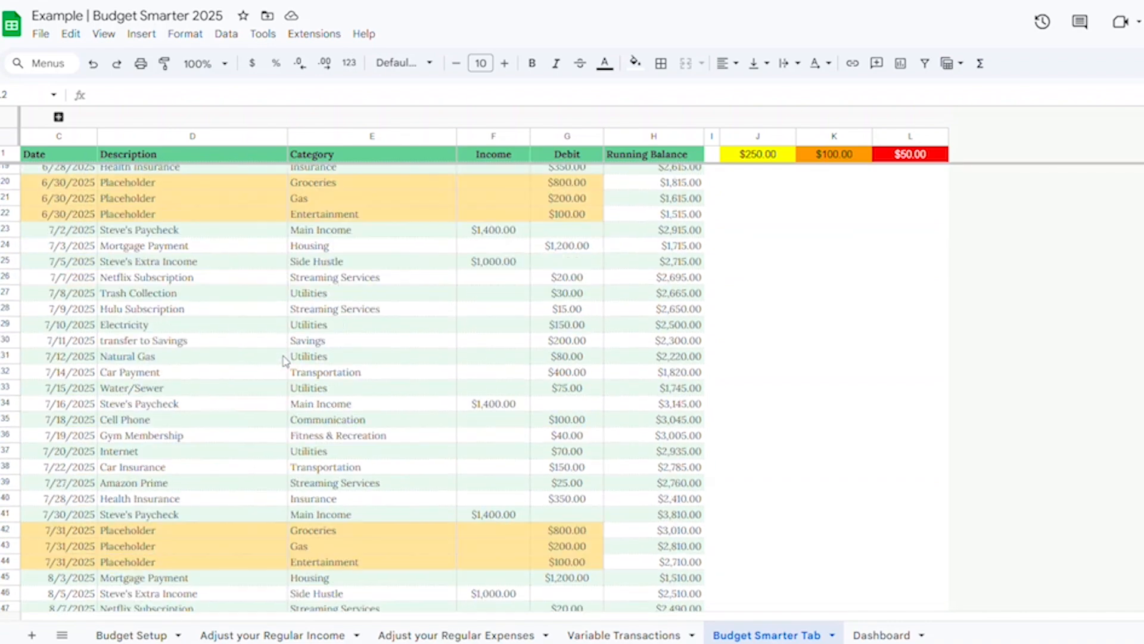
pyautogui.scroll(-3, 283, 360)
pyautogui.scroll(12, 283, 360)
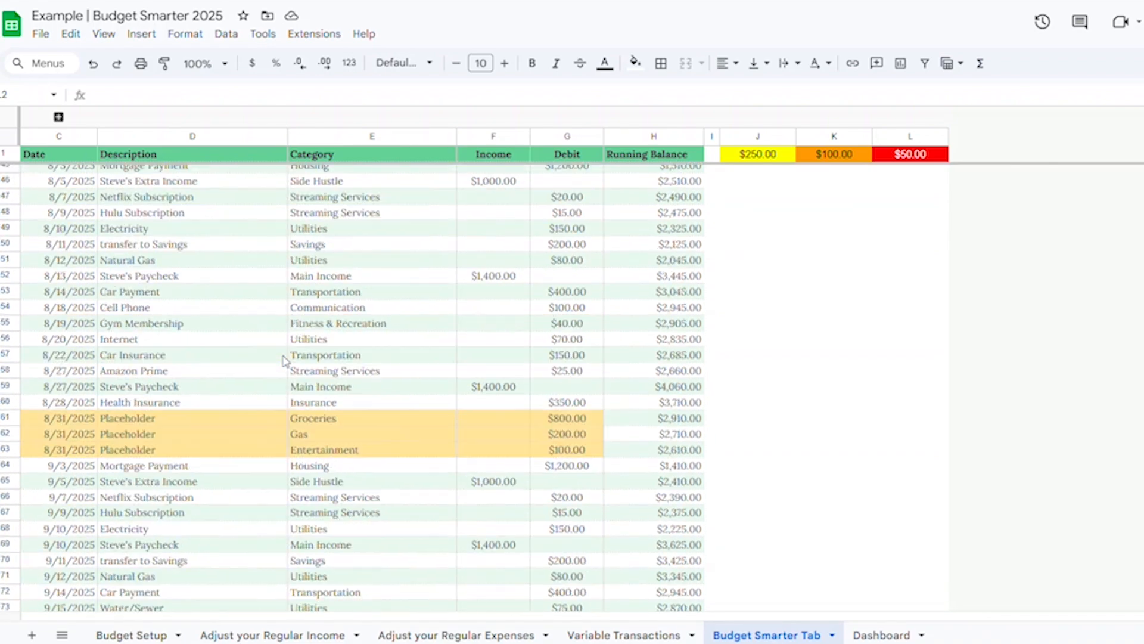
pyautogui.scroll(11, 284, 360)
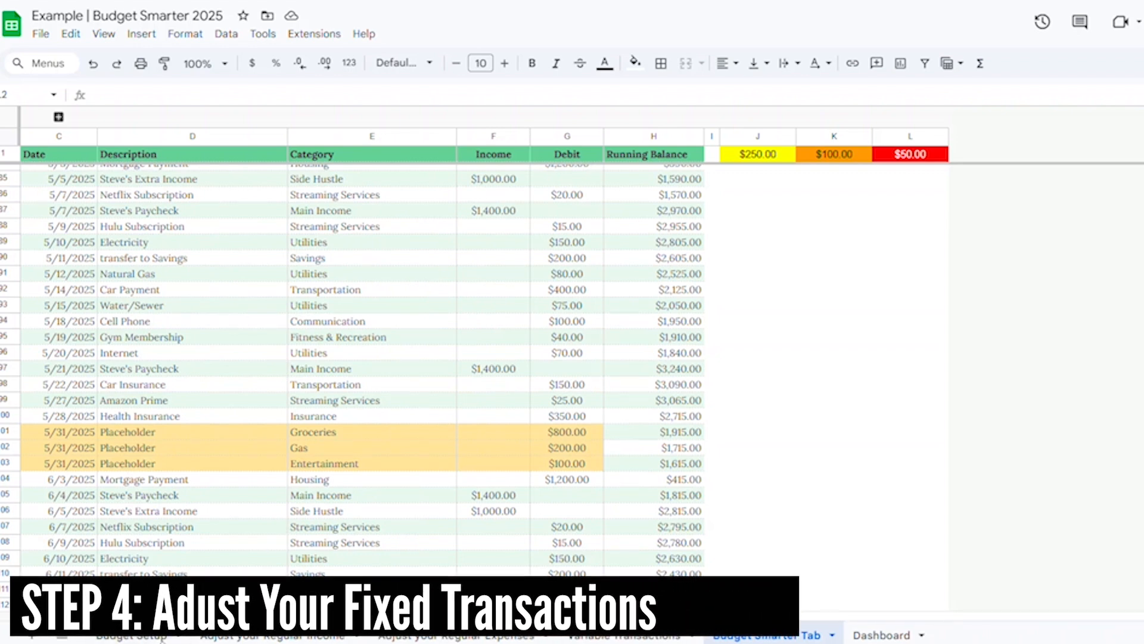
# Step: Enter an actual income of 1411.12 for the 1/1/2025 paycheck in the regular income sheet
pyautogui.click(152, 637)
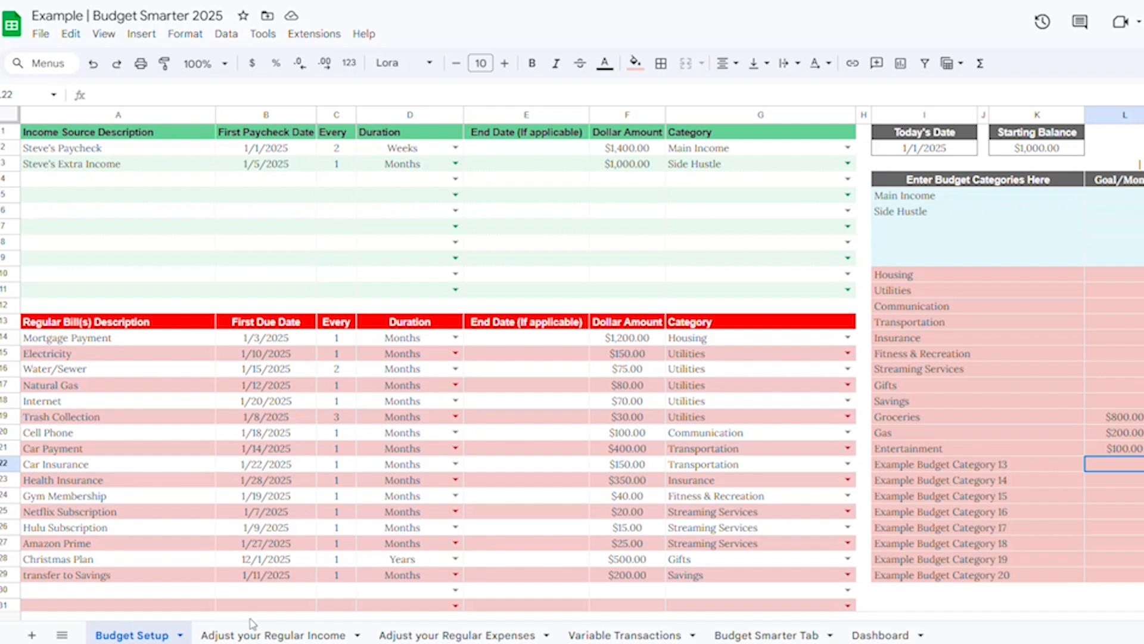
pyautogui.click(278, 636)
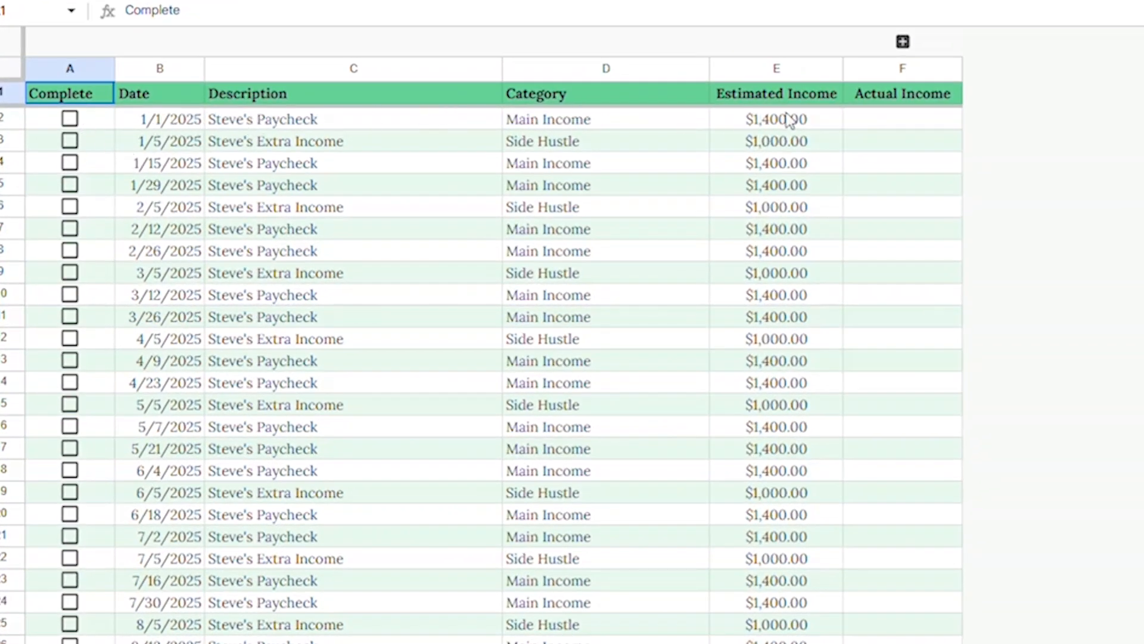
pyautogui.click(875, 122)
pyautogui.write('1411')
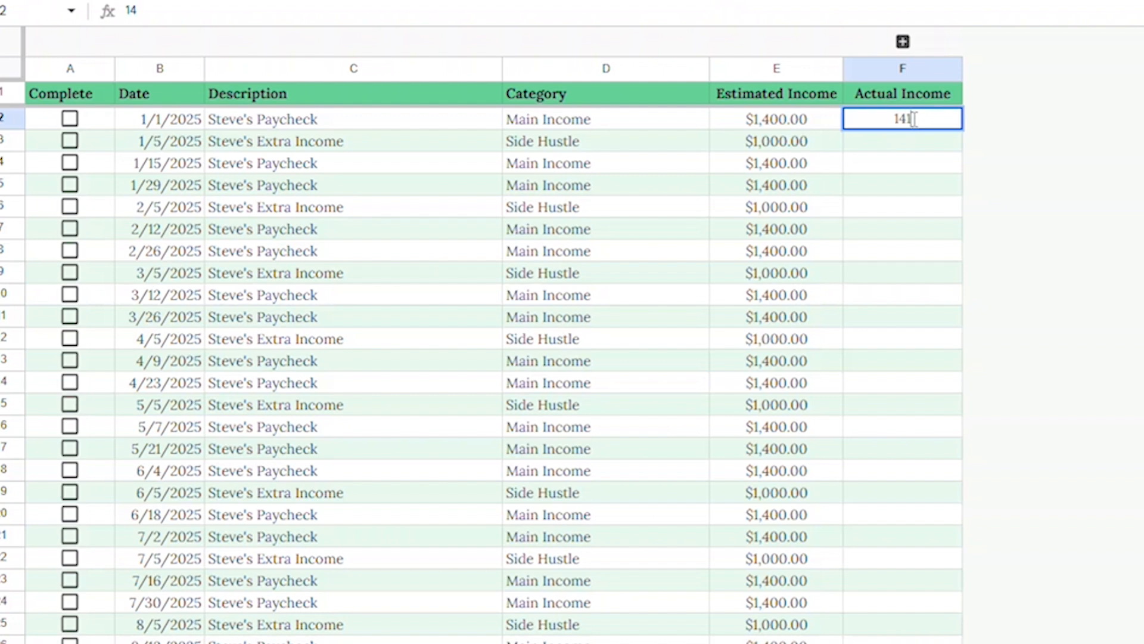
pyautogui.write('.12')
pyautogui.press('Return')
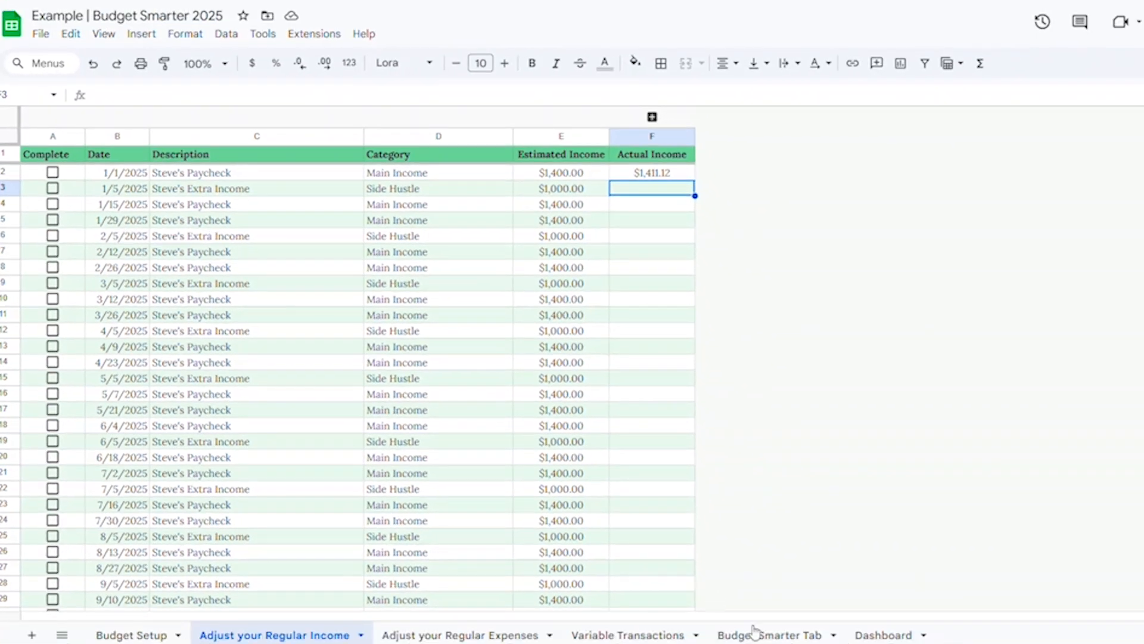
# Step: Mark the 1/1/2025 paycheck as complete in the regular income sheet
pyautogui.click(757, 633)
pyautogui.scroll(20, 417, 417)
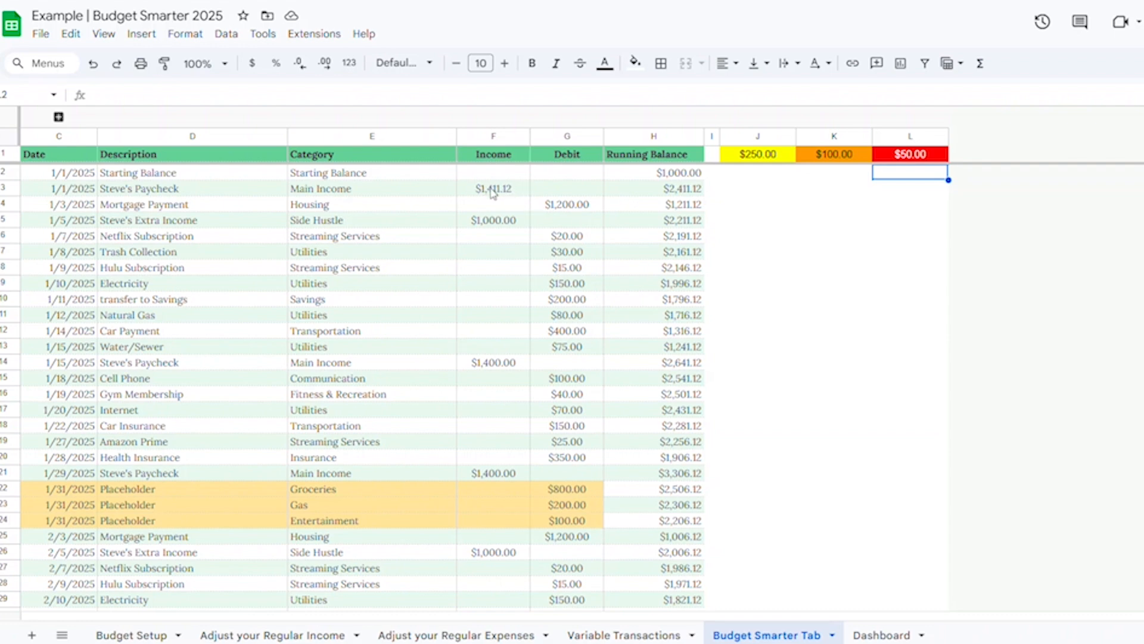
pyautogui.click(275, 634)
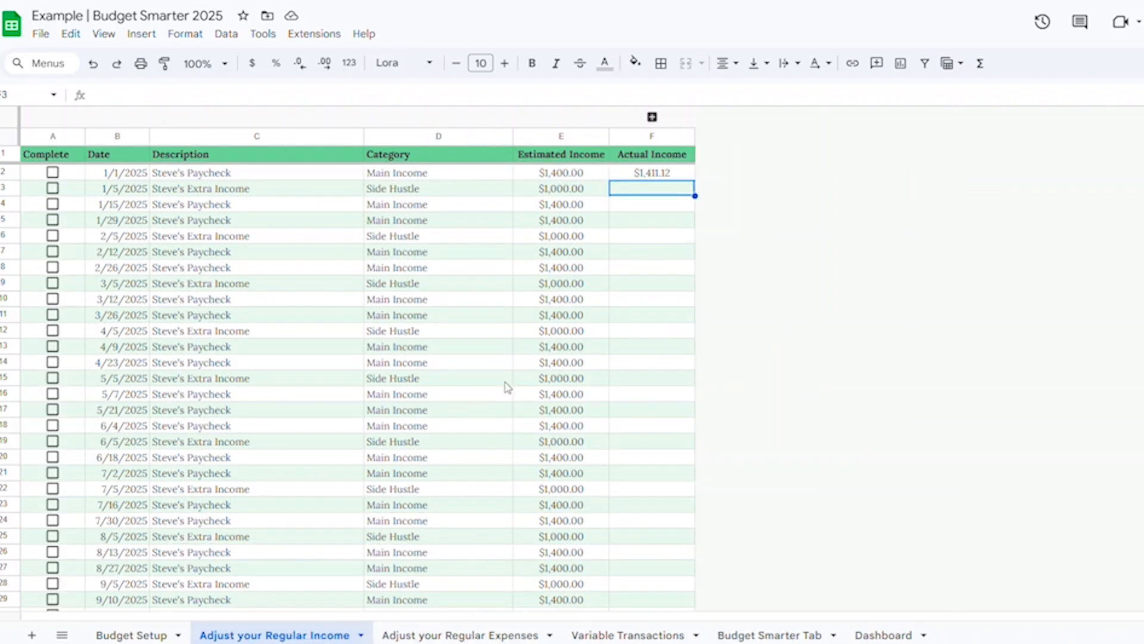
pyautogui.click(53, 172)
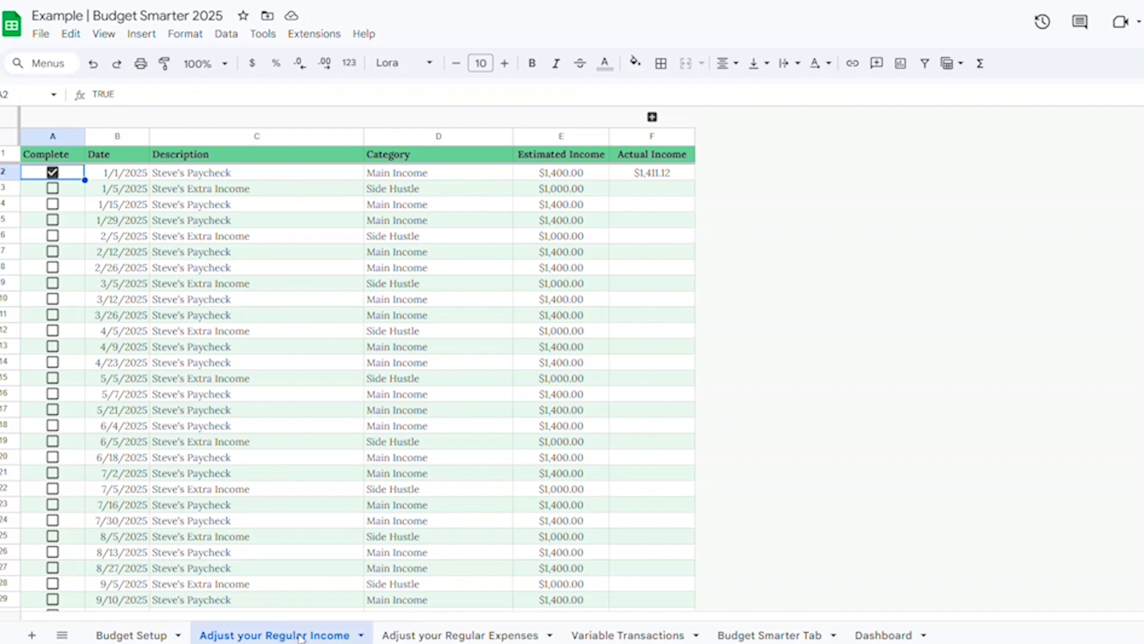
# Step: Enter an actual amount of 165.34 for the 1/10/2025 Electricity bill in the regular expenses sheet
pyautogui.click(432, 635)
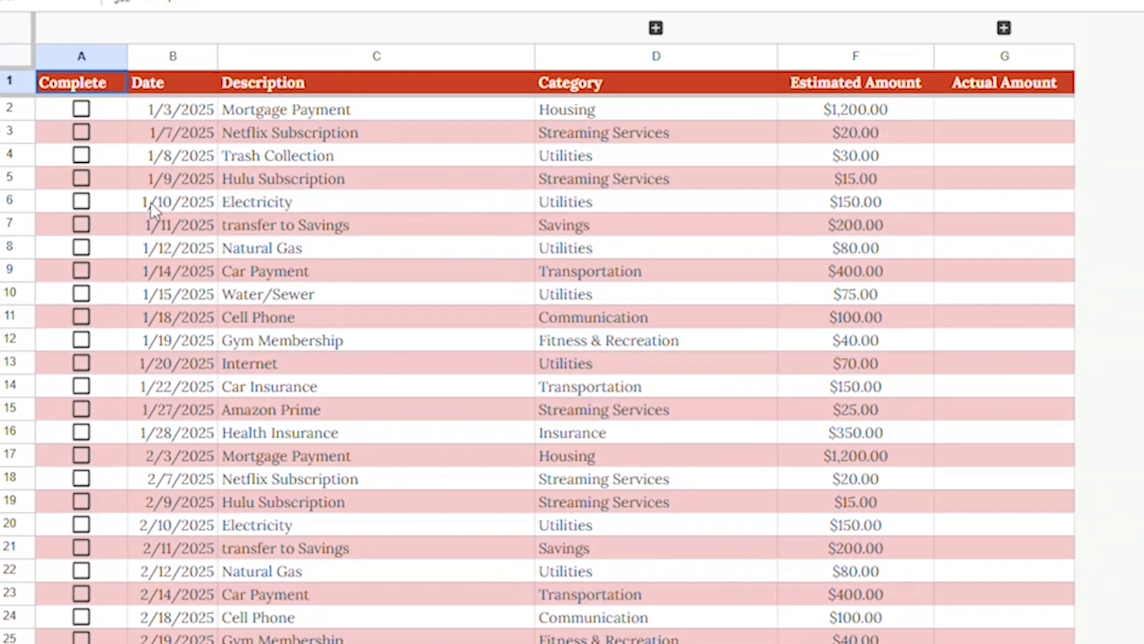
pyautogui.click(990, 203)
pyautogui.write('165.34')
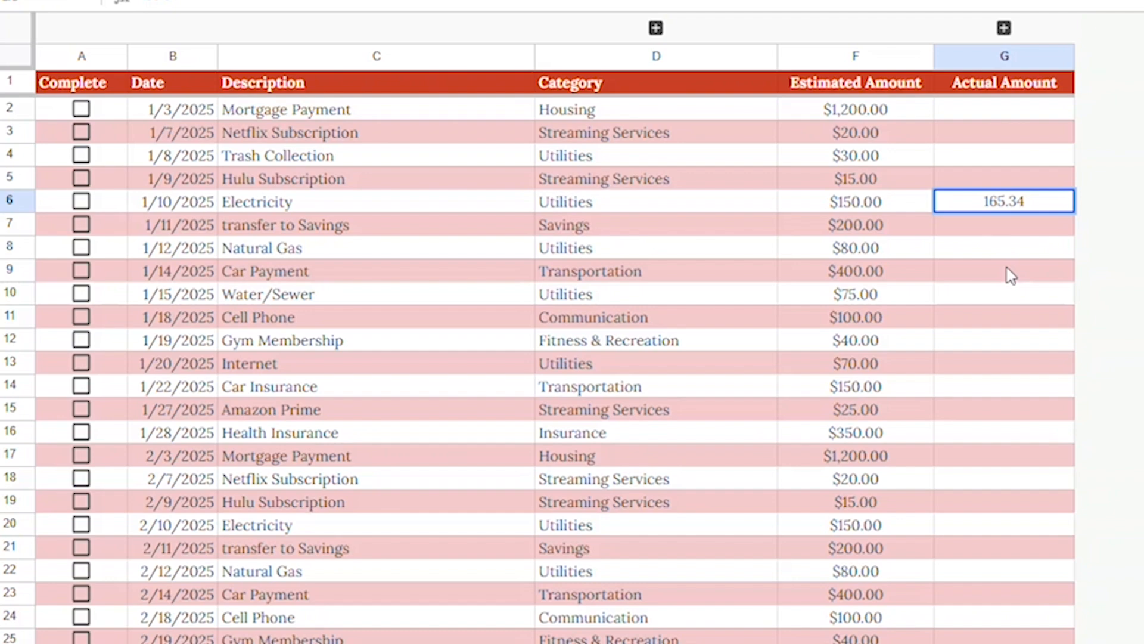
pyautogui.press('Return')
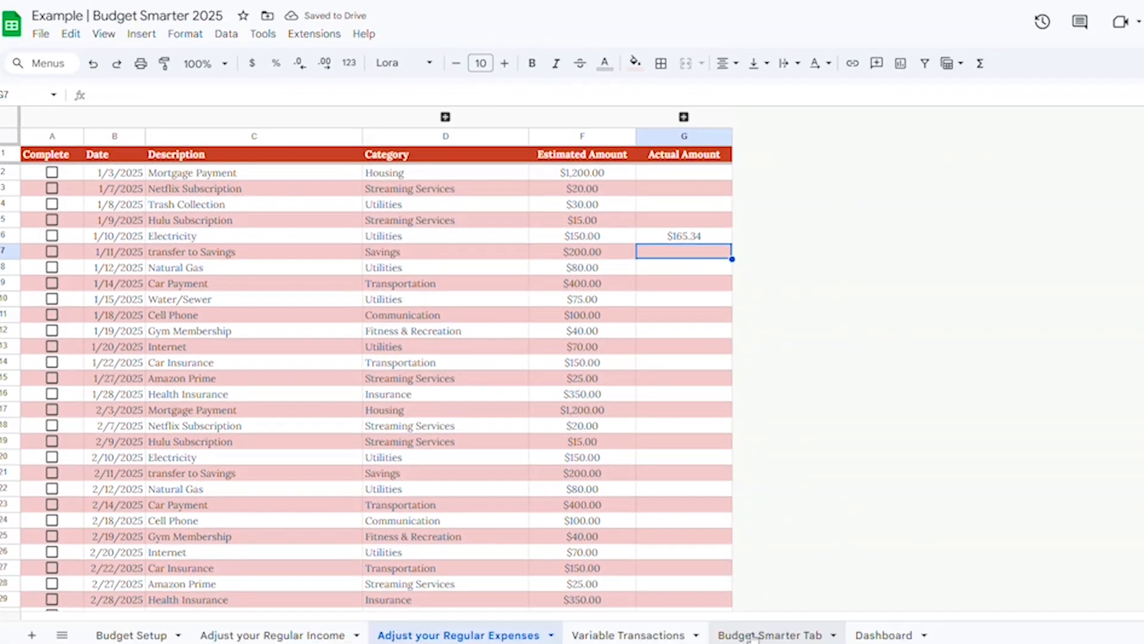
pyautogui.click(752, 635)
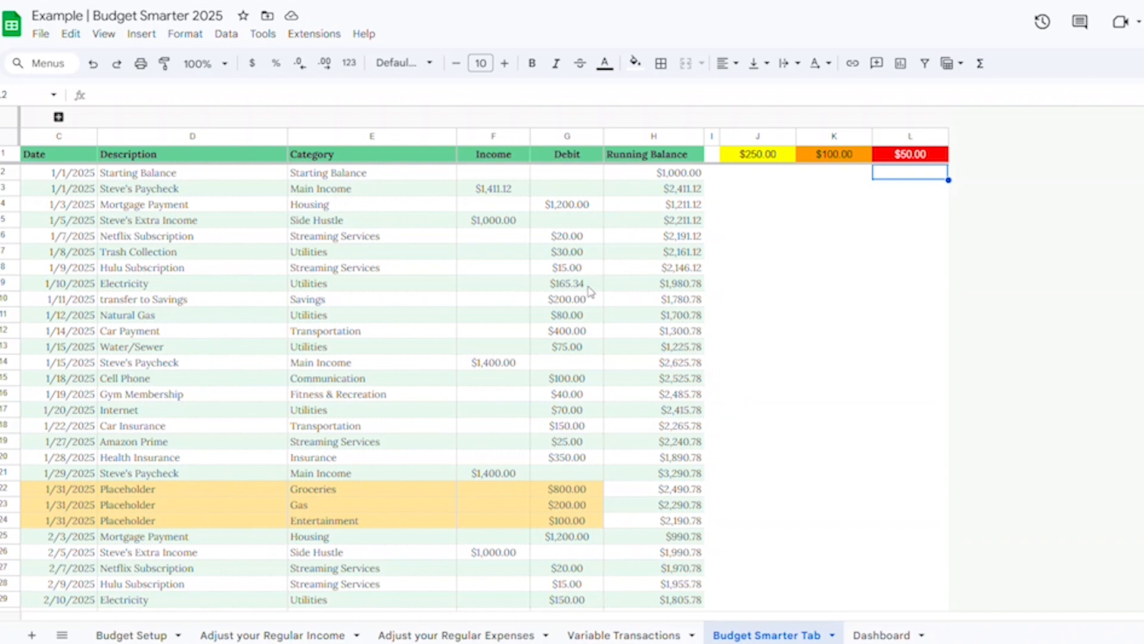
# Step: Mark the 1/10/2025 Electricity bill as complete in the regular expenses sheet
pyautogui.click(405, 636)
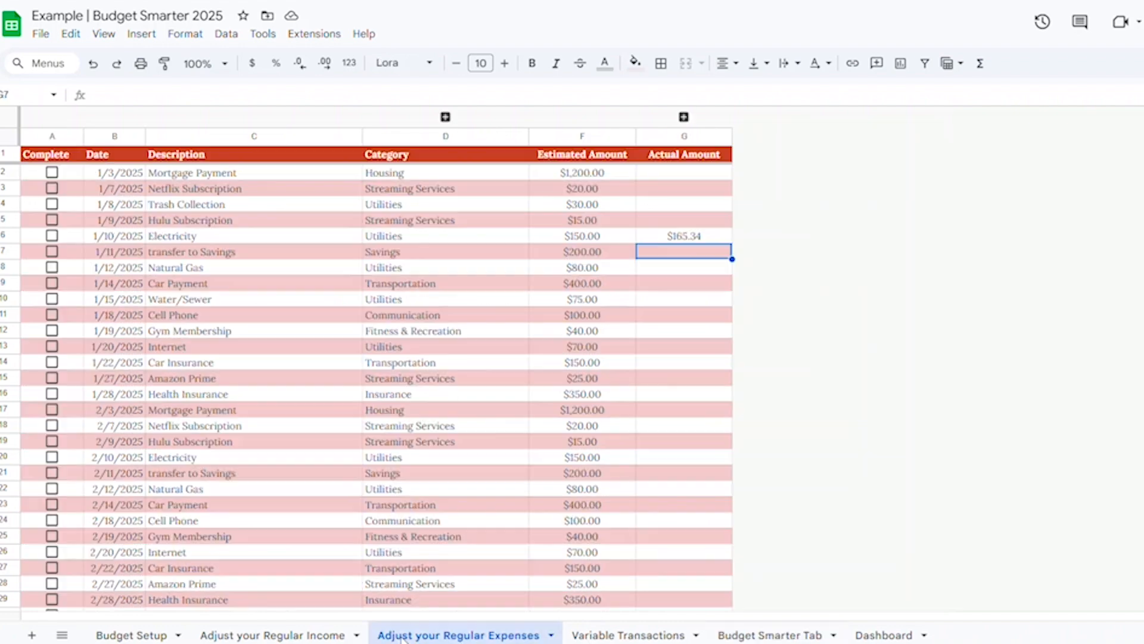
pyautogui.click(52, 236)
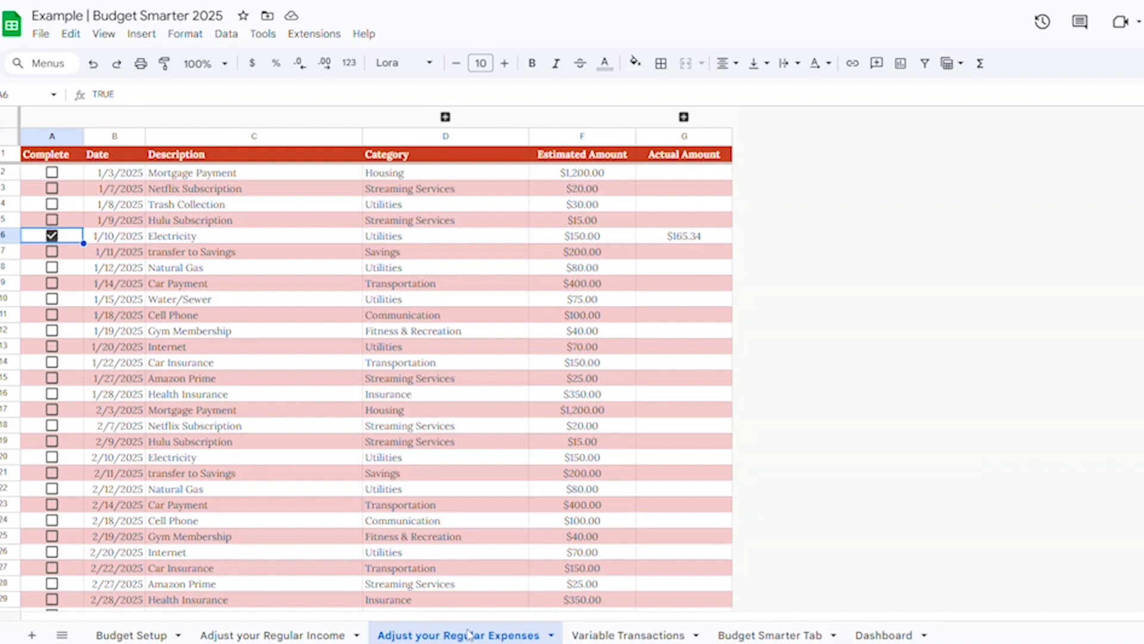
# Step: Add a variable transaction dated 1/6/2025 described as Year End Bonus with an income of 500
pyautogui.click(626, 633)
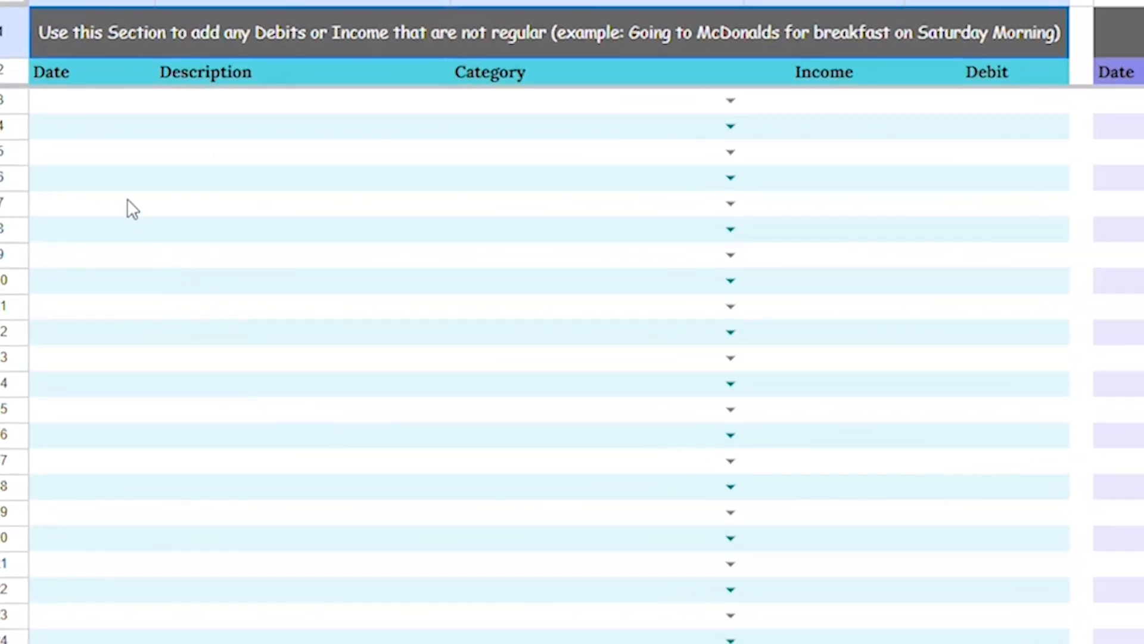
pyautogui.click(185, 102)
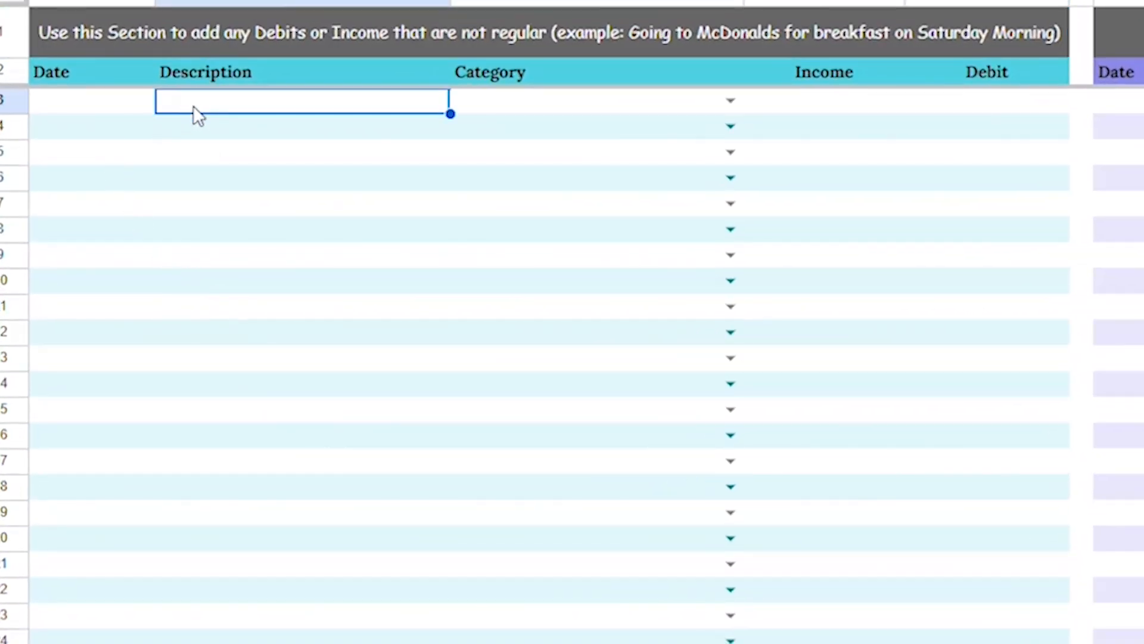
pyautogui.click(128, 102)
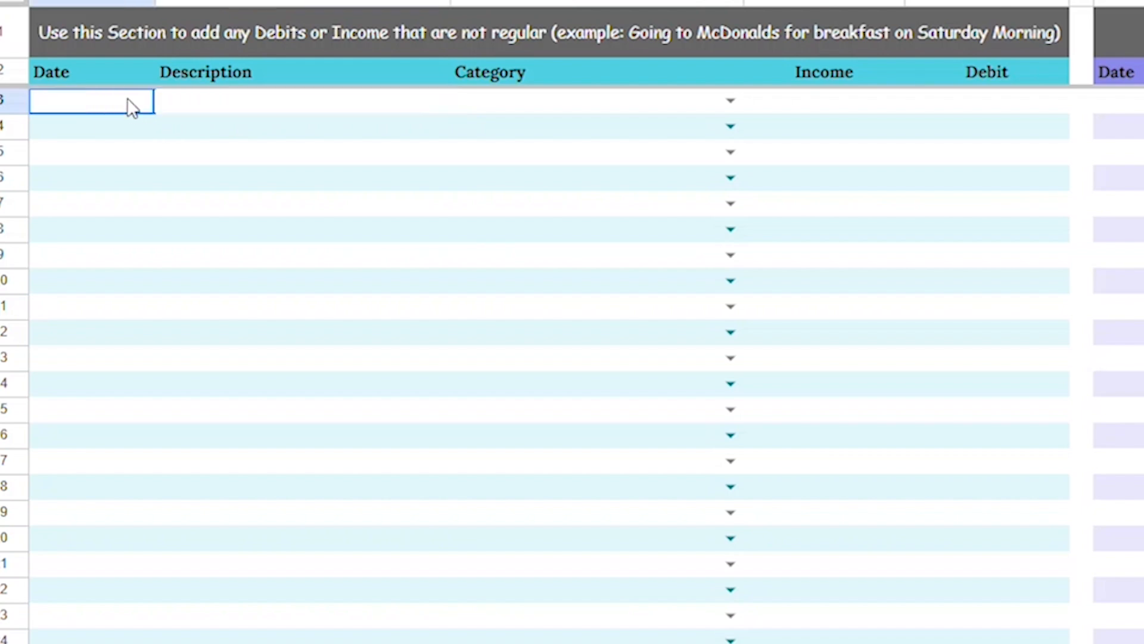
pyautogui.write('1/6/2025')
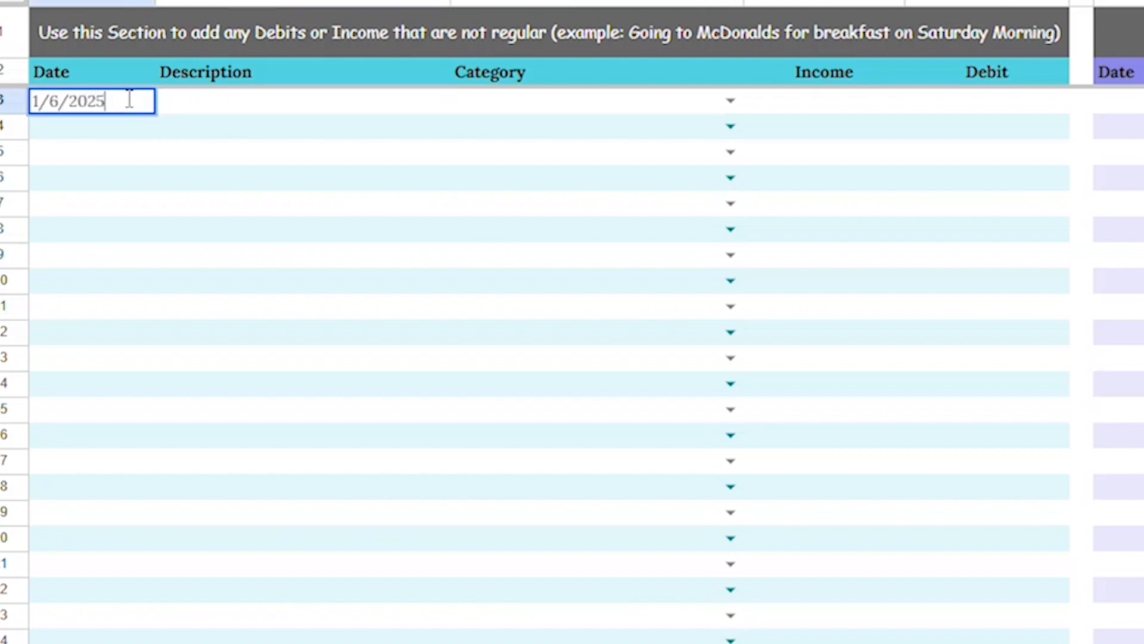
pyautogui.press('Tab')
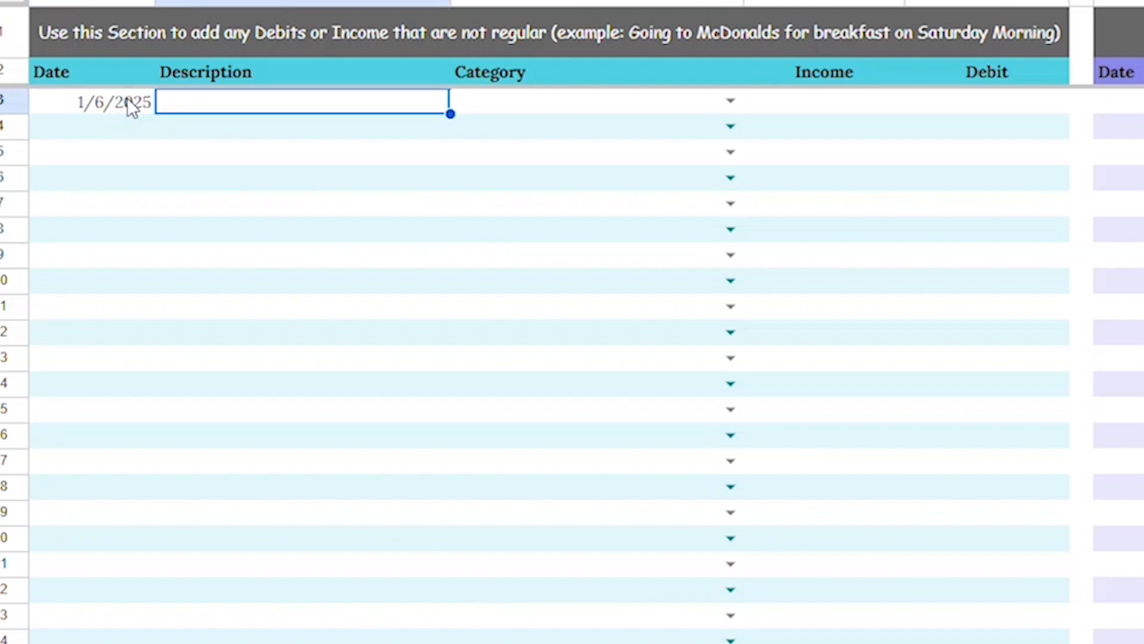
pyautogui.write('Year End Bonsu')
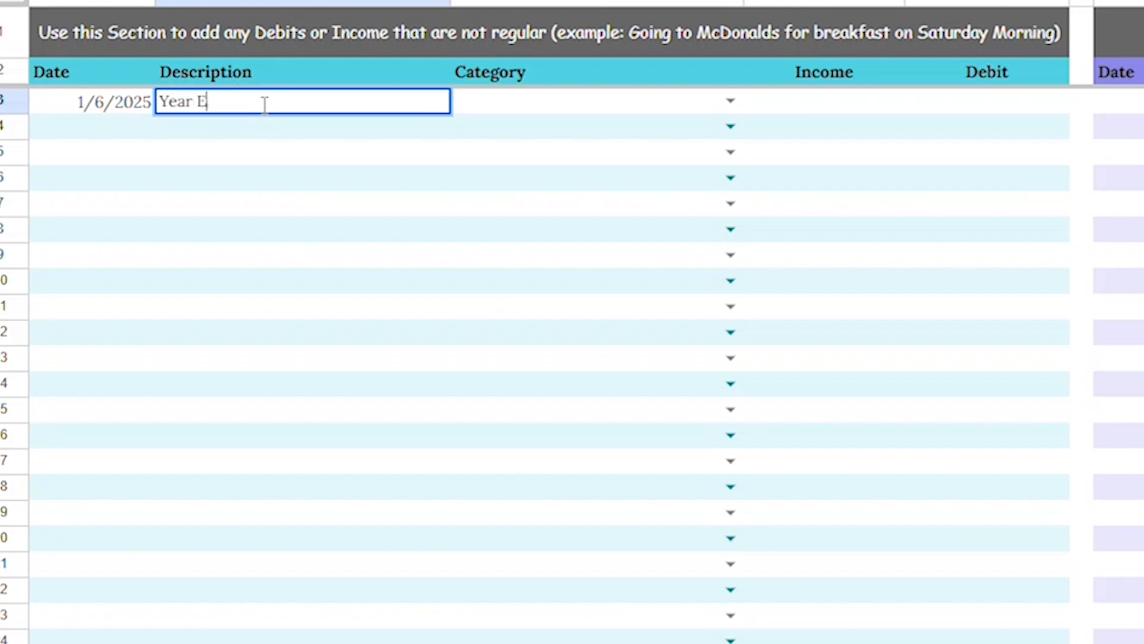
pyautogui.press('BackSpace')
pyautogui.press('BackSpace')
pyautogui.write('us')
pyautogui.press('Tab')
pyautogui.press('Tab')
pyautogui.write('500')
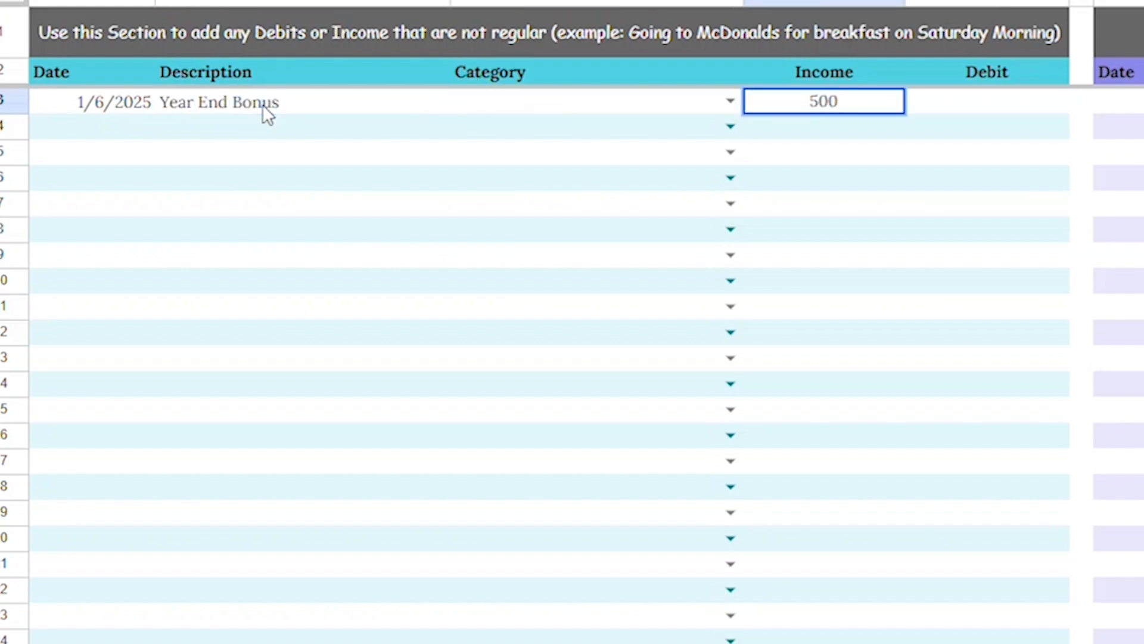
pyautogui.press('Tab')
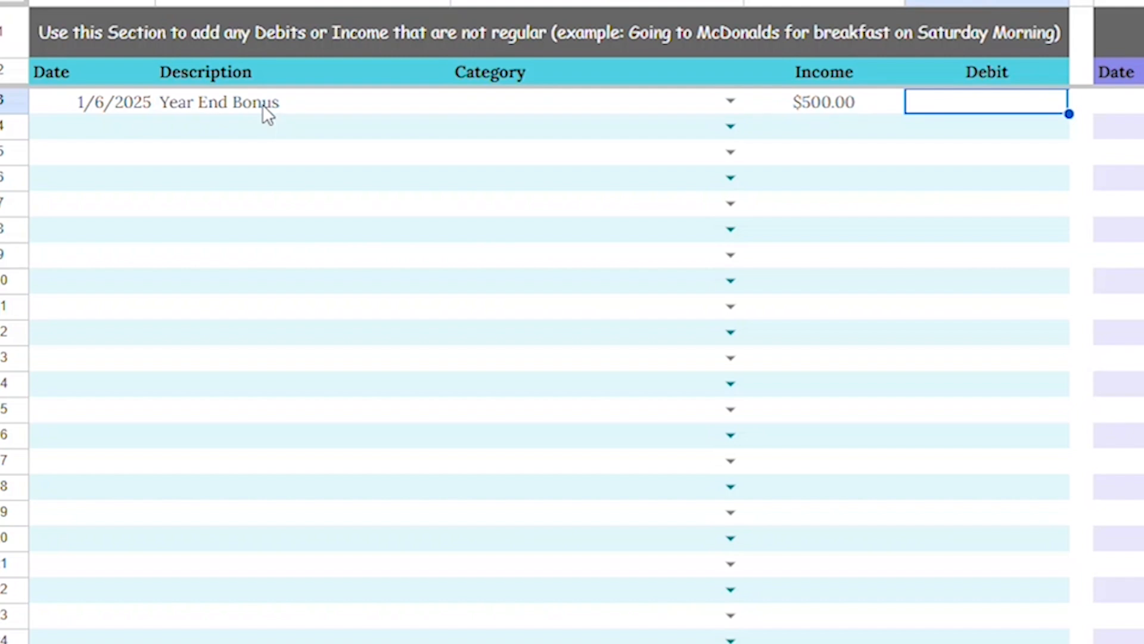
# Step: Add an Other Income budget category below Side Hustle in the budget setup categories list
pyautogui.click(727, 102)
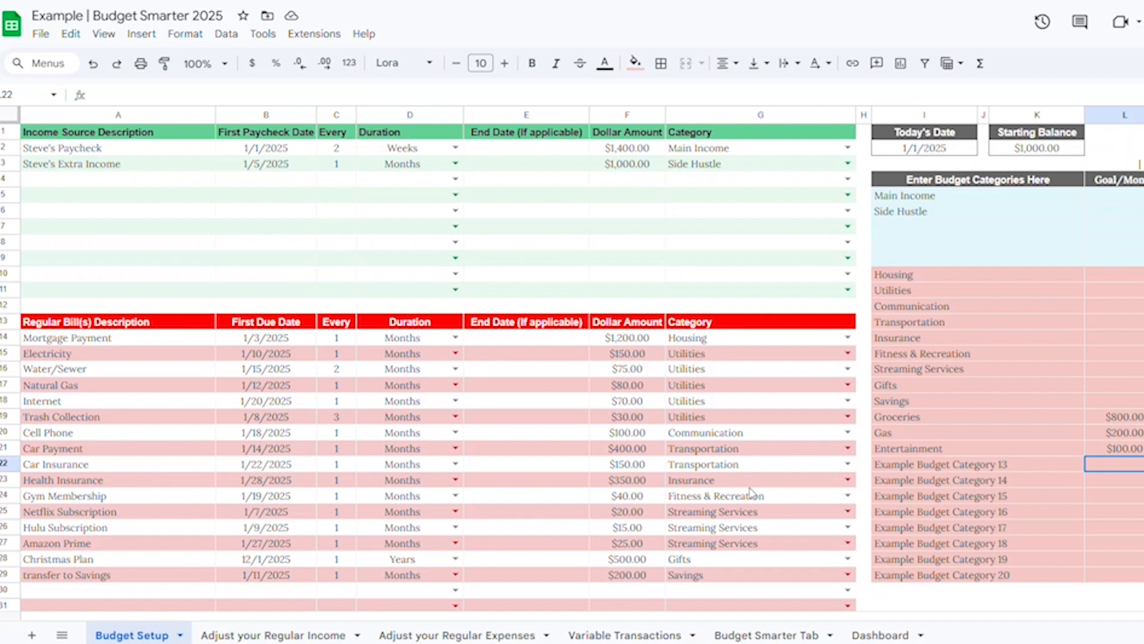
pyautogui.click(899, 231)
pyautogui.write('Other Income')
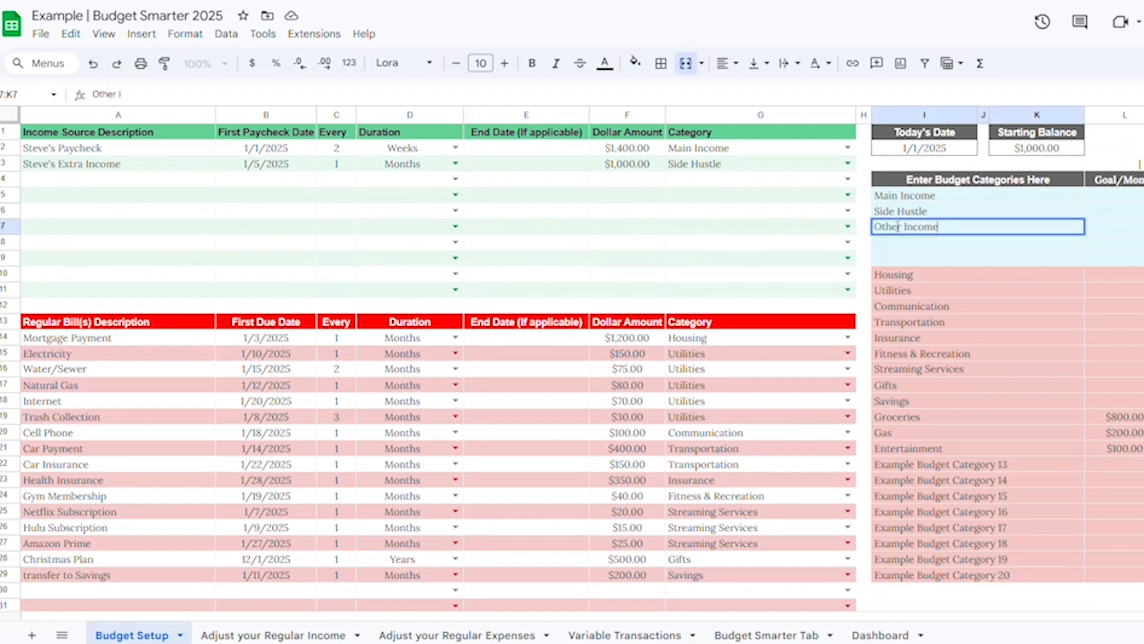
pyautogui.press('Return')
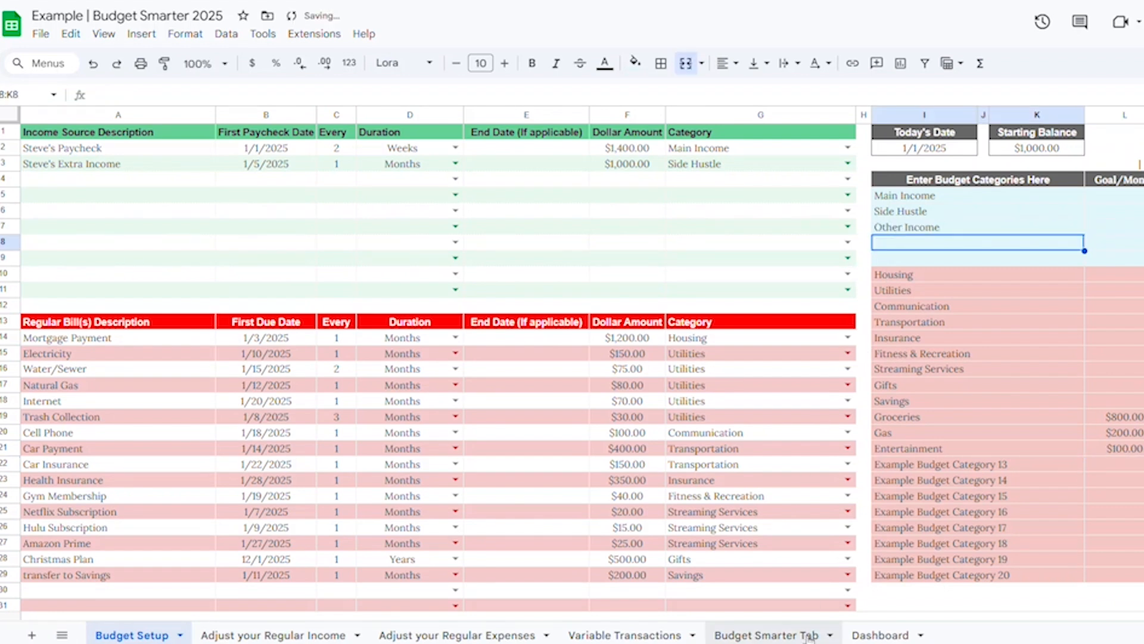
# Step: Set the Year End Bonus transaction's category to Other Income and review it on the Budget Smarter Tab
pyautogui.click(624, 635)
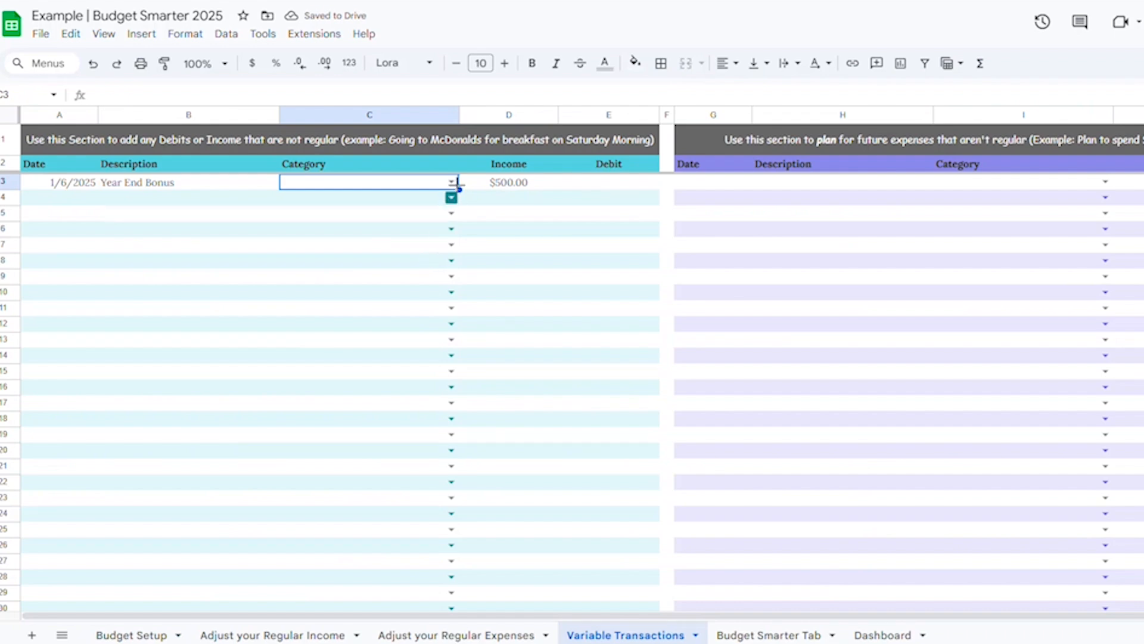
pyautogui.click(452, 182)
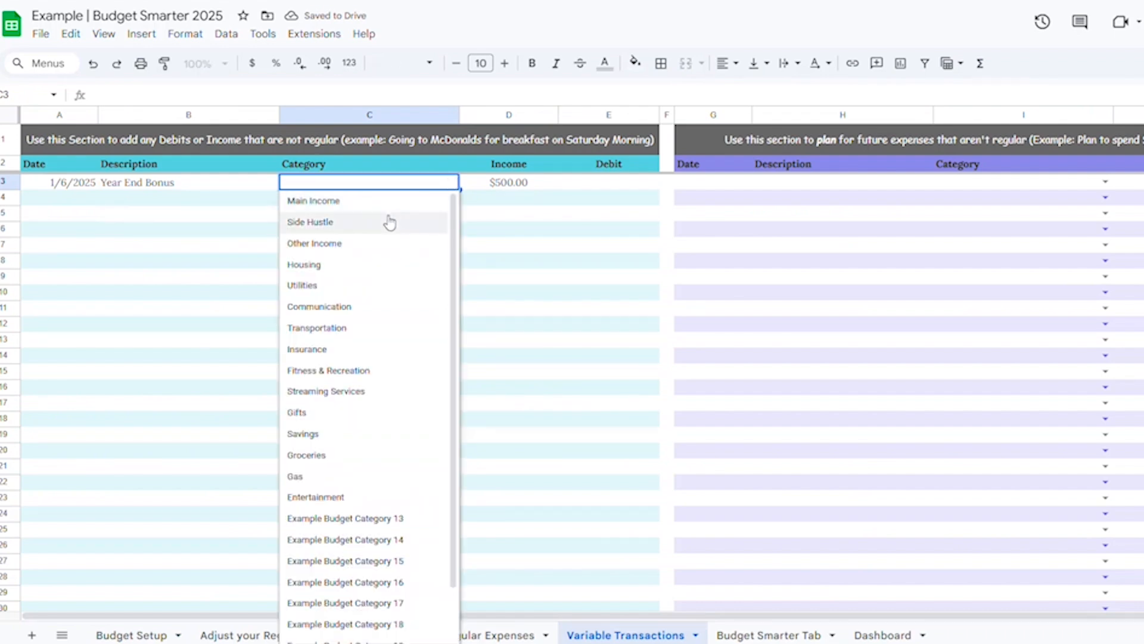
pyautogui.click(369, 246)
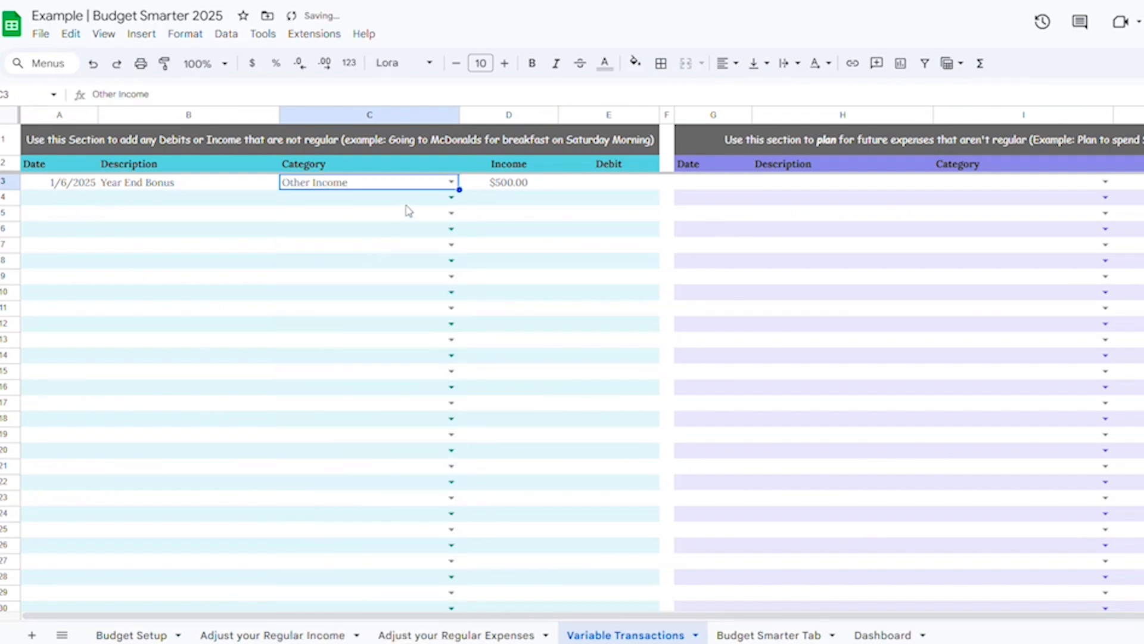
pyautogui.click(790, 635)
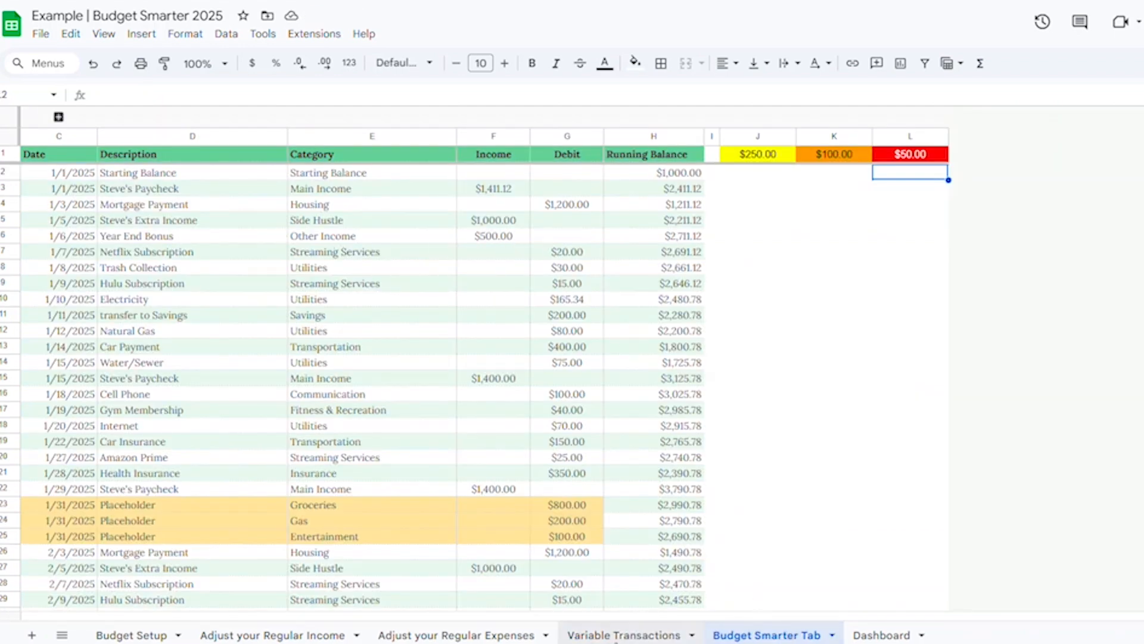
pyautogui.click(616, 635)
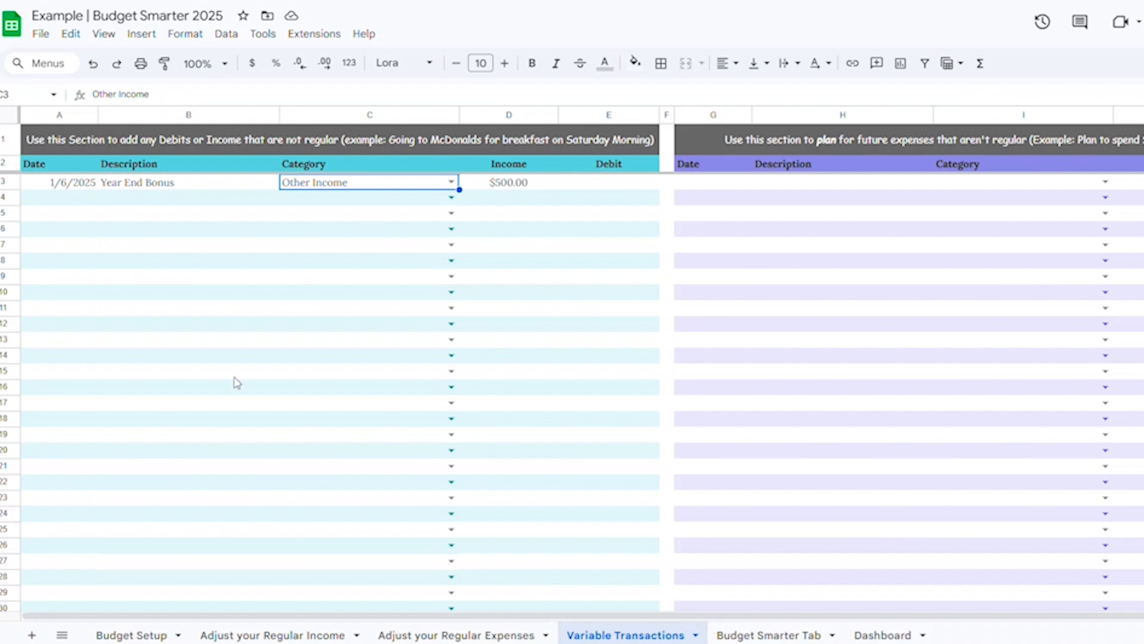
# Step: Add a 1/10/2025 Grocery Store variable transaction in the Groceries category with a debit of 187.23
pyautogui.click(57, 197)
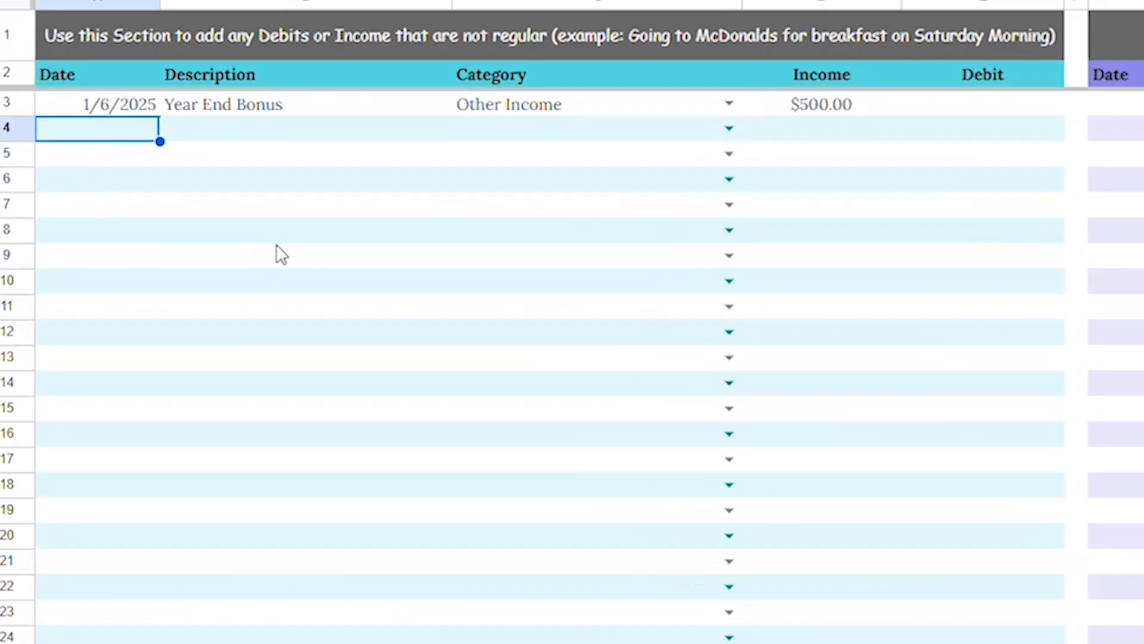
pyautogui.write('1/10')
pyautogui.press('Tab')
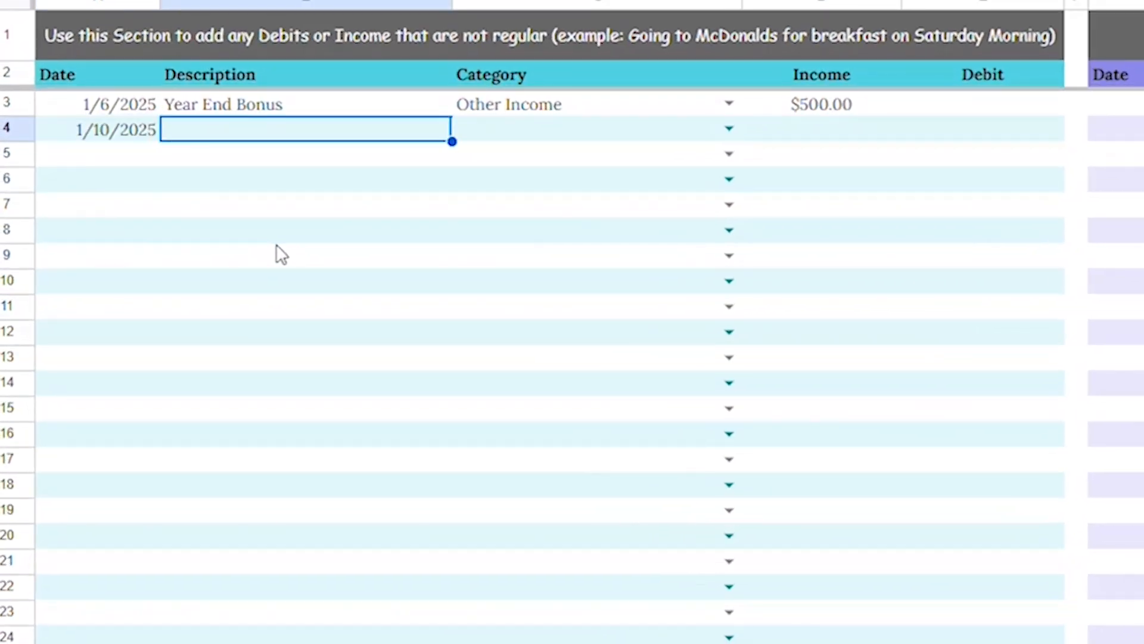
pyautogui.write('Gro')
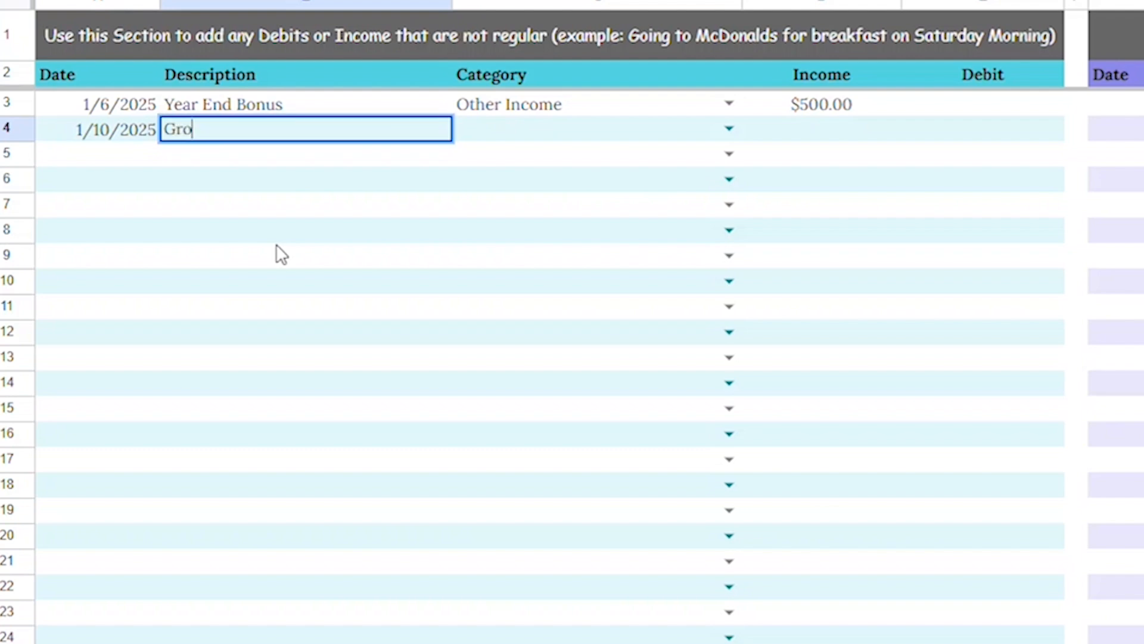
pyautogui.write('cery Store')
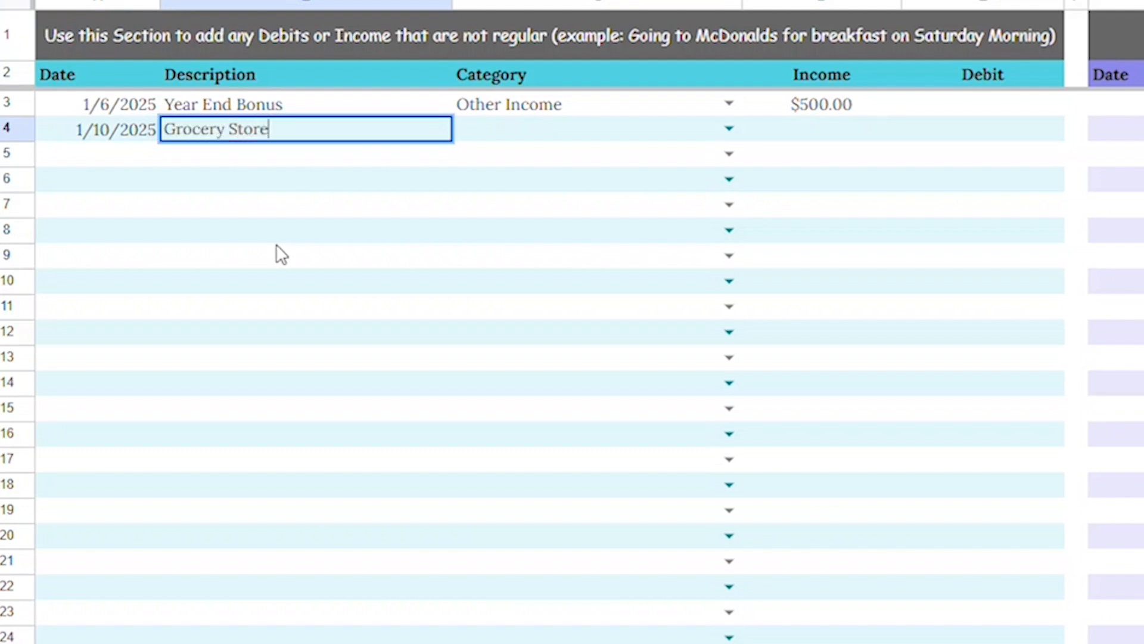
pyautogui.press('Tab')
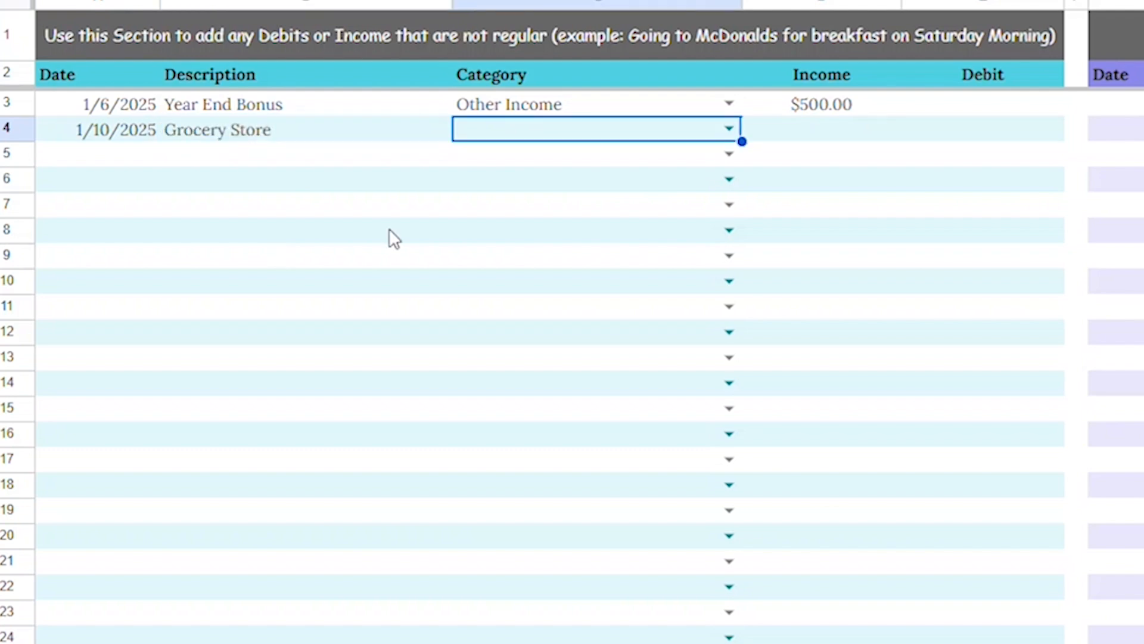
pyautogui.click(734, 130)
pyautogui.scroll(-2, 510, 432)
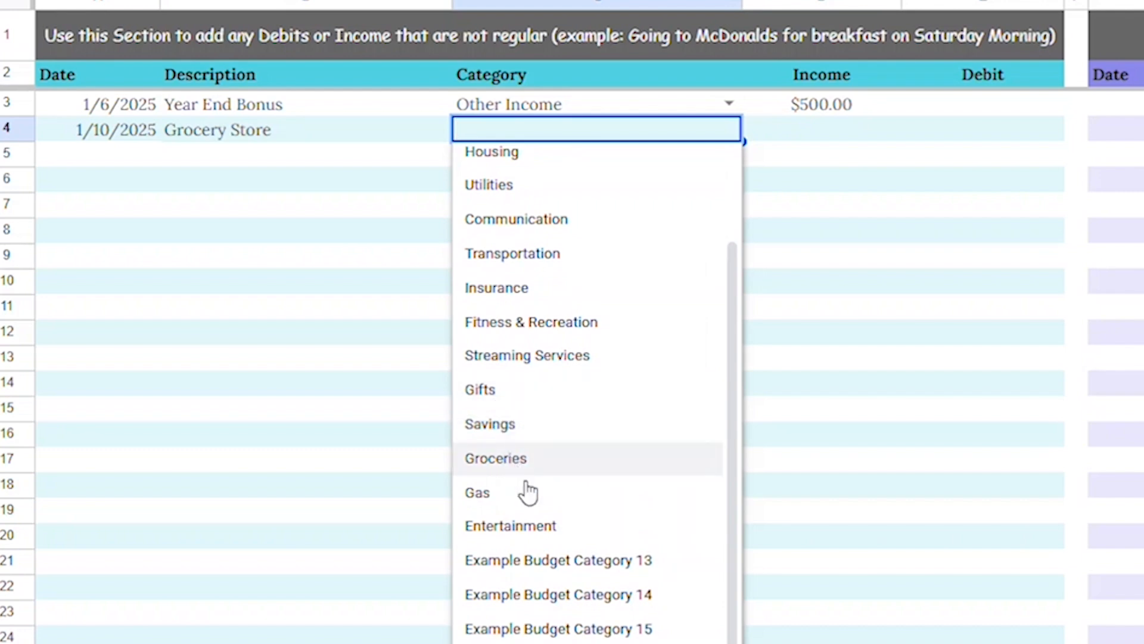
pyautogui.click(519, 460)
pyautogui.click(974, 134)
pyautogui.write('187.23')
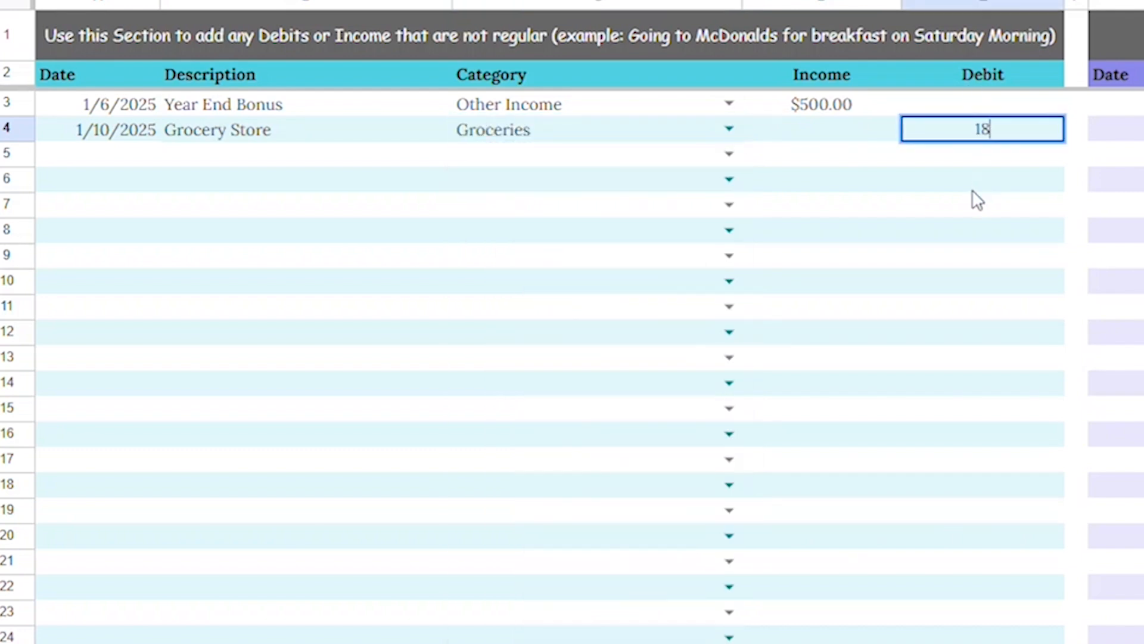
pyautogui.press('Return')
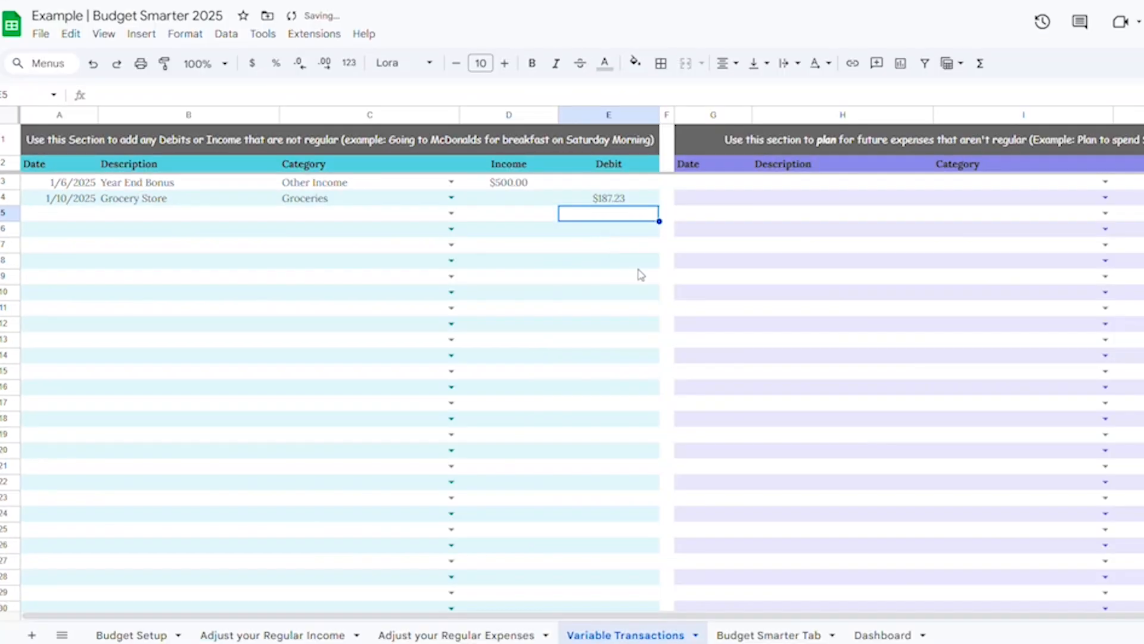
# Step: Set the Grocery Store transaction's debit to 850 and review the effect on the Budget Smarter Tab
pyautogui.click(778, 627)
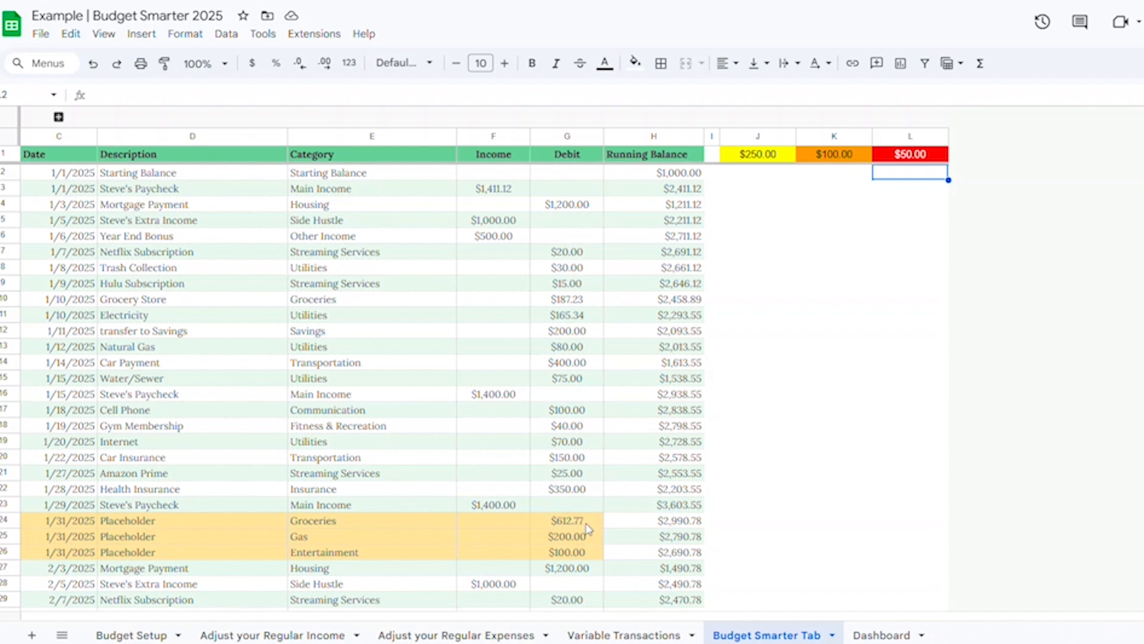
pyautogui.click(630, 637)
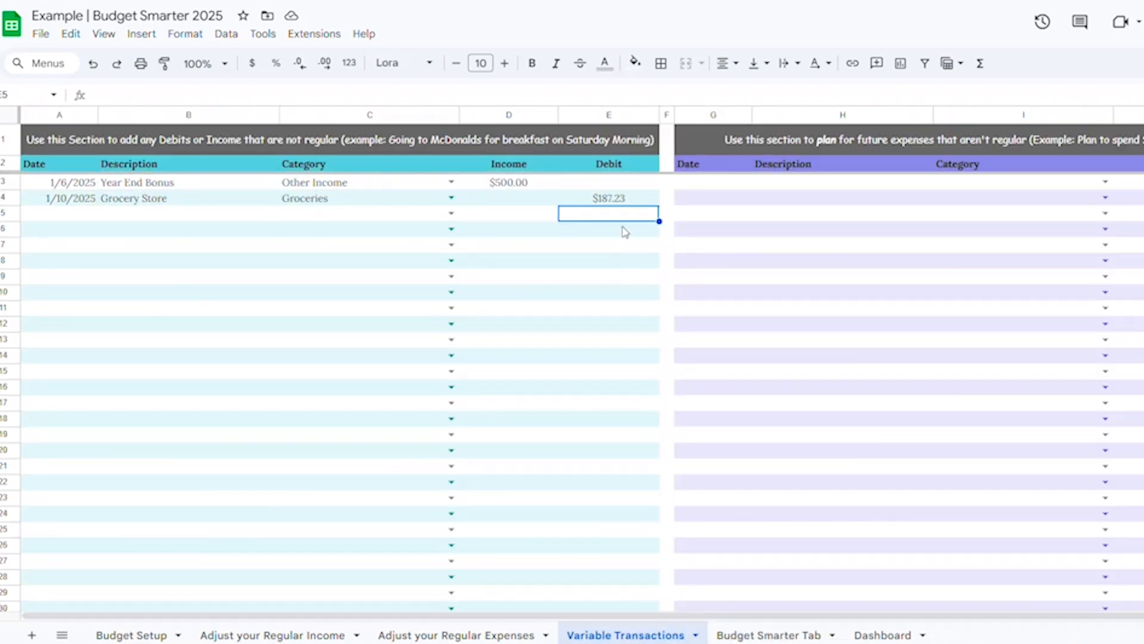
pyautogui.click(618, 203)
pyautogui.write('850')
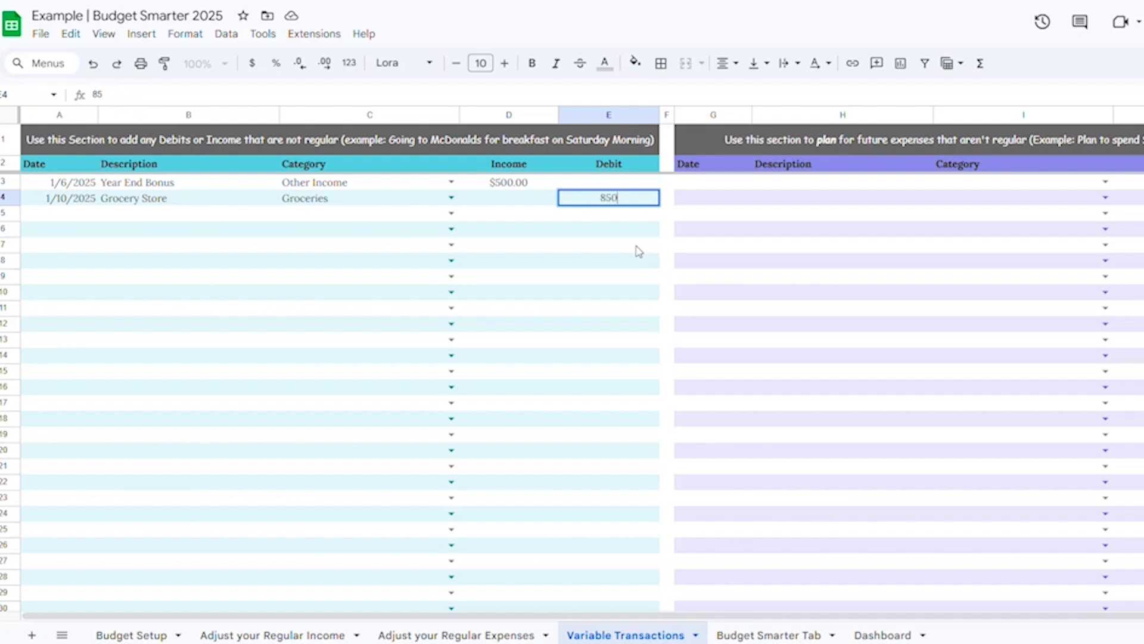
pyautogui.press('Return')
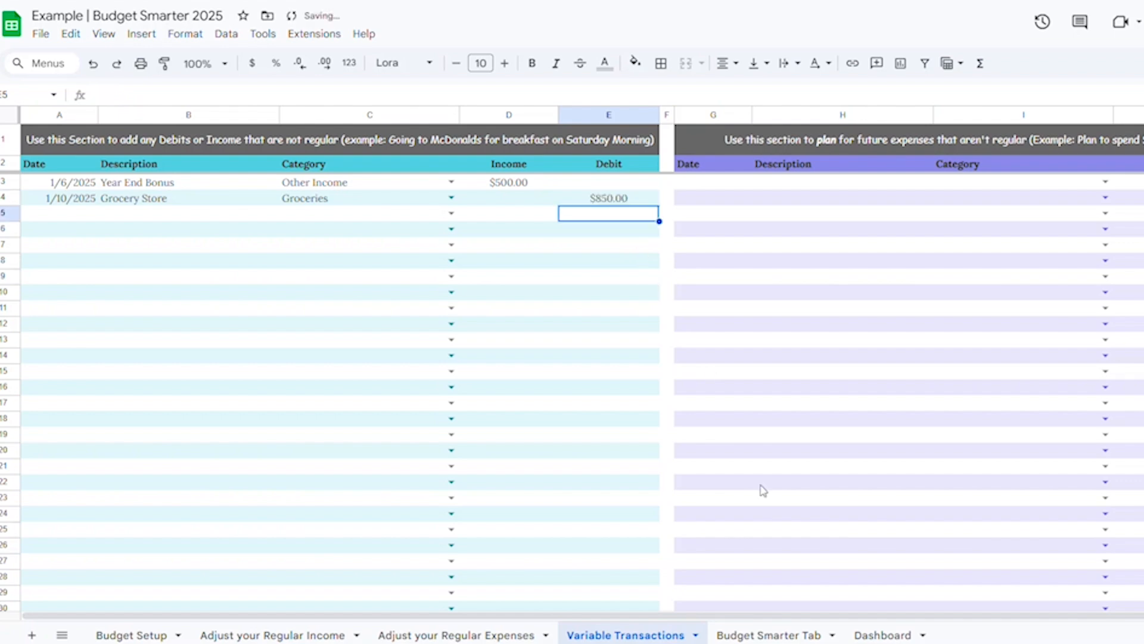
pyautogui.click(785, 632)
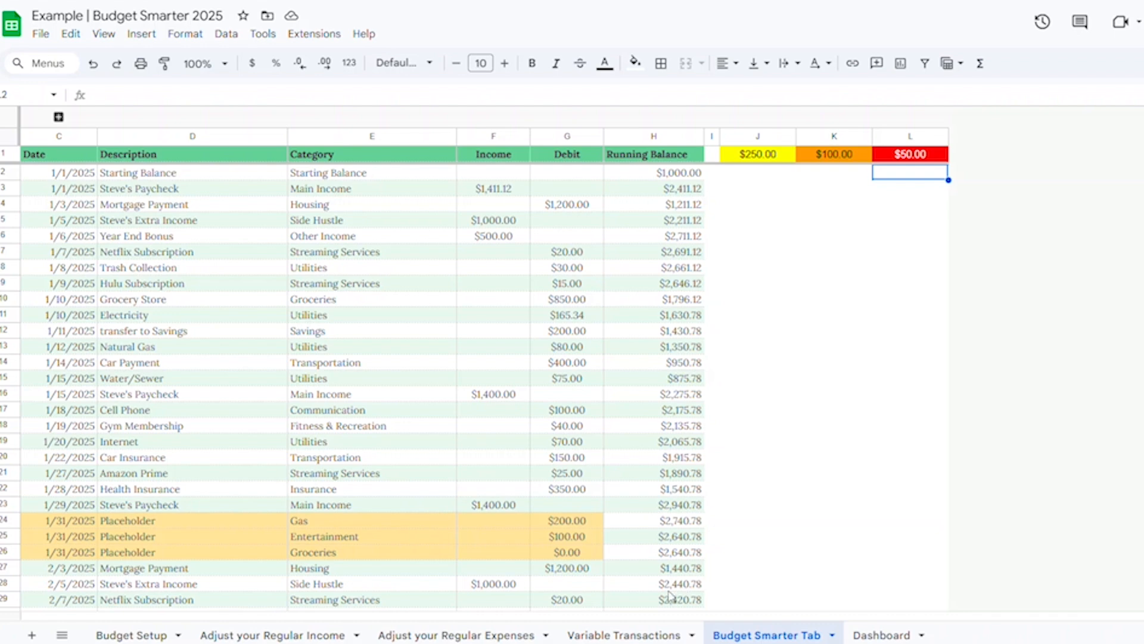
# Step: Add a planned 1/30/2025 Oil Change expense in the Transportation category with a debit of 45, and review it on the Budget Smarter Tab
pyautogui.click(624, 635)
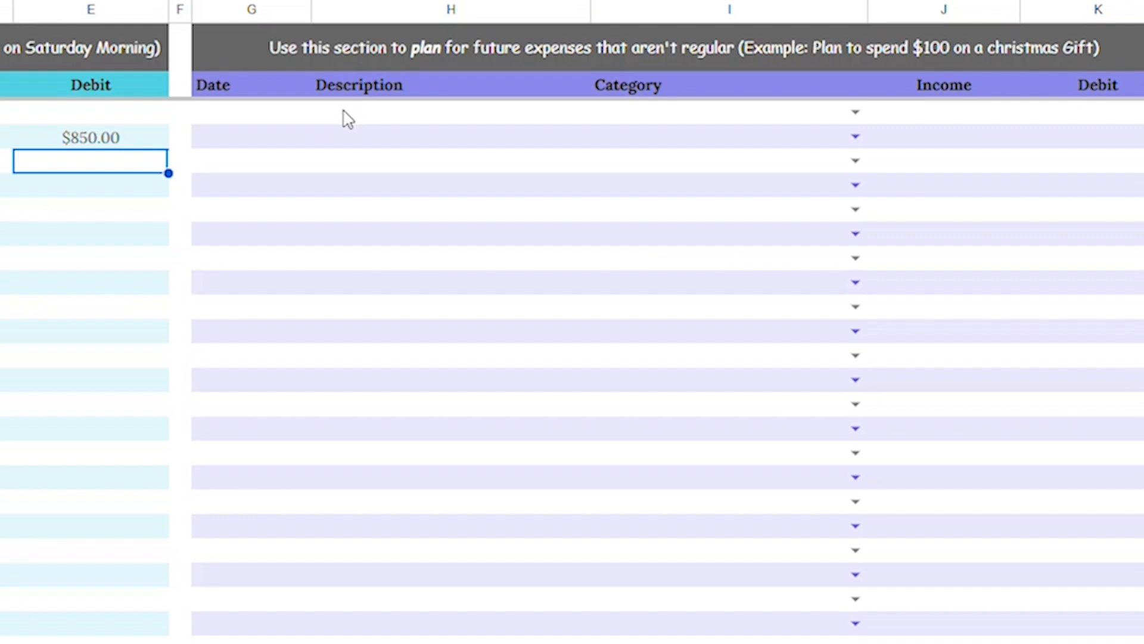
pyautogui.click(263, 113)
pyautogui.write('1/30')
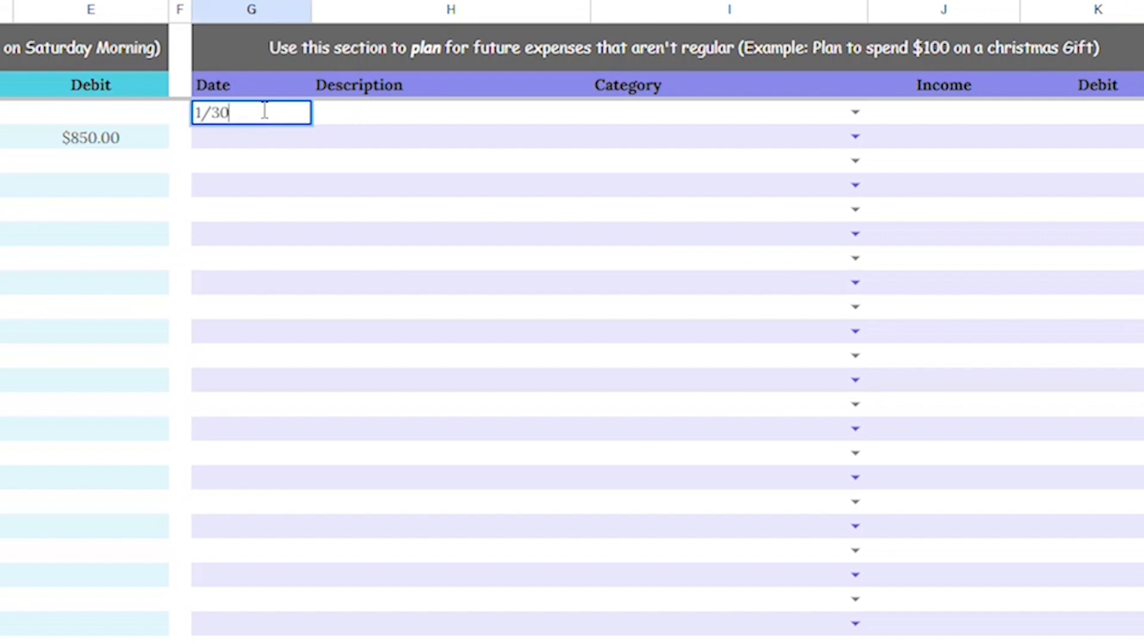
pyautogui.write('/2025')
pyautogui.press('Tab')
pyautogui.write('Oic')
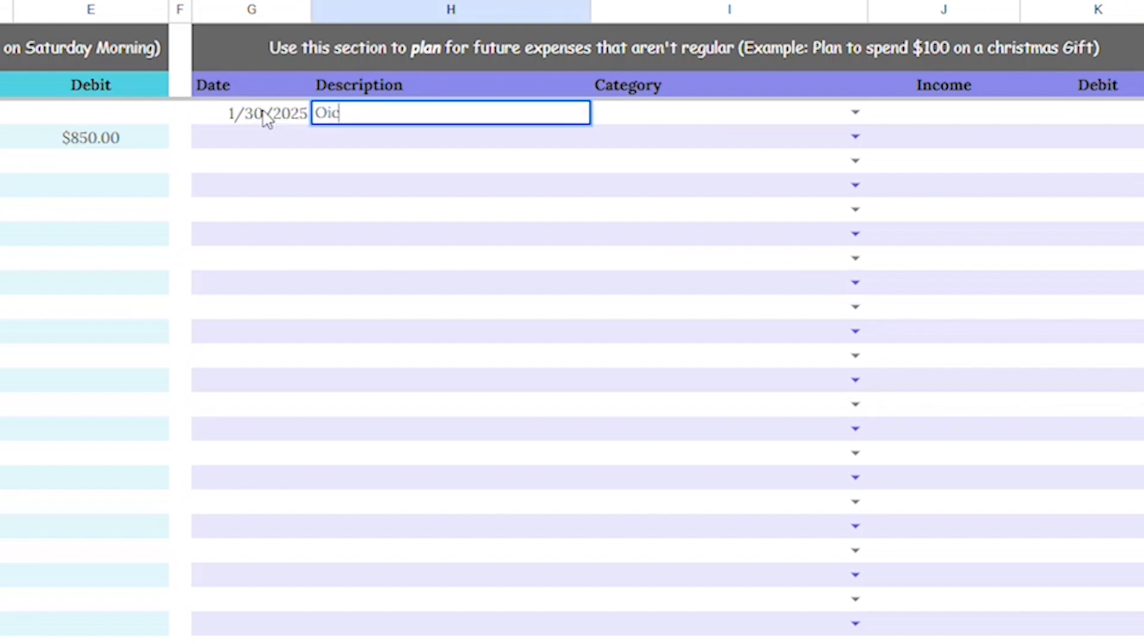
pyautogui.write(' Change')
pyautogui.press('Tab')
pyautogui.click(854, 113)
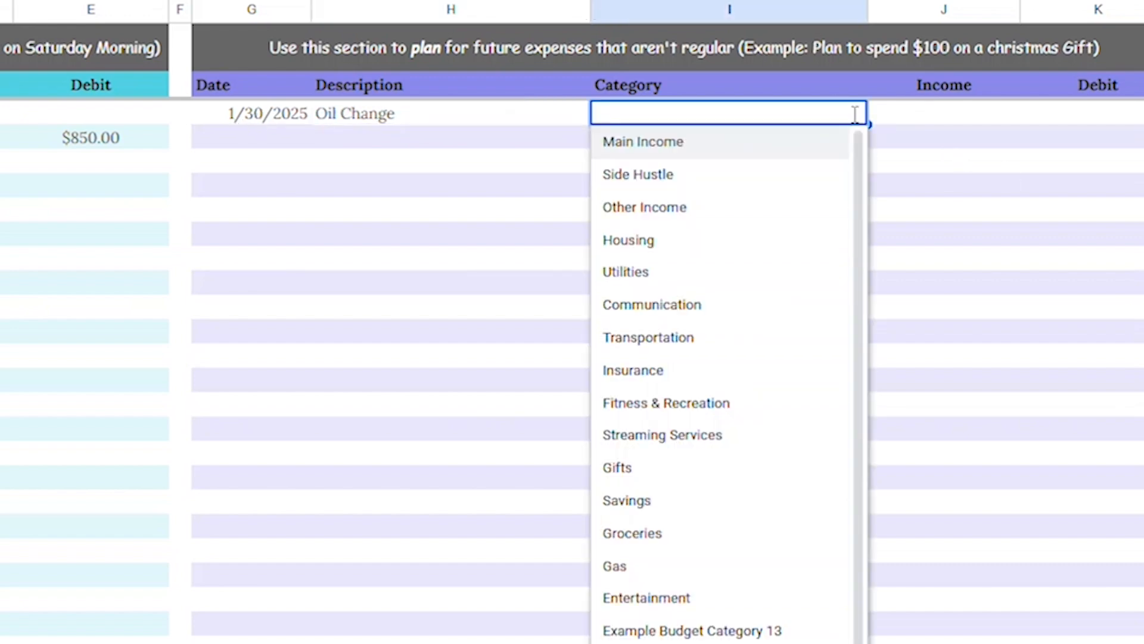
pyautogui.click(681, 349)
pyautogui.click(1094, 115)
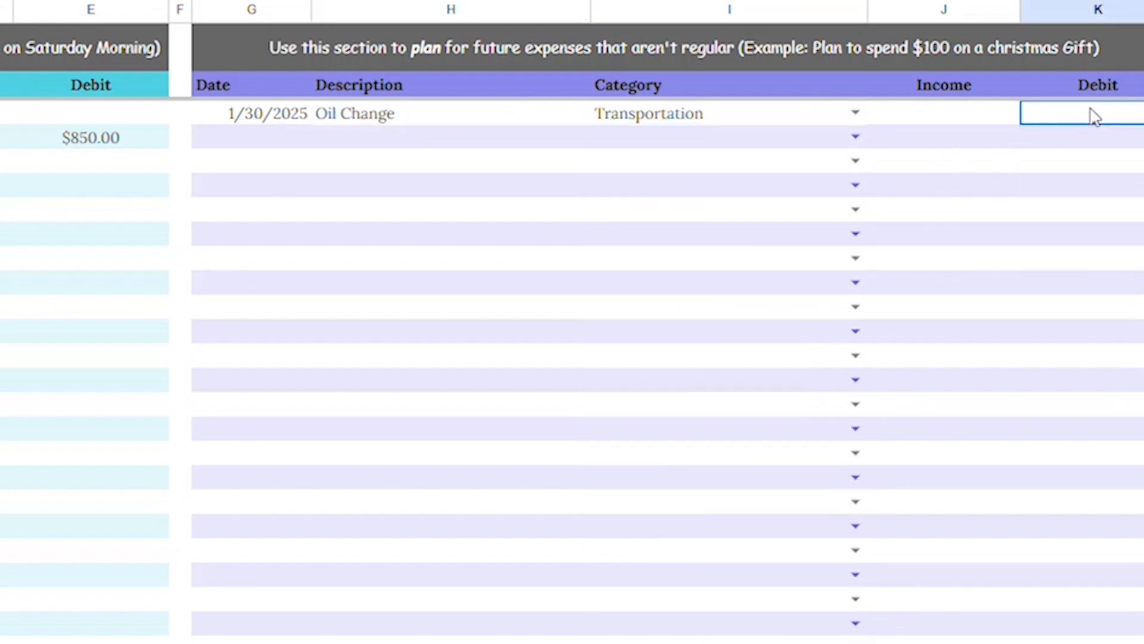
pyautogui.write('45')
pyautogui.press('Return')
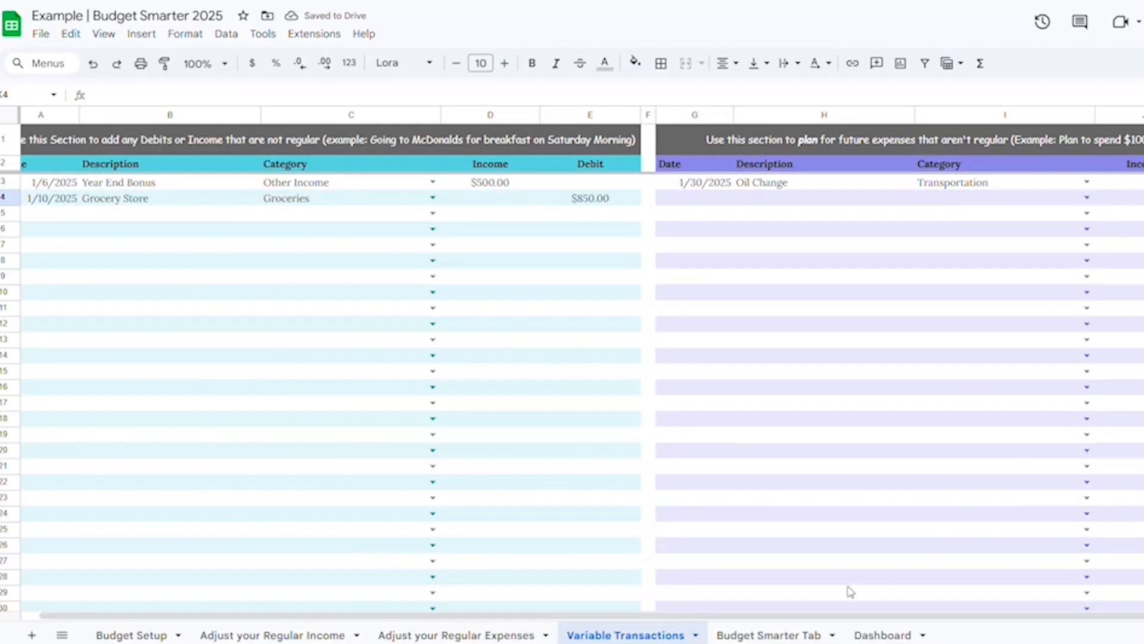
pyautogui.click(779, 635)
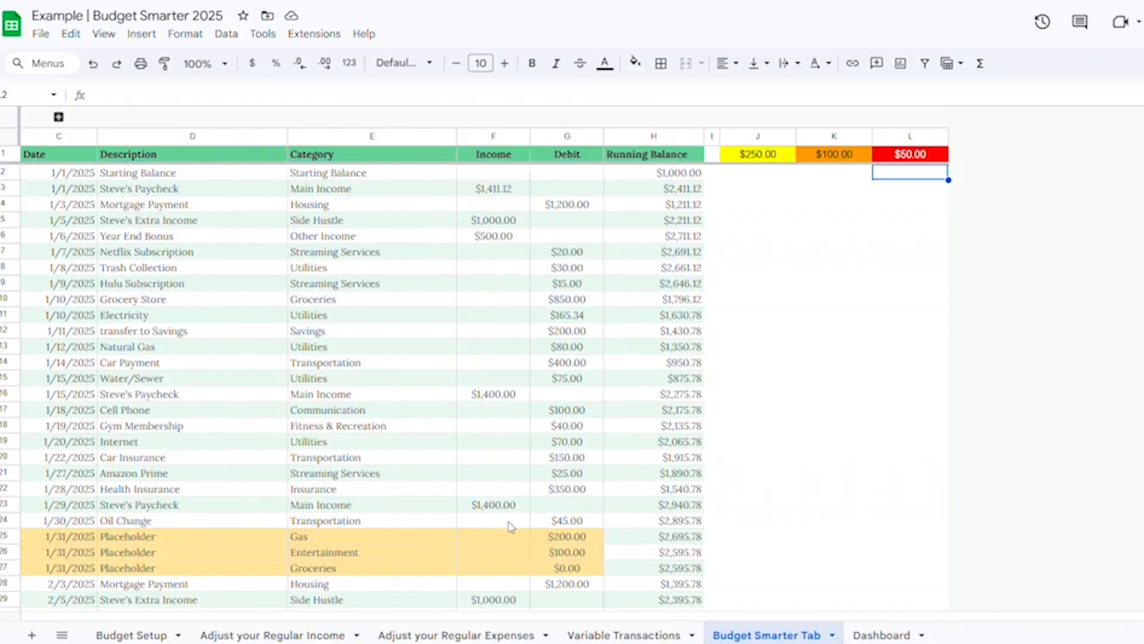
pyautogui.click(602, 635)
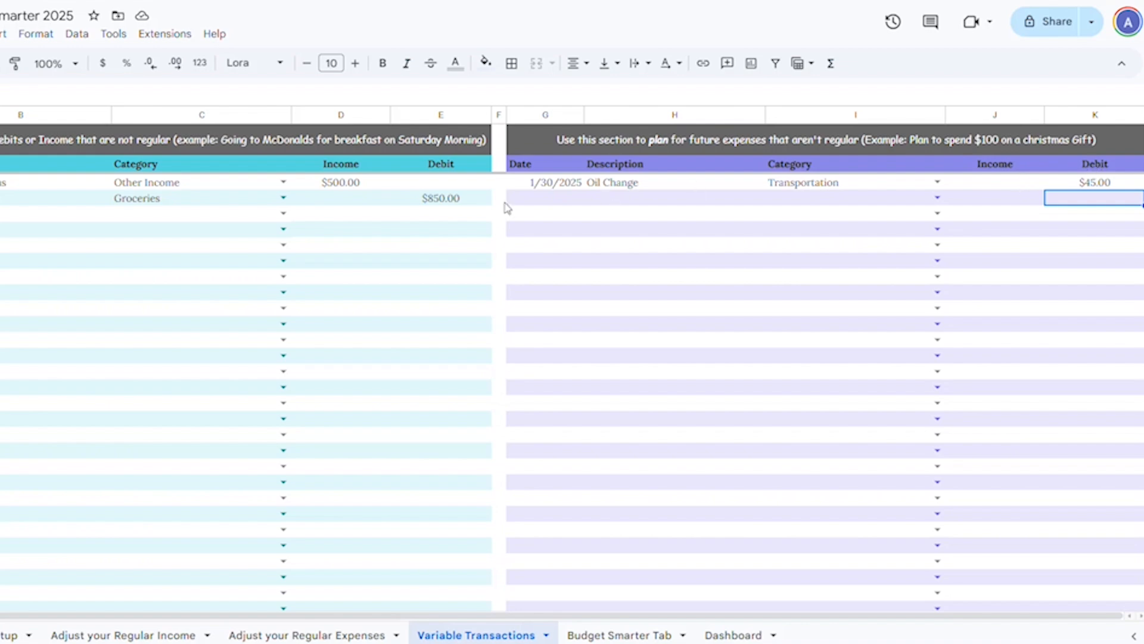
pyautogui.click(1105, 185)
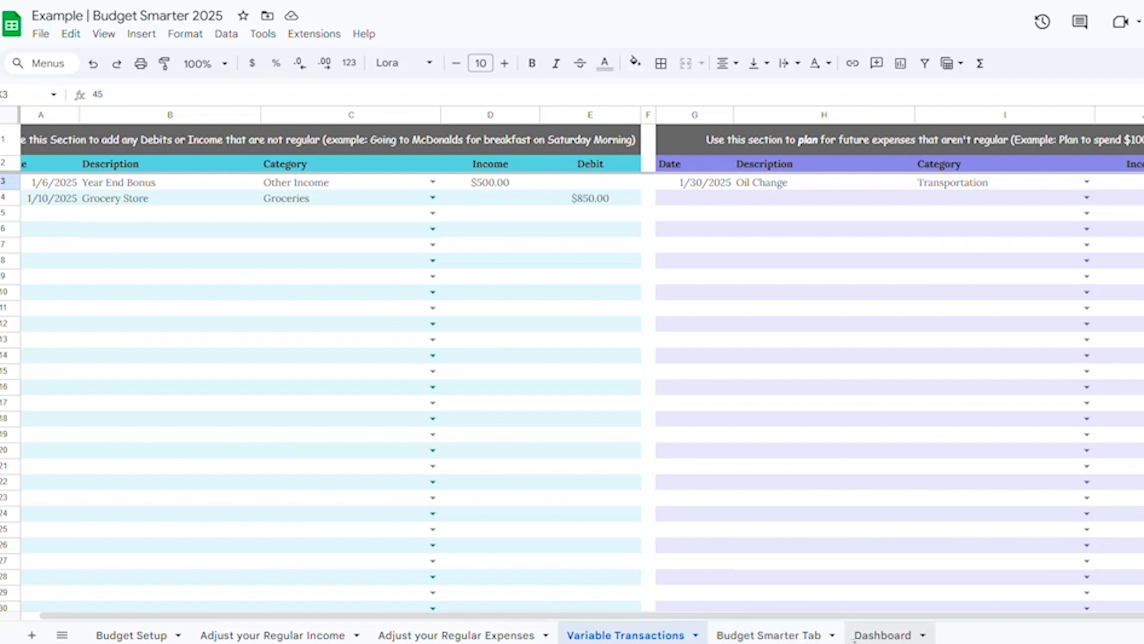
# Step: Set the Dashboard's end date to 2/28/2025 and review the updated income, expense and chart summaries
pyautogui.click(876, 635)
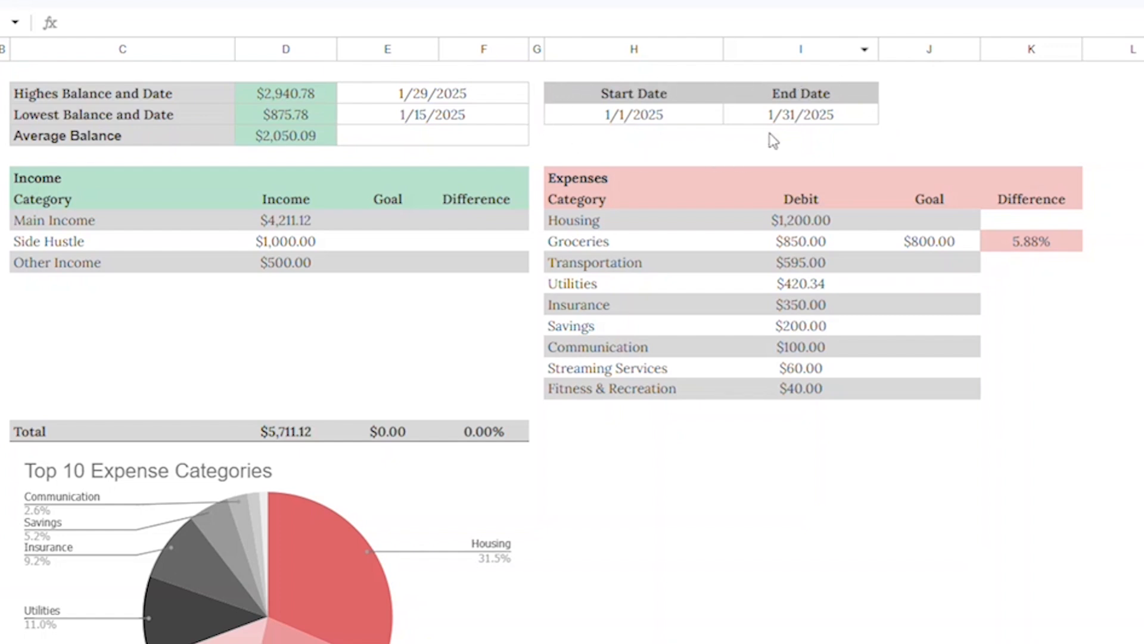
pyautogui.click(620, 121)
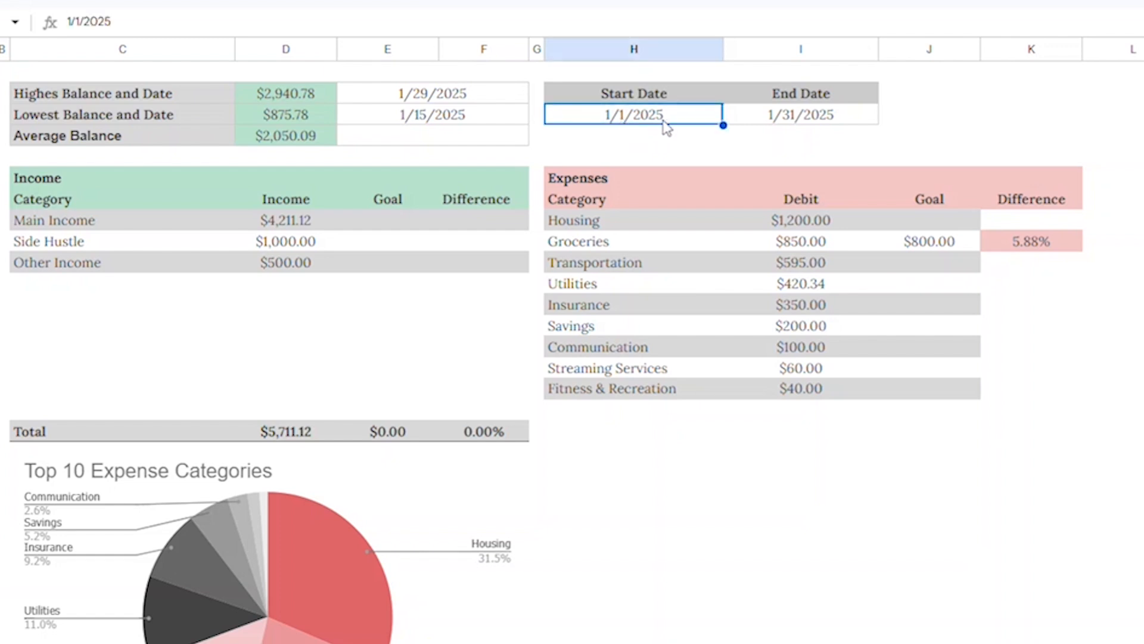
pyautogui.click(812, 119)
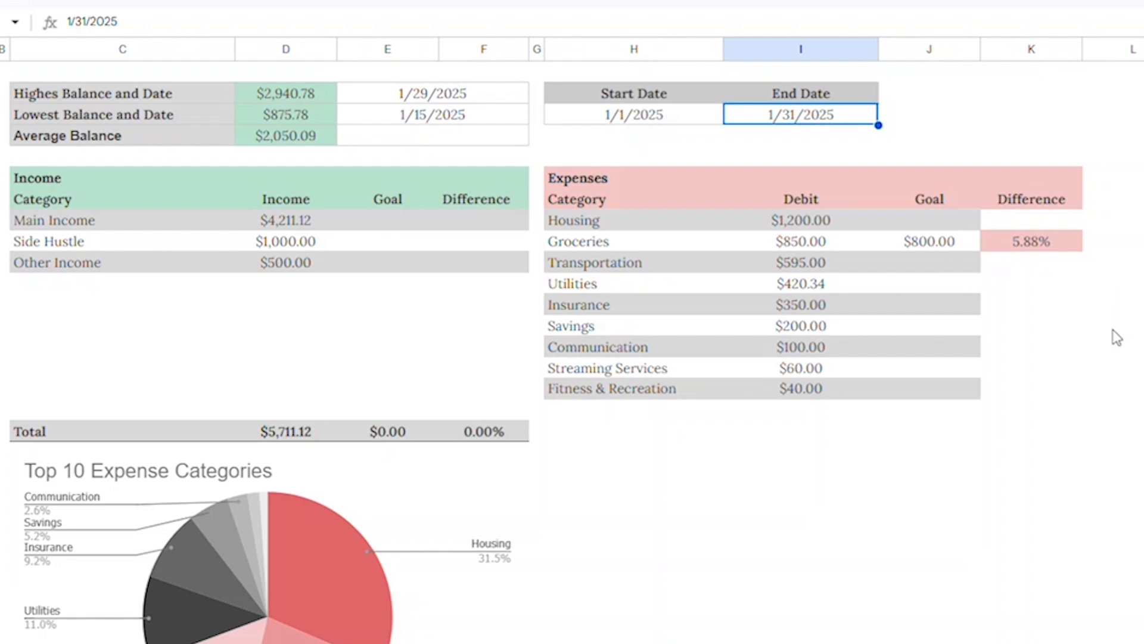
pyautogui.scroll(-3, 280, 524)
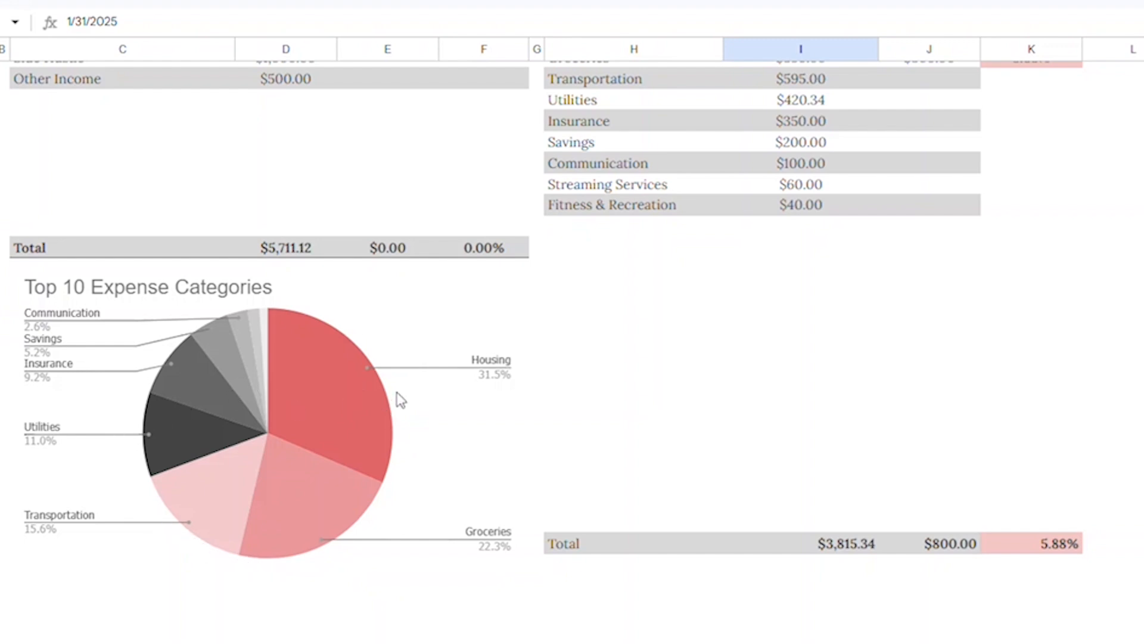
pyautogui.scroll(3, 400, 399)
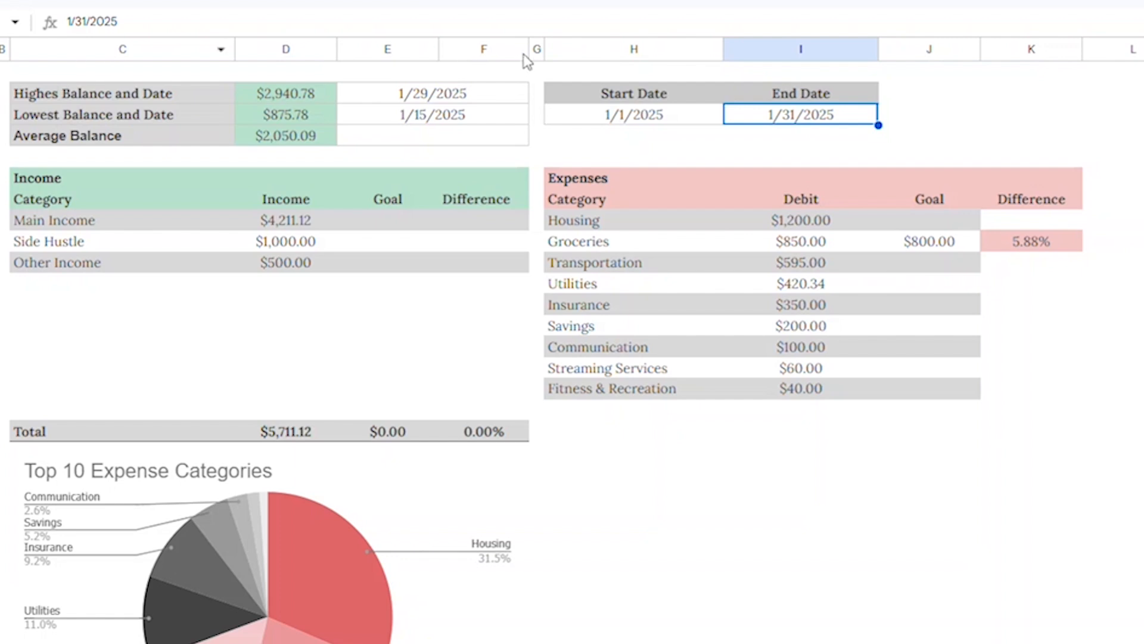
pyautogui.write('2/')
pyautogui.write('28/')
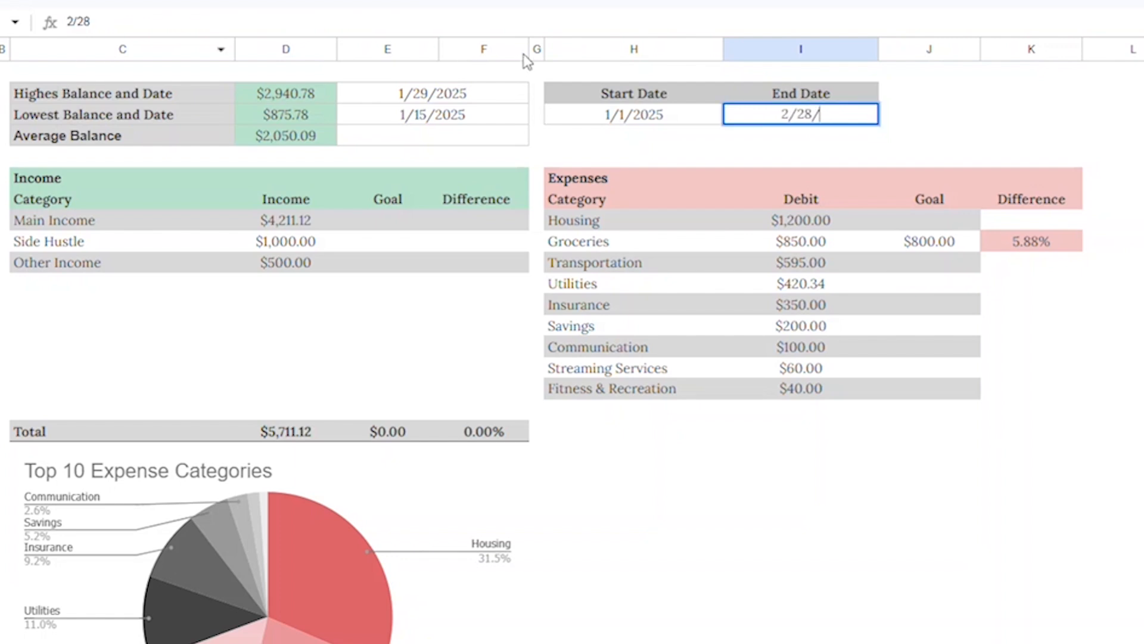
pyautogui.write('2025')
pyautogui.press('Return')
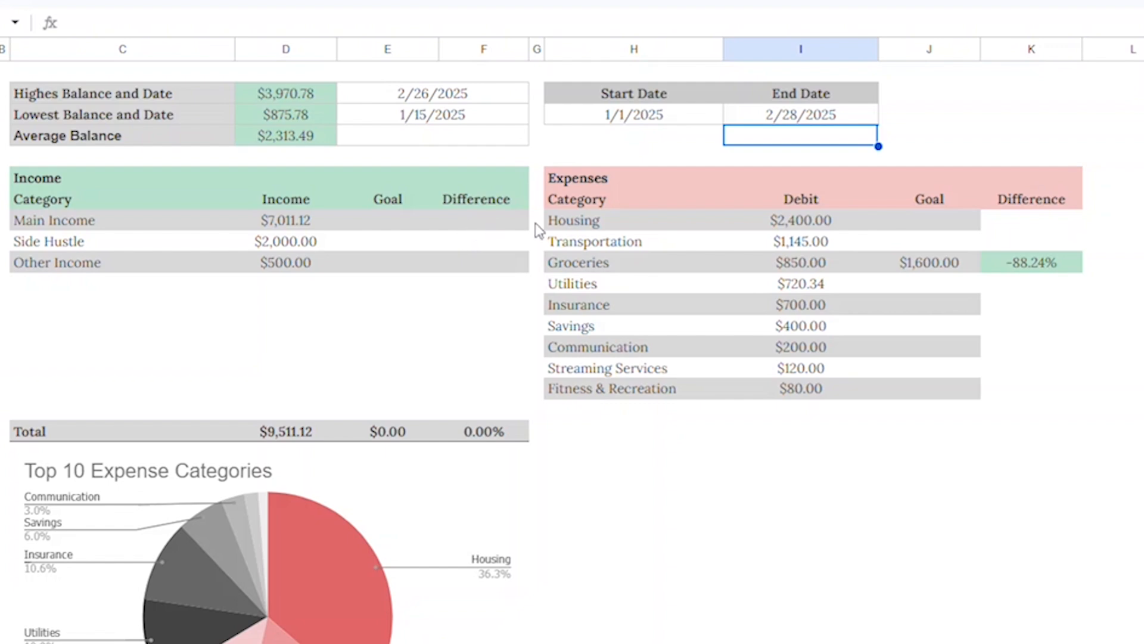
pyautogui.scroll(-3, 416, 471)
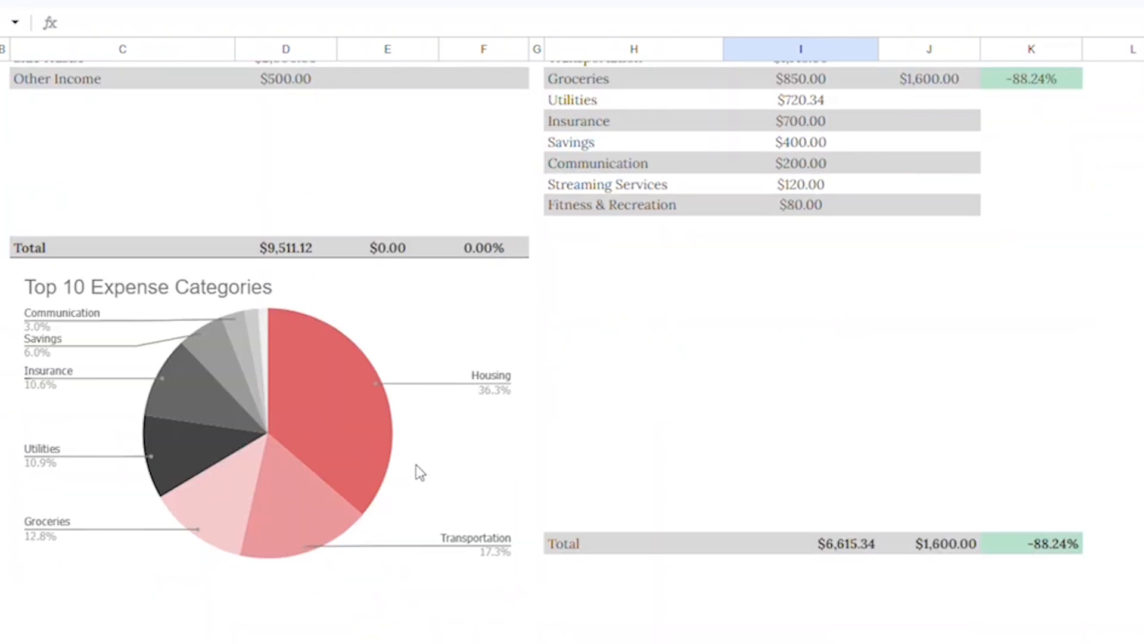
pyautogui.scroll(3, 416, 466)
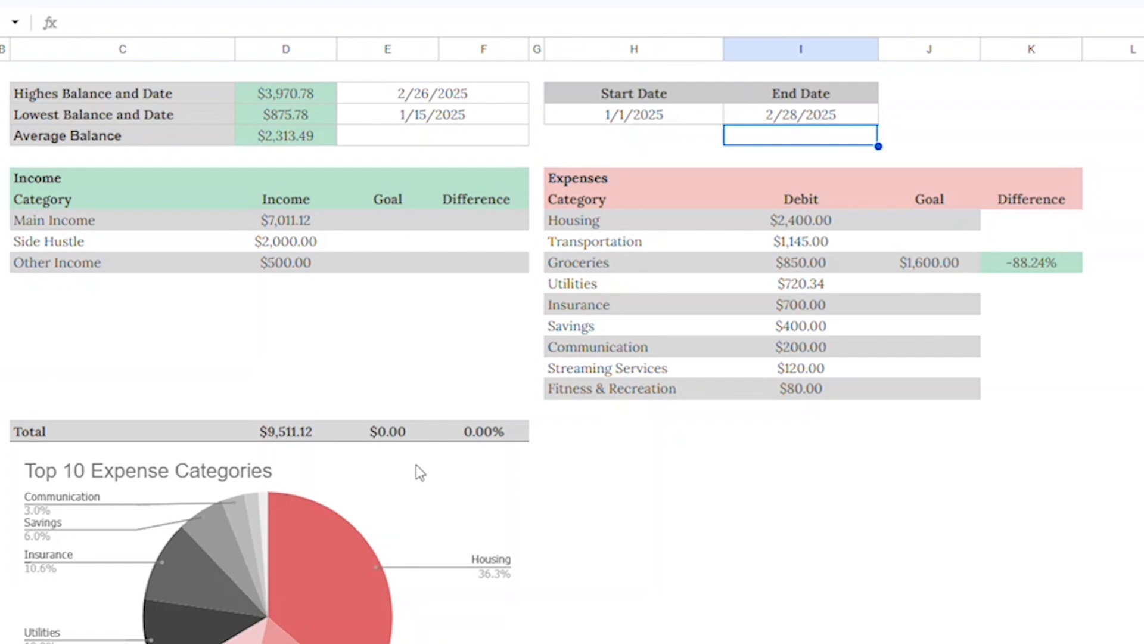